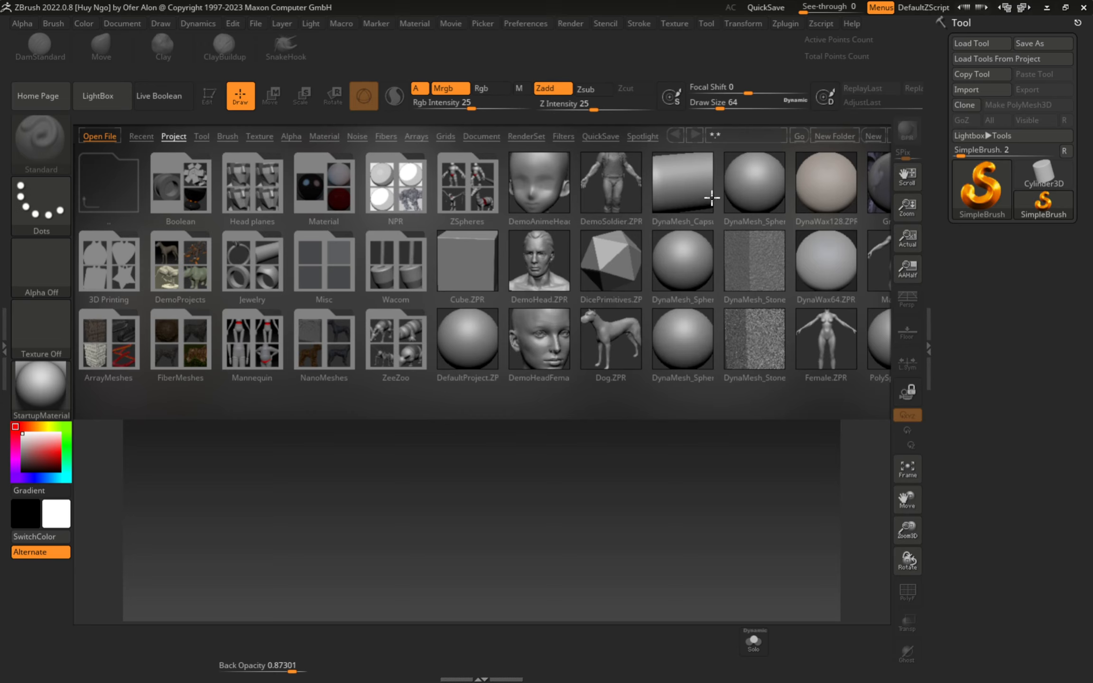
- Browse the LightBox project thumbnails and load DynaWax128.ZPR
{"action": "left_click", "coordinate": [681, 335]}
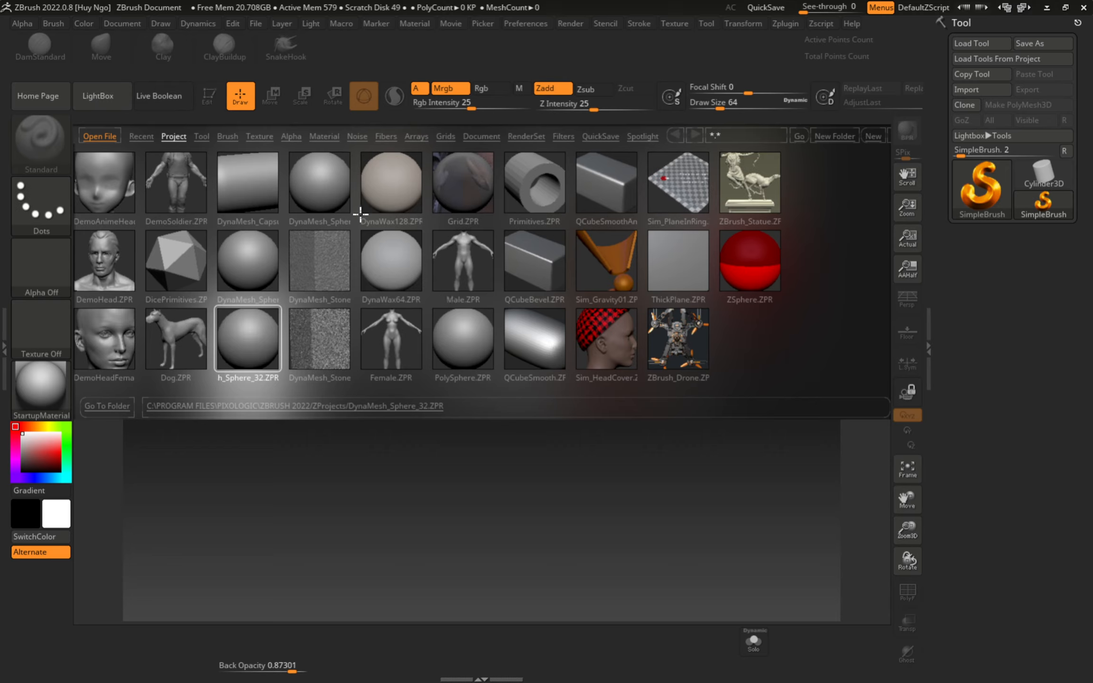
{"action": "left_click", "coordinate": [398, 194]}
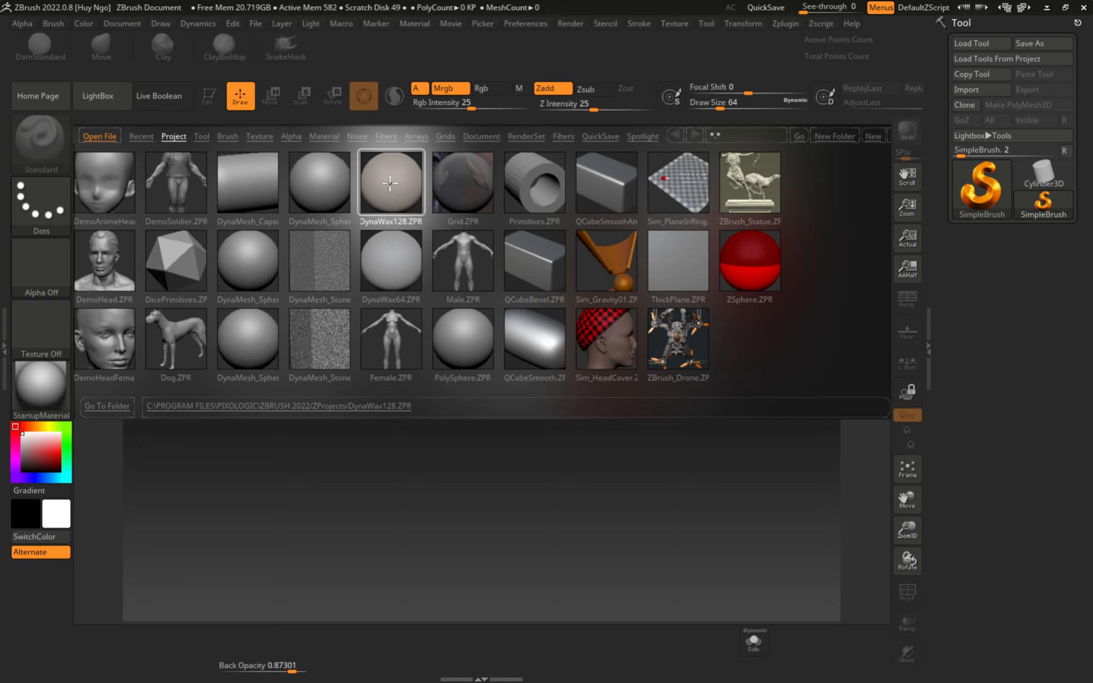
{"action": "left_click_drag", "start_coordinate": [406, 212], "coordinate": [662, 208]}
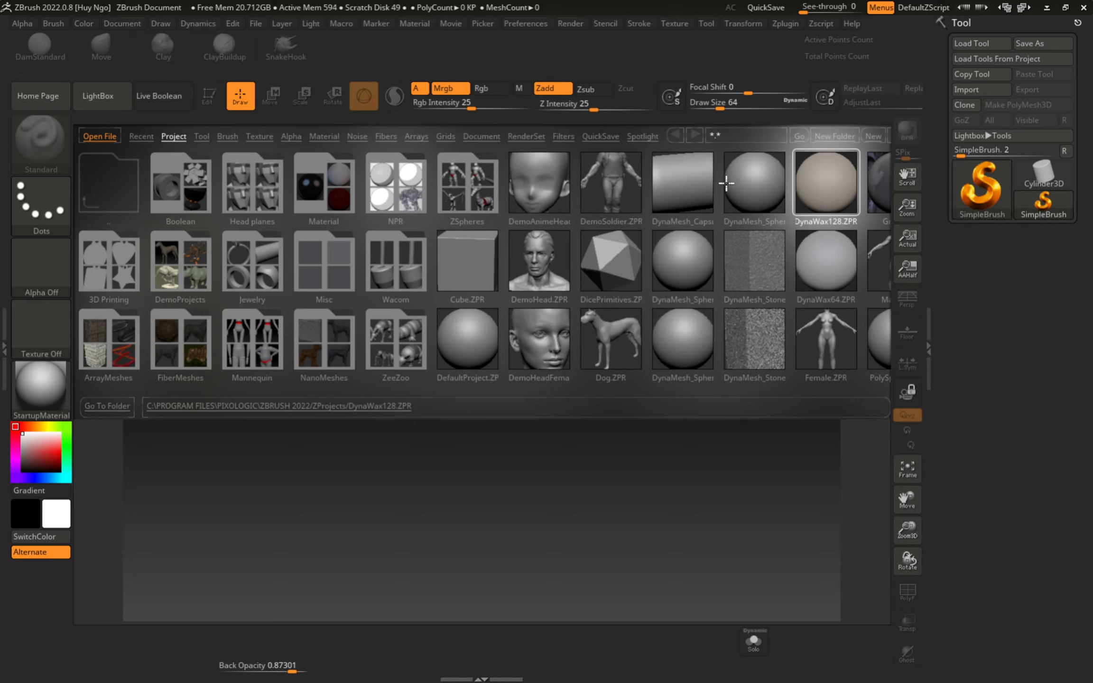
{"action": "left_click", "coordinate": [756, 180]}
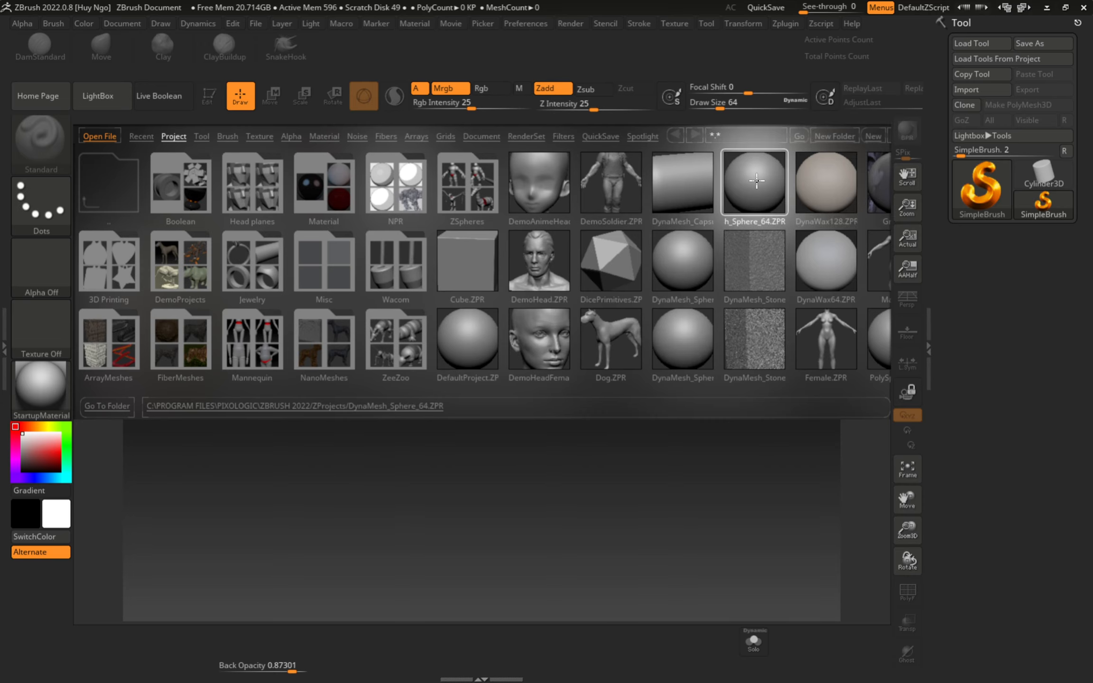
{"action": "left_click_drag", "start_coordinate": [756, 182], "coordinate": [163, 209]}
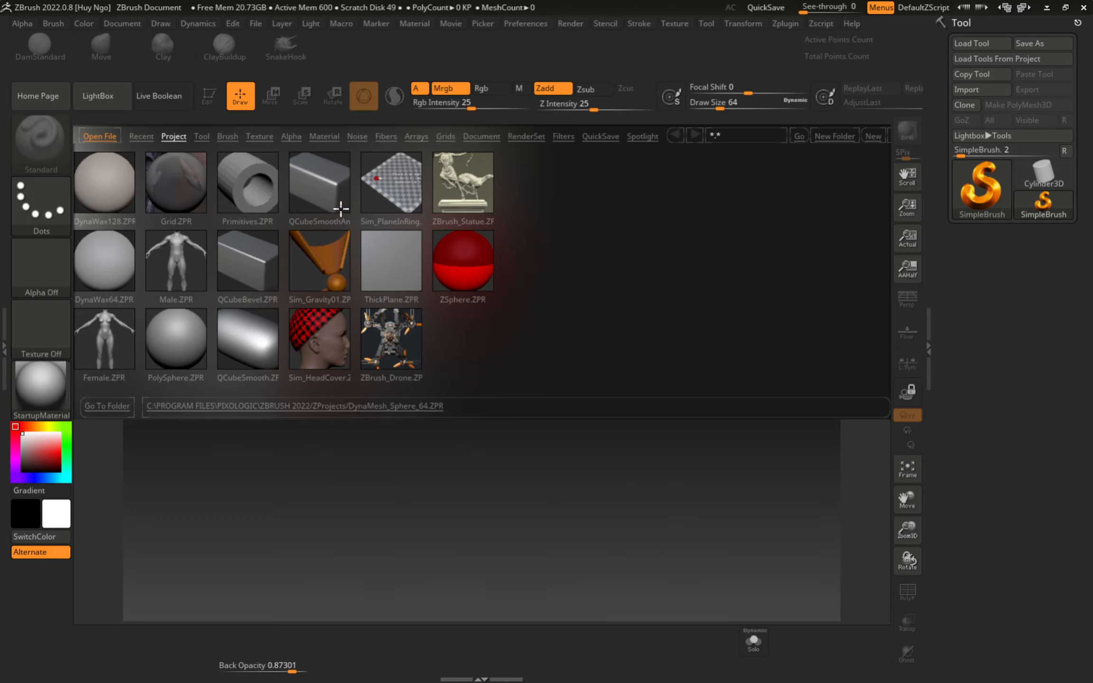
{"action": "left_click", "coordinate": [181, 190]}
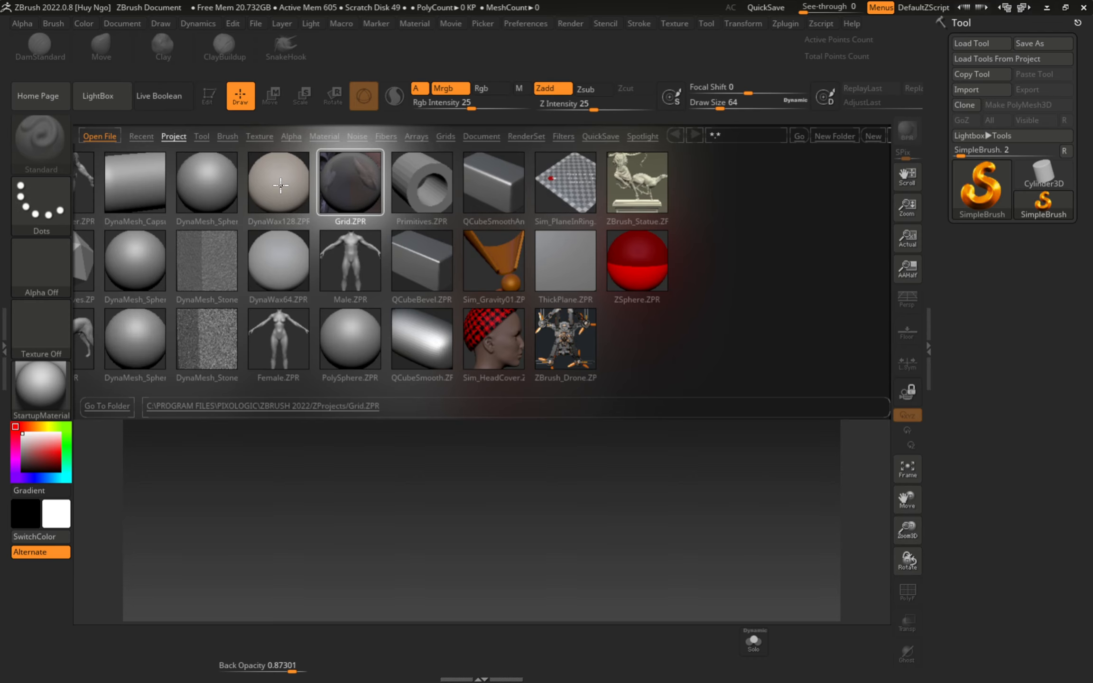
{"action": "left_click", "coordinate": [281, 186]}
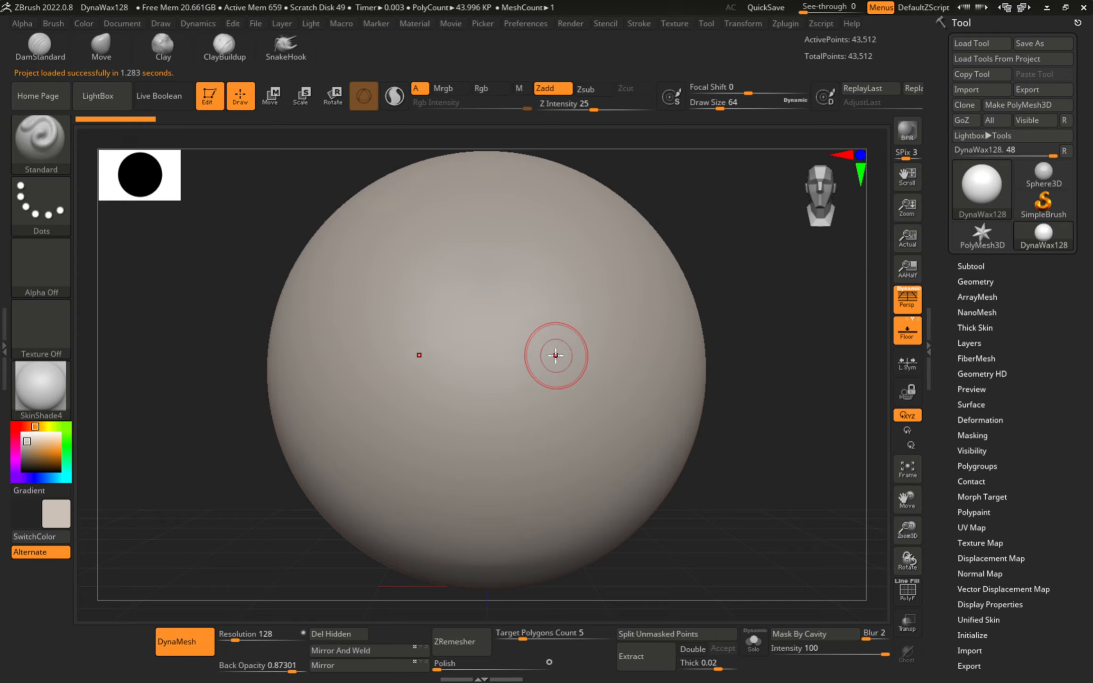
{"action": "mouse_move", "coordinate": [562, 355]}
{"action": "left_mouse_down"}
{"action": "mouse_move", "coordinate": [620, 317]}
{"action": "mouse_move", "coordinate": [515, 371]}
{"action": "left_mouse_up"}
{"action": "key", "text": "ctrl+z"}
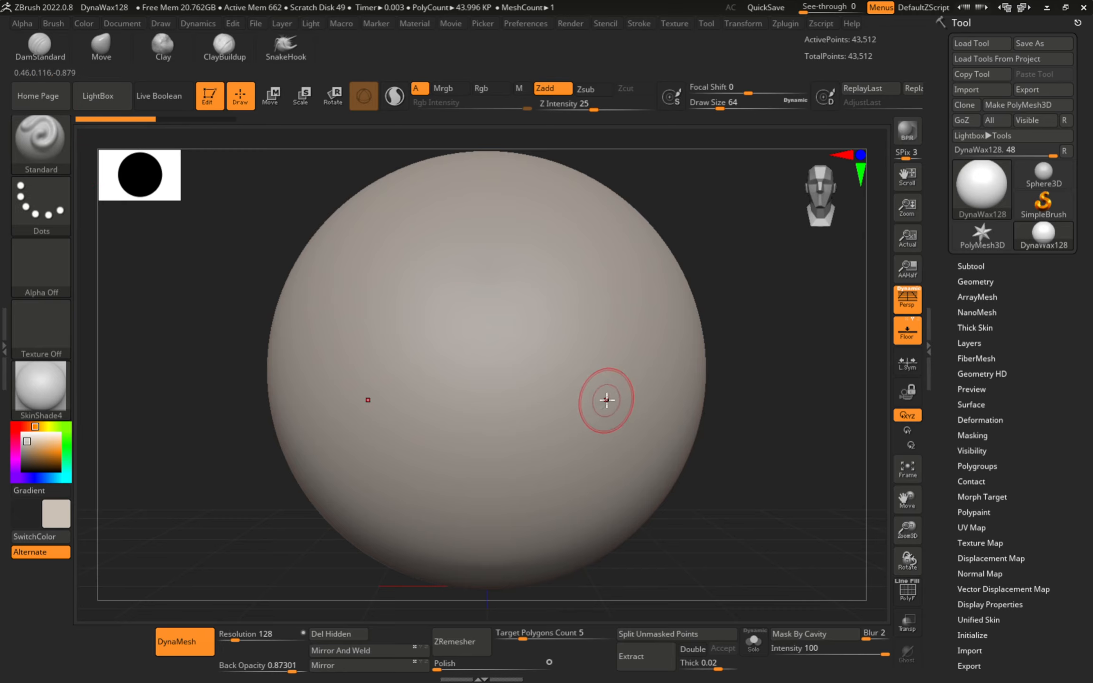
{"action": "mouse_move", "coordinate": [537, 394]}
{"action": "left_mouse_down"}
{"action": "mouse_move", "coordinate": [608, 352]}
{"action": "mouse_move", "coordinate": [490, 418]}
{"action": "left_mouse_up"}
{"action": "mouse_move", "coordinate": [506, 267]}
{"action": "left_mouse_down"}
{"action": "mouse_move", "coordinate": [554, 459]}
{"action": "mouse_move", "coordinate": [344, 403]}
{"action": "mouse_move", "coordinate": [380, 413]}
{"action": "mouse_move", "coordinate": [449, 238]}
{"action": "mouse_move", "coordinate": [488, 191]}
{"action": "mouse_move", "coordinate": [353, 247]}
{"action": "mouse_move", "coordinate": [398, 385]}
{"action": "left_mouse_up"}
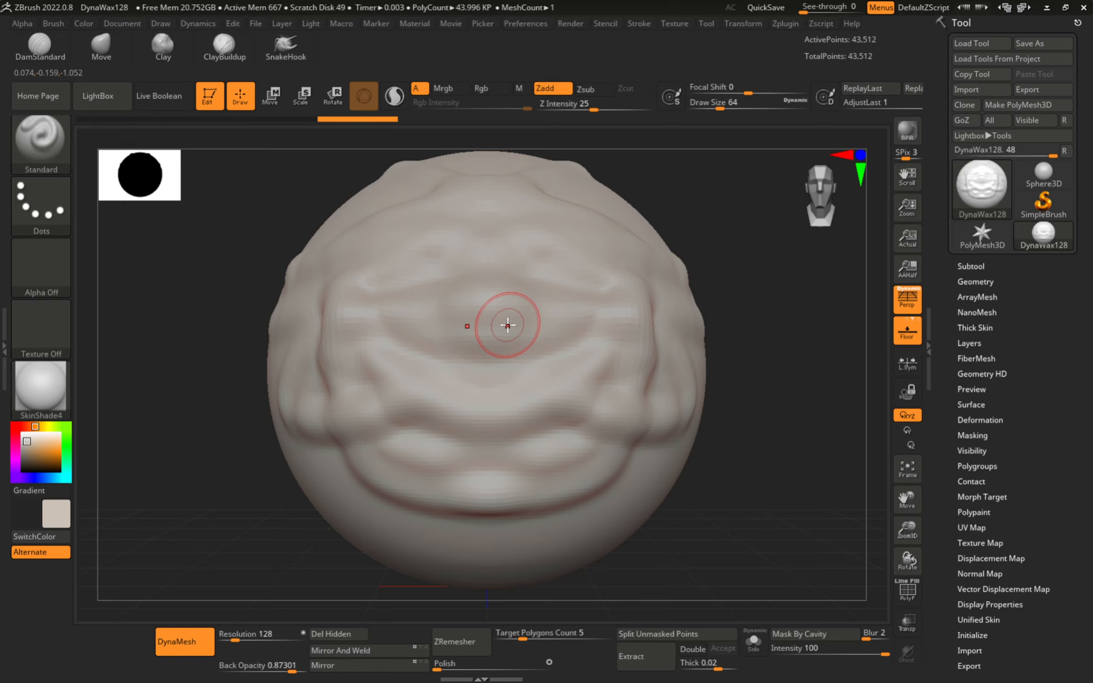
{"action": "key", "text": "ctrl+z"}
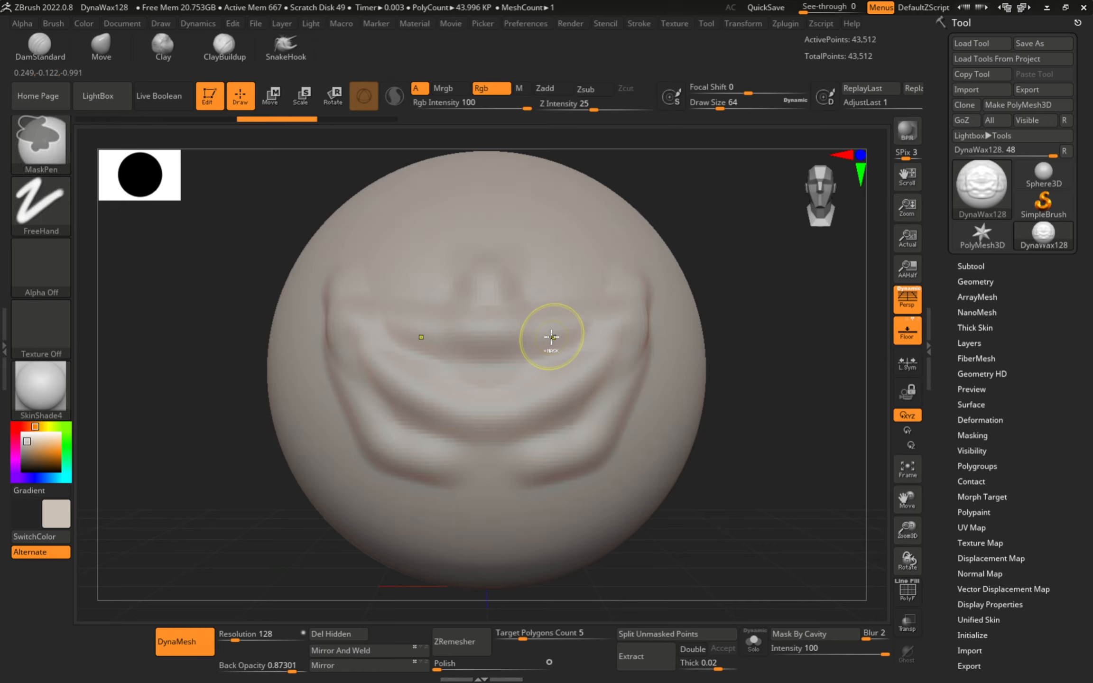
{"action": "key", "text": "ctrl+z"}
{"action": "key", "text": "ctrl+z"}
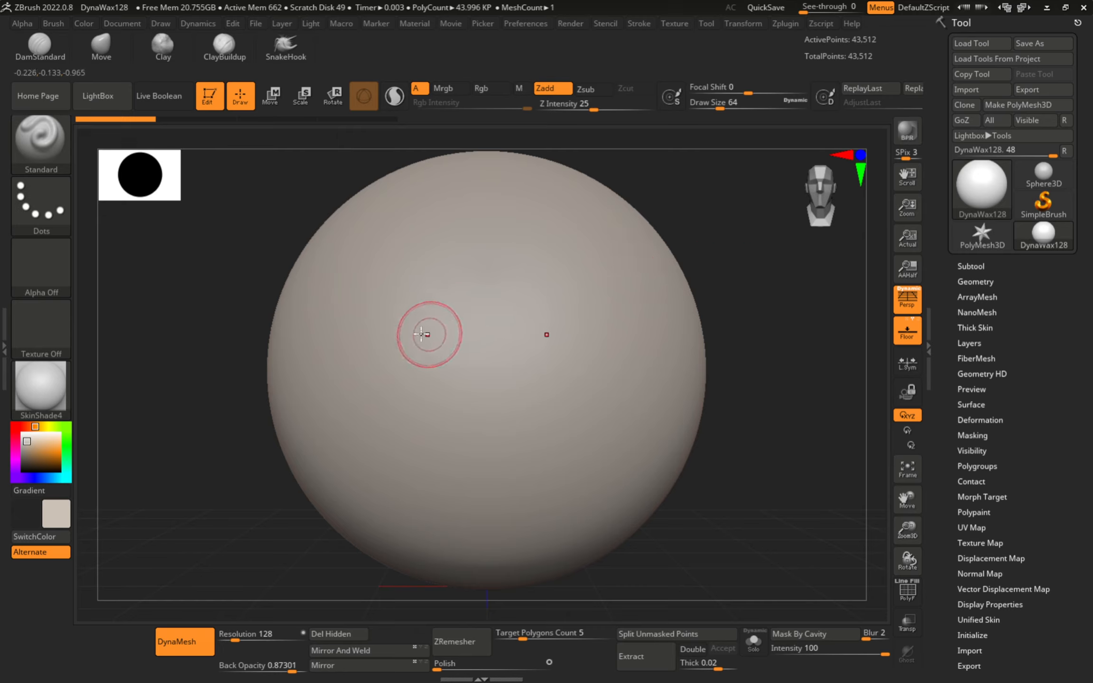
- At Draw Size about 100, sculpt brow ridges, cheeks, nose, chin and lower lip
{"action": "key", "text": "s"}
{"action": "left_click_drag", "start_coordinate": [415, 339], "coordinate": [423, 339]}
{"action": "mouse_move", "coordinate": [329, 308]}
{"action": "left_mouse_down"}
{"action": "mouse_move", "coordinate": [448, 321]}
{"action": "mouse_move", "coordinate": [320, 294]}
{"action": "mouse_move", "coordinate": [349, 289]}
{"action": "mouse_move", "coordinate": [482, 329]}
{"action": "left_mouse_up"}
{"action": "left_click_drag", "start_coordinate": [363, 383], "coordinate": [372, 366]}
{"action": "mouse_move", "coordinate": [489, 412]}
{"action": "left_mouse_down"}
{"action": "mouse_move", "coordinate": [500, 420]}
{"action": "mouse_move", "coordinate": [486, 502]}
{"action": "left_mouse_up"}
{"action": "mouse_move", "coordinate": [387, 513]}
{"action": "left_mouse_down"}
{"action": "mouse_move", "coordinate": [420, 552]}
{"action": "mouse_move", "coordinate": [415, 513]}
{"action": "left_mouse_up"}
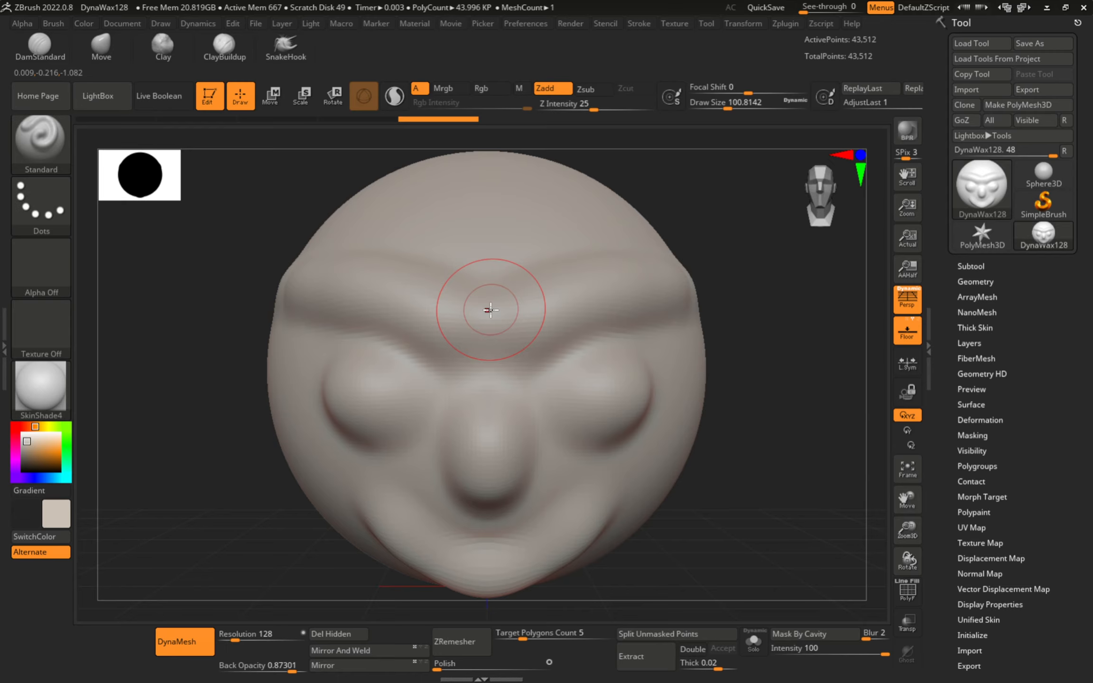
- Orbit the head through side, three-quarter and front views to check the face
{"action": "mouse_move", "coordinate": [491, 310]}
{"action": "right_mouse_down"}
{"action": "mouse_move", "coordinate": [430, 307]}
{"action": "mouse_move", "coordinate": [532, 302]}
{"action": "mouse_move", "coordinate": [532, 332]}
{"action": "mouse_move", "coordinate": [483, 349]}
{"action": "mouse_move", "coordinate": [429, 313]}
{"action": "mouse_move", "coordinate": [397, 312]}
{"action": "mouse_move", "coordinate": [509, 313]}
{"action": "mouse_move", "coordinate": [542, 300]}
{"action": "mouse_move", "coordinate": [498, 327]}
{"action": "mouse_move", "coordinate": [524, 295]}
{"action": "mouse_move", "coordinate": [479, 261]}
{"action": "mouse_move", "coordinate": [481, 312]}
{"action": "mouse_move", "coordinate": [502, 300]}
{"action": "mouse_move", "coordinate": [494, 285]}
{"action": "mouse_move", "coordinate": [498, 308]}
{"action": "mouse_move", "coordinate": [527, 288]}
{"action": "mouse_move", "coordinate": [522, 271]}
{"action": "mouse_move", "coordinate": [491, 293]}
{"action": "mouse_move", "coordinate": [493, 313]}
{"action": "mouse_move", "coordinate": [505, 280]}
{"action": "mouse_move", "coordinate": [497, 290]}
{"action": "right_mouse_up"}
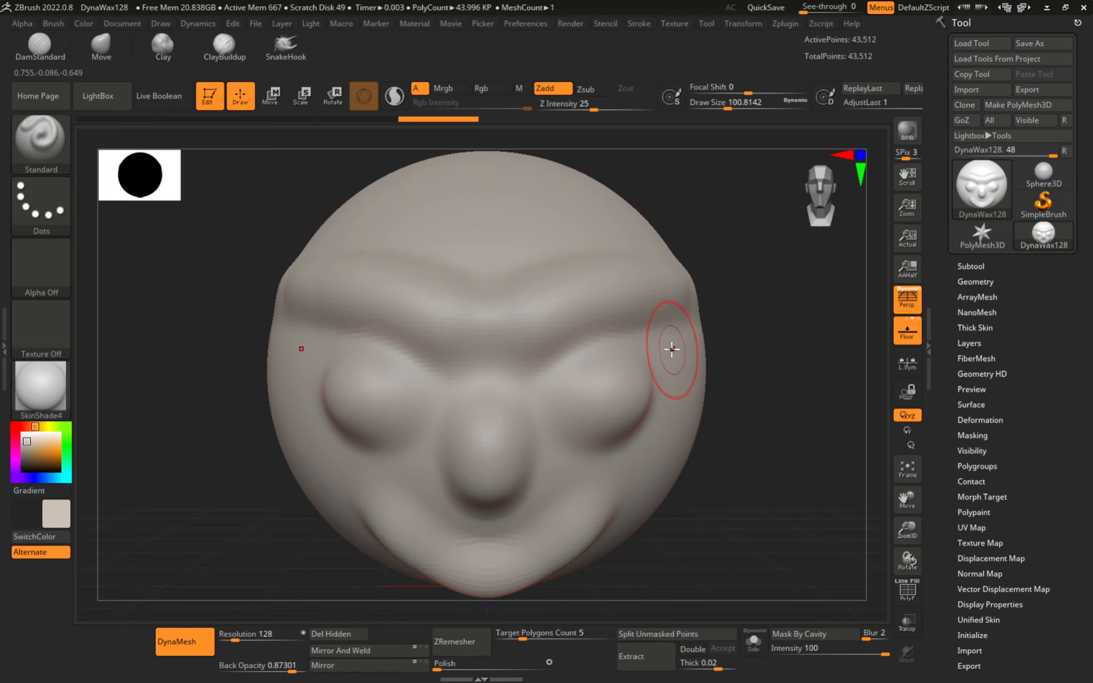
{"action": "mouse_move", "coordinate": [673, 344]}
{"action": "right_mouse_down", "text": "shift"}
{"action": "mouse_move", "coordinate": [593, 349]}
{"action": "mouse_move", "coordinate": [564, 317]}
{"action": "mouse_move", "coordinate": [515, 397]}
{"action": "mouse_move", "coordinate": [529, 348]}
{"action": "mouse_move", "coordinate": [524, 281]}
{"action": "mouse_move", "coordinate": [519, 361]}
{"action": "right_mouse_up", "text": "shift"}
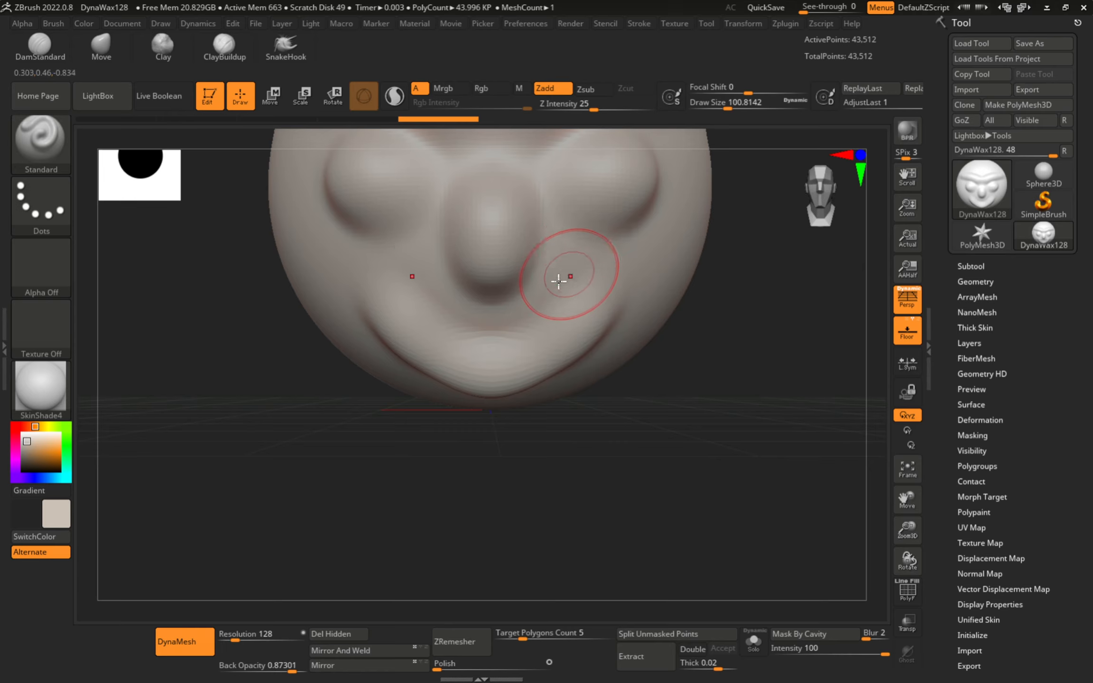
{"action": "right_click_drag", "start_coordinate": [599, 249], "coordinate": [556, 228]}
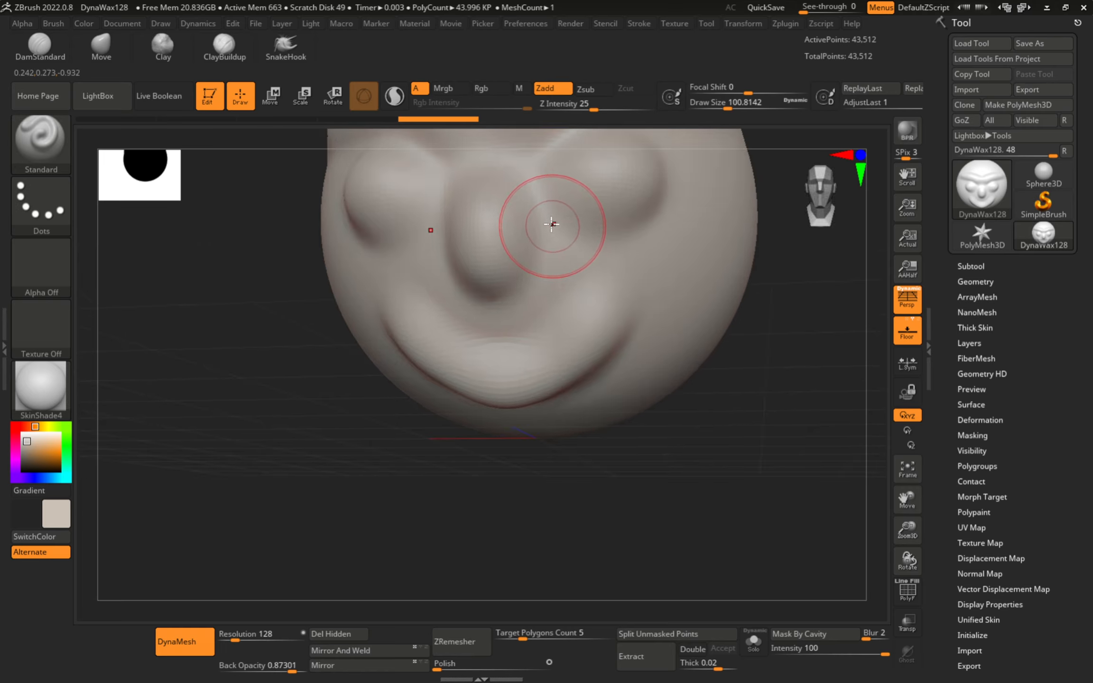
{"action": "right_click_drag", "start_coordinate": [627, 228], "coordinate": [639, 305]}
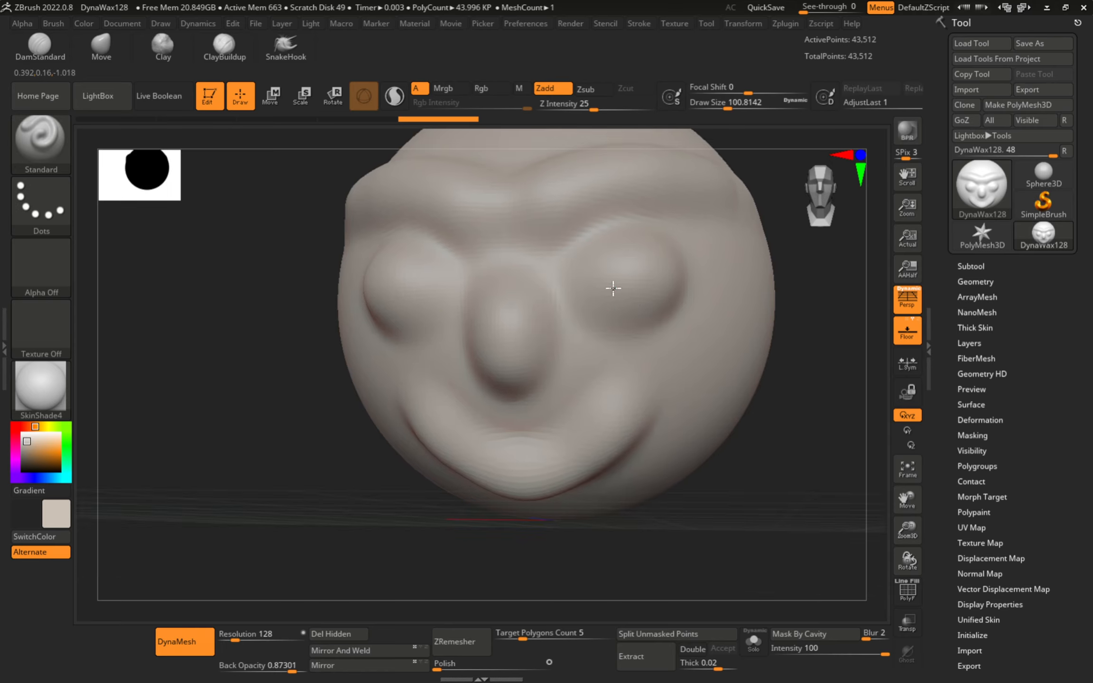
{"action": "right_click_drag", "start_coordinate": [613, 287], "coordinate": [559, 362]}
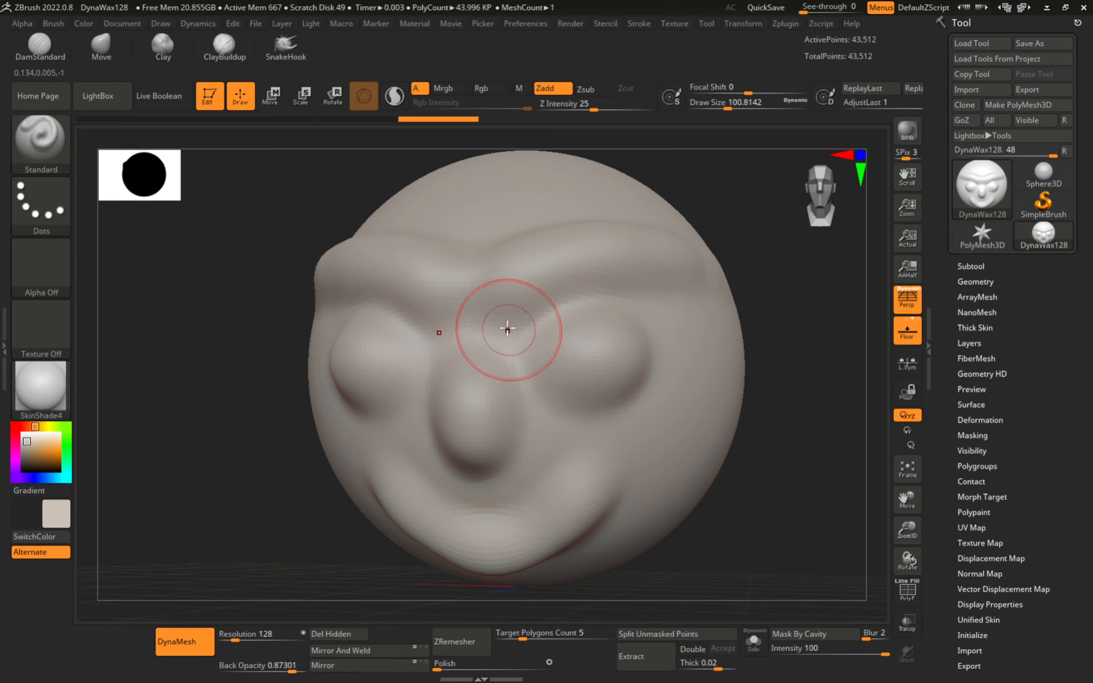
- Frame the whole head and rotate it to a straight front view
{"action": "key", "text": "ctrl"}
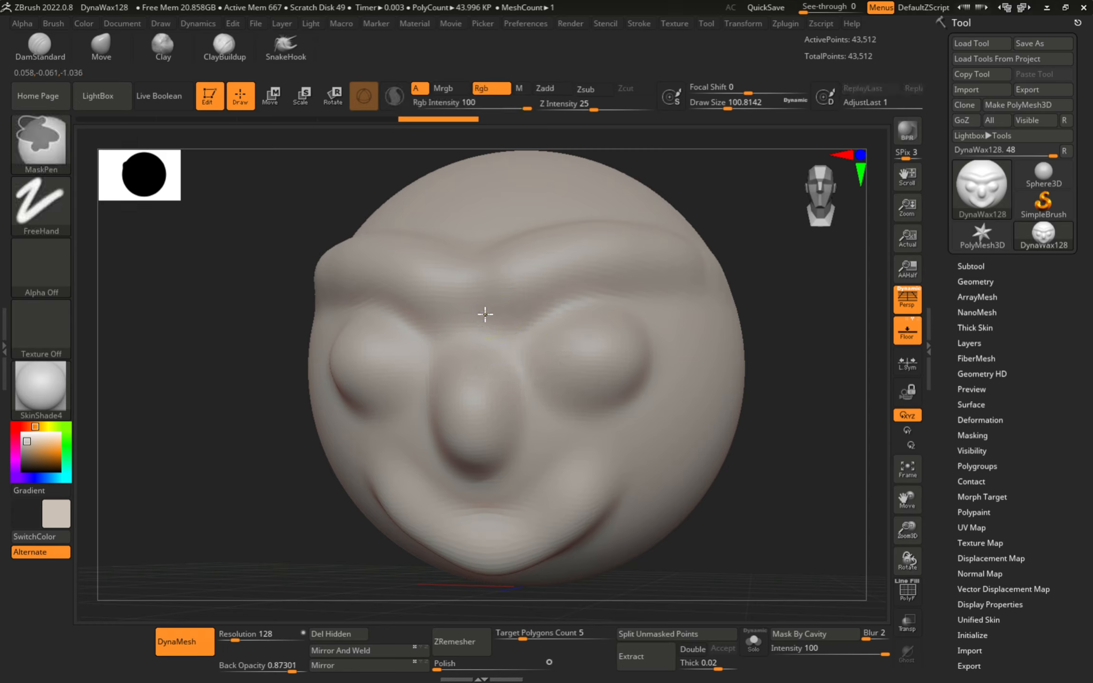
{"action": "mouse_move", "coordinate": [485, 315]}
{"action": "right_mouse_down", "text": "ctrl"}
{"action": "mouse_move", "coordinate": [478, 415]}
{"action": "mouse_move", "coordinate": [496, 532]}
{"action": "mouse_move", "coordinate": [467, 244]}
{"action": "mouse_move", "coordinate": [504, 471]}
{"action": "mouse_move", "coordinate": [510, 354]}
{"action": "mouse_move", "coordinate": [515, 437]}
{"action": "mouse_move", "coordinate": [497, 283]}
{"action": "mouse_move", "coordinate": [497, 363]}
{"action": "mouse_move", "coordinate": [508, 435]}
{"action": "mouse_move", "coordinate": [505, 291]}
{"action": "mouse_move", "coordinate": [478, 298]}
{"action": "mouse_move", "coordinate": [502, 472]}
{"action": "mouse_move", "coordinate": [509, 400]}
{"action": "right_mouse_up", "text": "ctrl"}
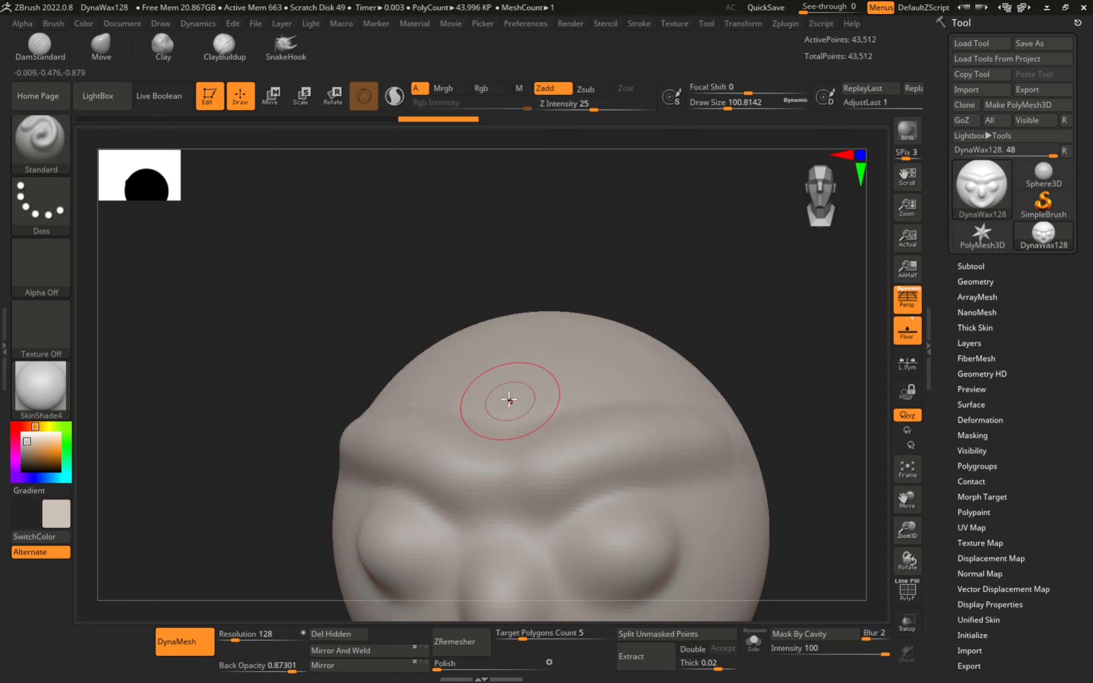
{"action": "key", "text": "f"}
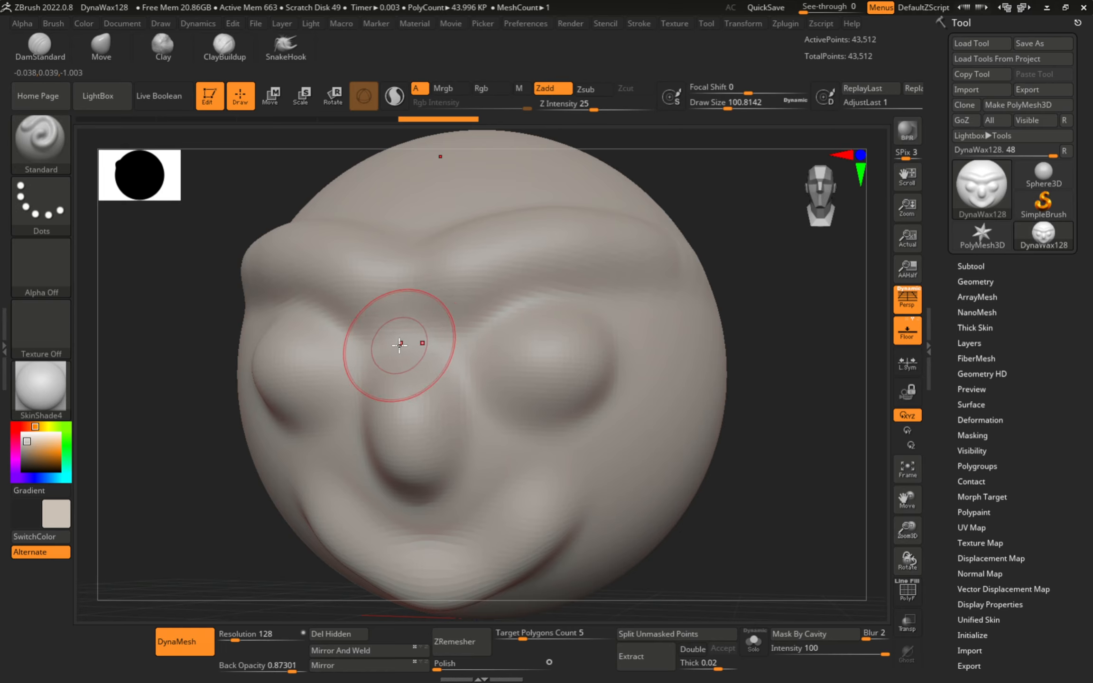
{"action": "right_click_drag", "start_coordinate": [381, 335], "coordinate": [435, 339]}
{"action": "mouse_move", "coordinate": [420, 321]}
{"action": "right_mouse_down", "text": "alt"}
{"action": "mouse_move", "coordinate": [518, 381]}
{"action": "mouse_move", "coordinate": [502, 380]}
{"action": "mouse_move", "coordinate": [529, 345]}
{"action": "right_mouse_up", "text": "alt"}
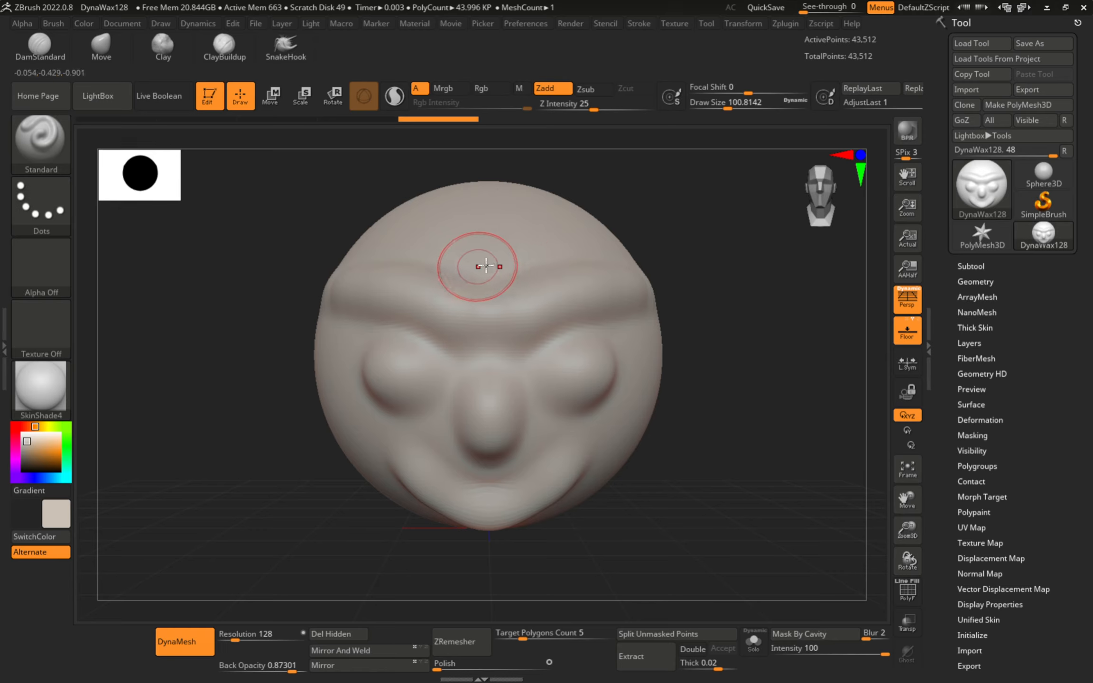
- Set Draw Size to about 128 and nudge the head view slightly down
{"action": "key", "text": "s"}
{"action": "left_click_drag", "start_coordinate": [477, 284], "coordinate": [481, 284]}
{"action": "right_click_drag", "start_coordinate": [473, 262], "coordinate": [472, 285], "text": "alt"}
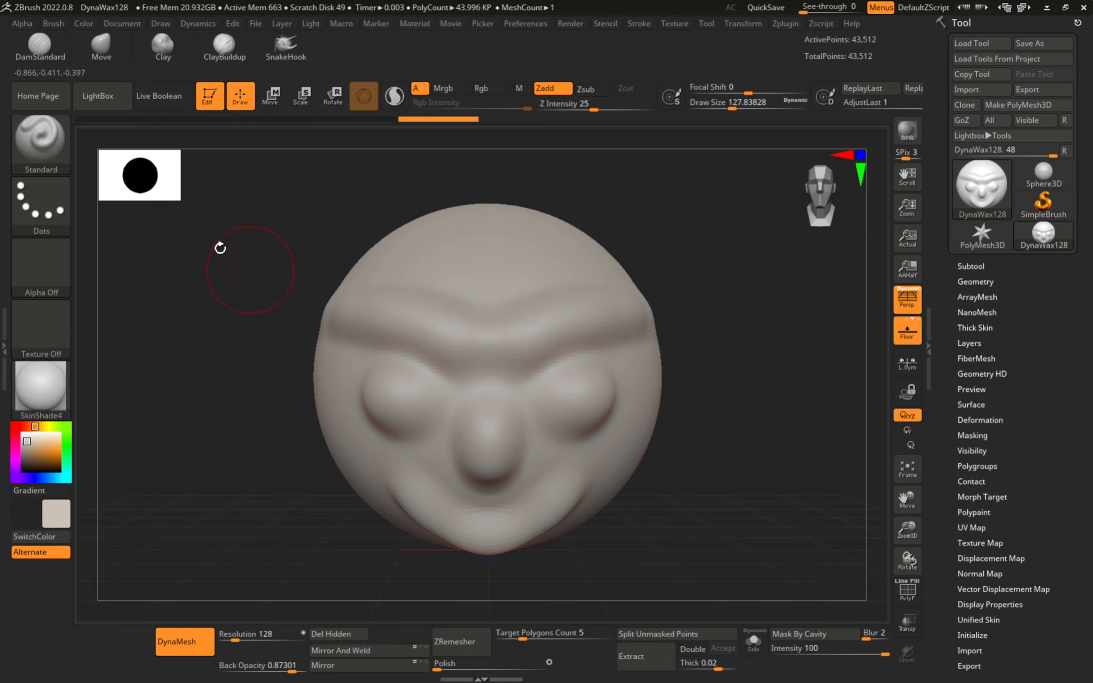
{"action": "left_click", "coordinate": [41, 144]}
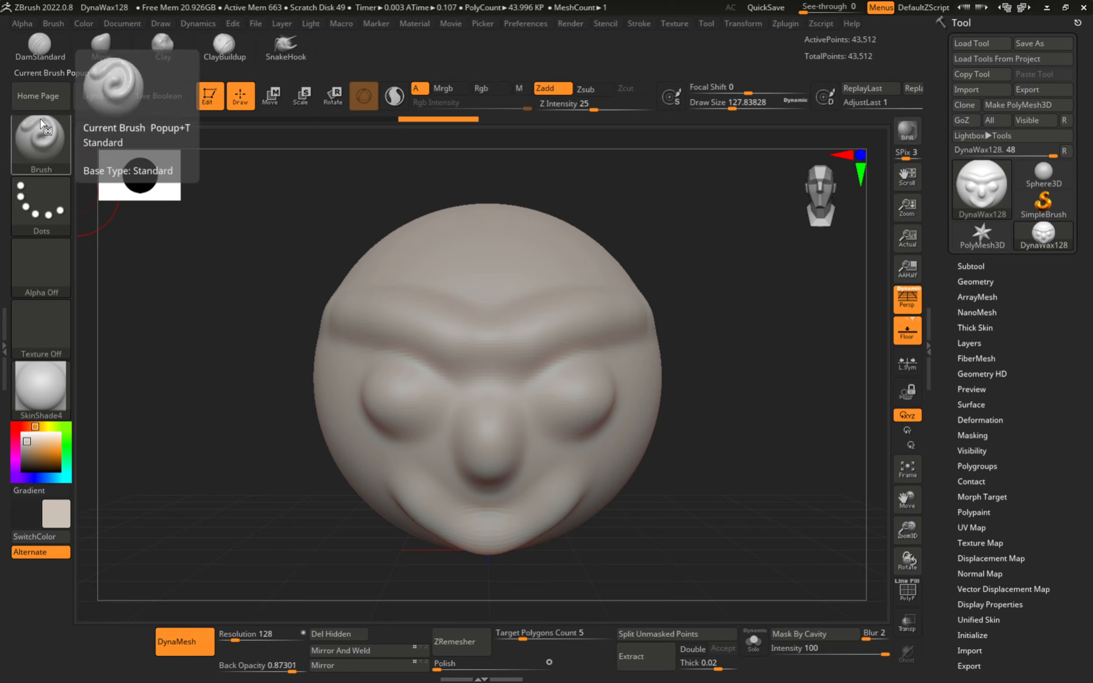
- Shrink Draw Size to about 83 and make ClayBuildup the active brush
{"action": "key", "text": "s"}
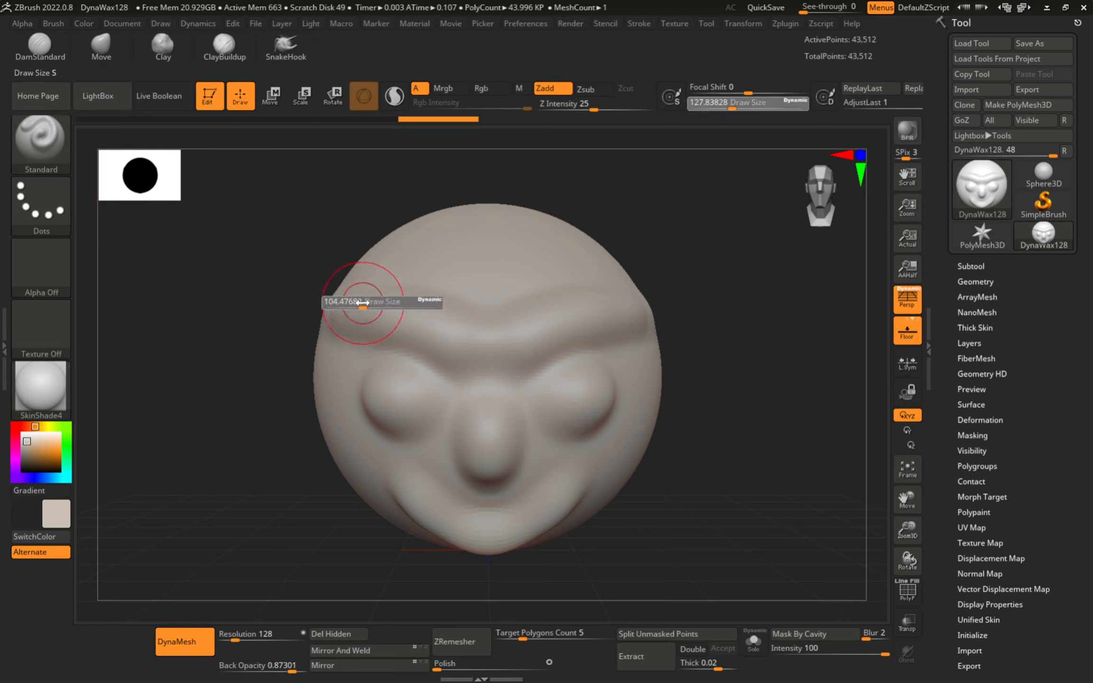
{"action": "left_click", "coordinate": [357, 302]}
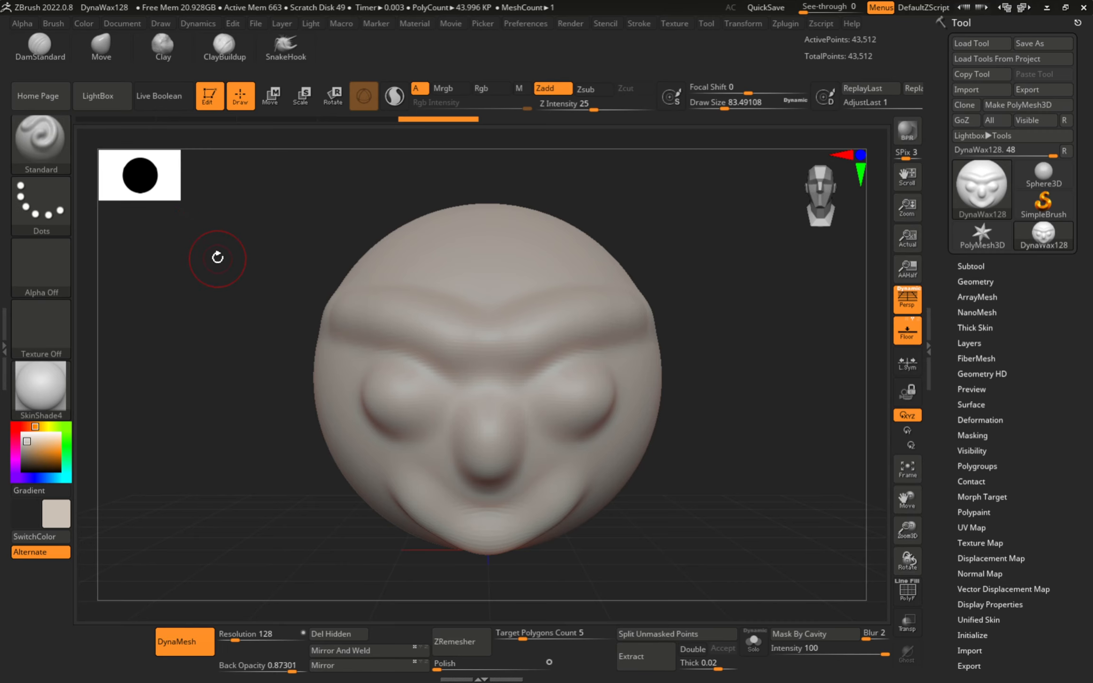
{"action": "key", "text": "b"}
{"action": "key", "text": "Escape"}
{"action": "key", "text": "b"}
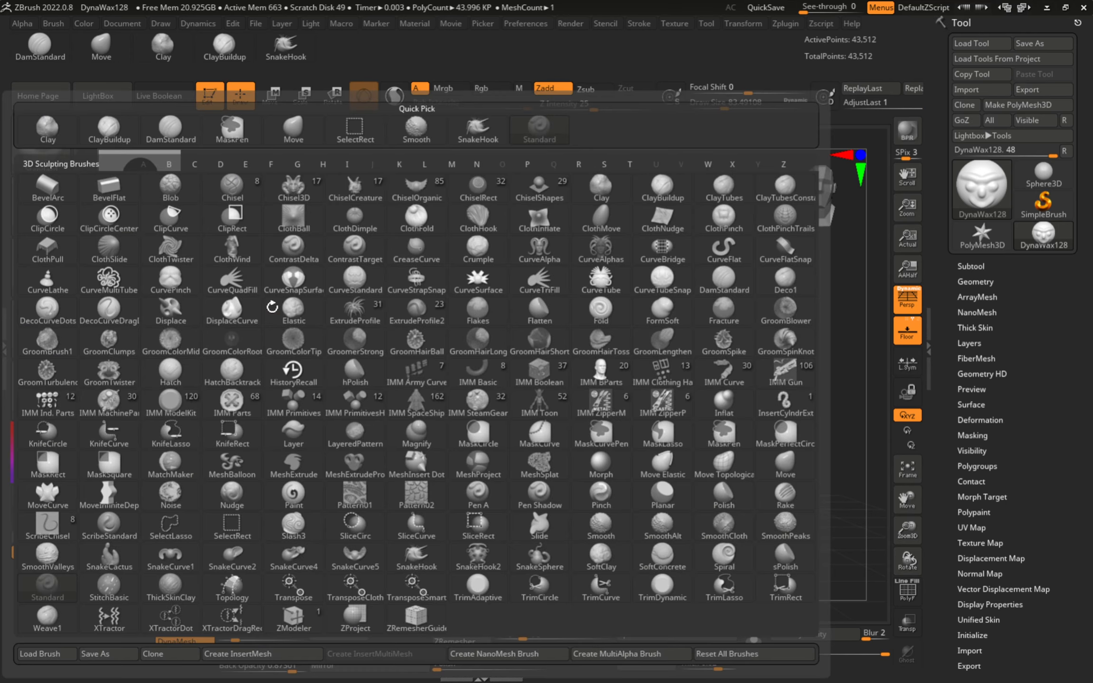
{"action": "key", "text": "c"}
{"action": "key", "text": "b"}
- Build a heavy brow ridge with ClayBuildup, then undo it
{"action": "mouse_move", "coordinate": [406, 336]}
{"action": "left_mouse_down"}
{"action": "mouse_move", "coordinate": [319, 311]}
{"action": "mouse_move", "coordinate": [454, 254]}
{"action": "mouse_move", "coordinate": [420, 261]}
{"action": "mouse_move", "coordinate": [443, 292]}
{"action": "left_mouse_up"}
{"action": "key", "text": "ctrl+z"}
{"action": "key", "text": "ctrl+z"}
{"action": "key", "text": "ctrl+z"}
{"action": "key", "text": "ctrl+z"}
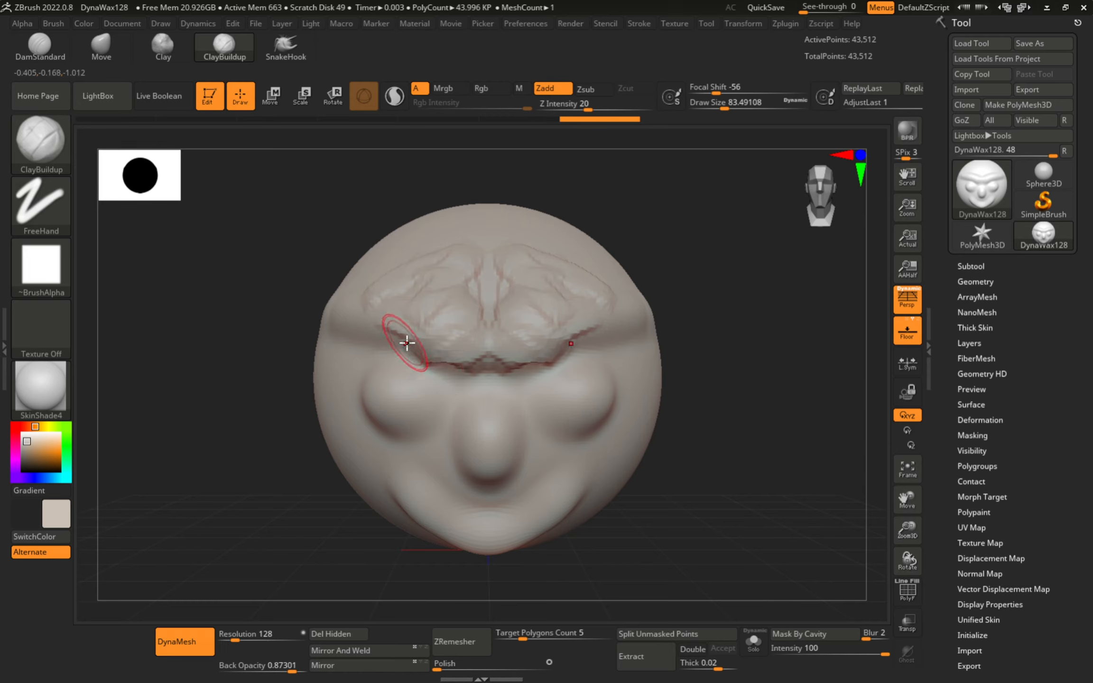
{"action": "key", "text": "ctrl+z"}
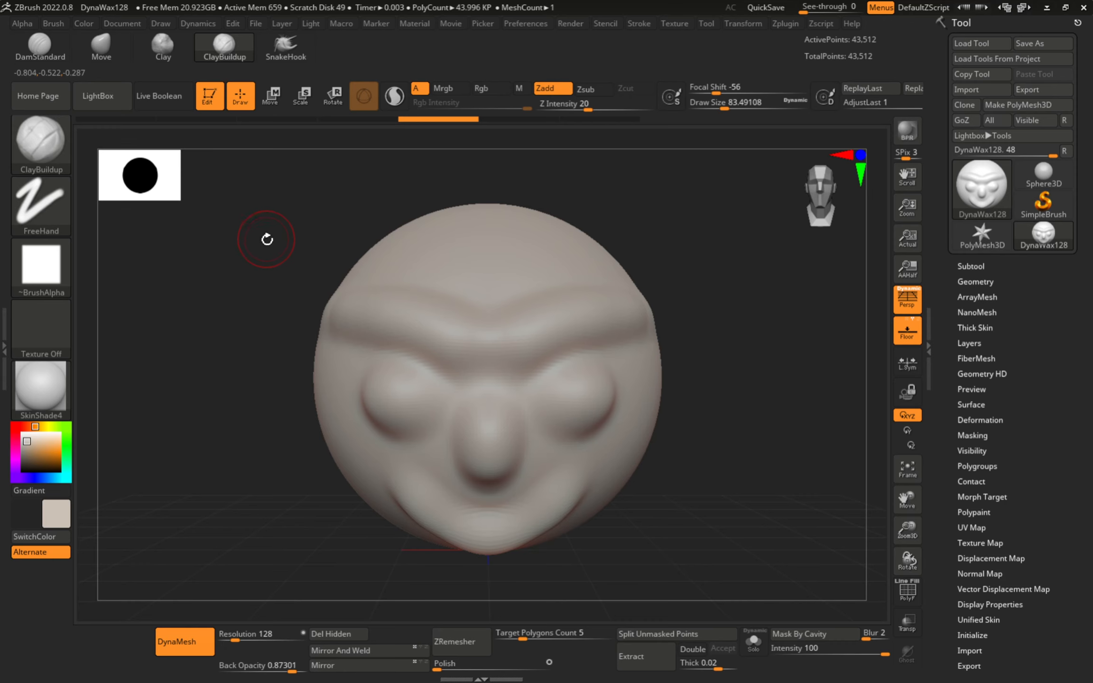
- Carve a crease up along the brow with DamStandard, returning to the front view
{"action": "key", "text": "b"}
{"action": "key", "text": "d"}
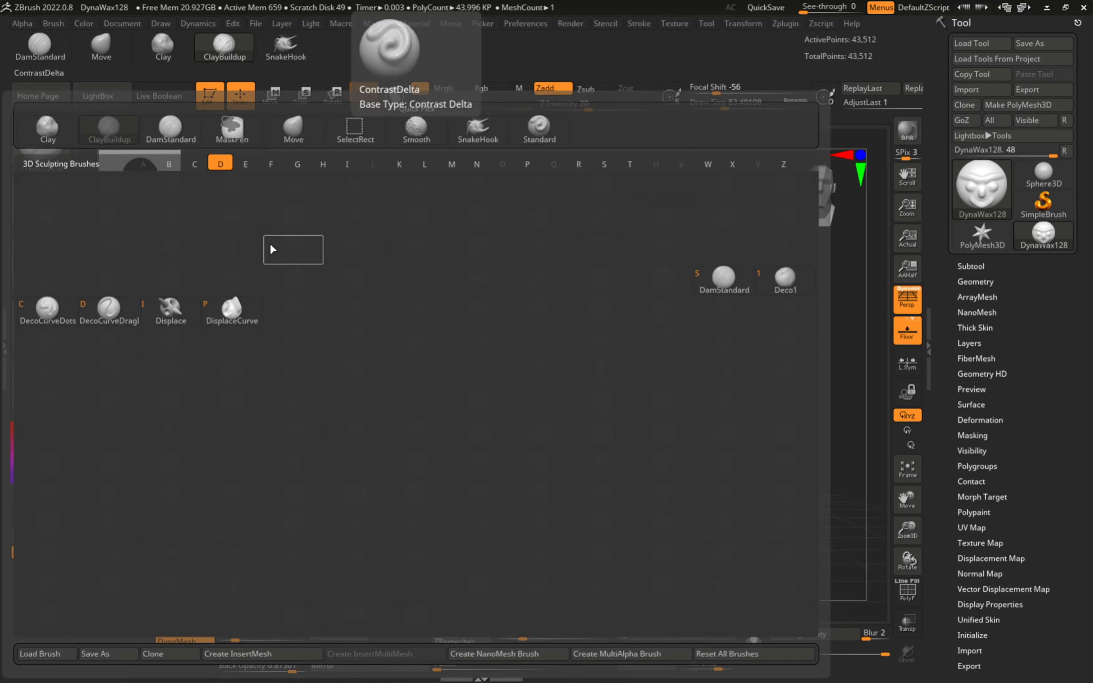
{"action": "key", "text": "s"}
{"action": "left_click_drag", "start_coordinate": [258, 268], "coordinate": [388, 362]}
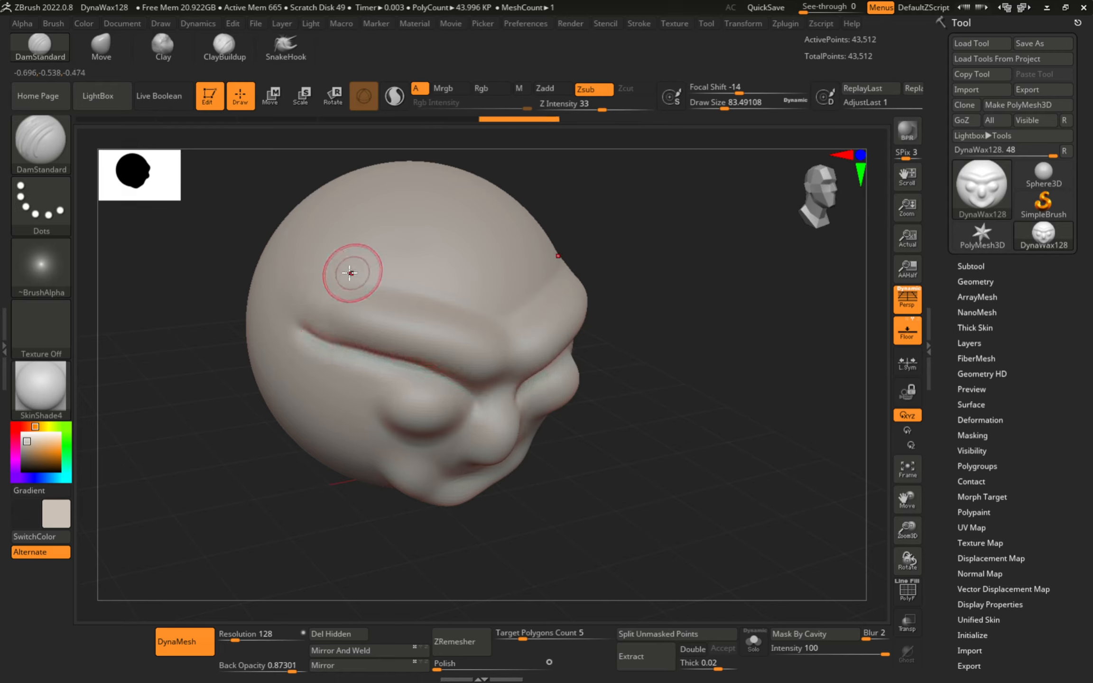
{"action": "left_click_drag", "start_coordinate": [453, 300], "coordinate": [457, 230]}
{"action": "right_click_drag", "start_coordinate": [457, 229], "coordinate": [382, 243]}
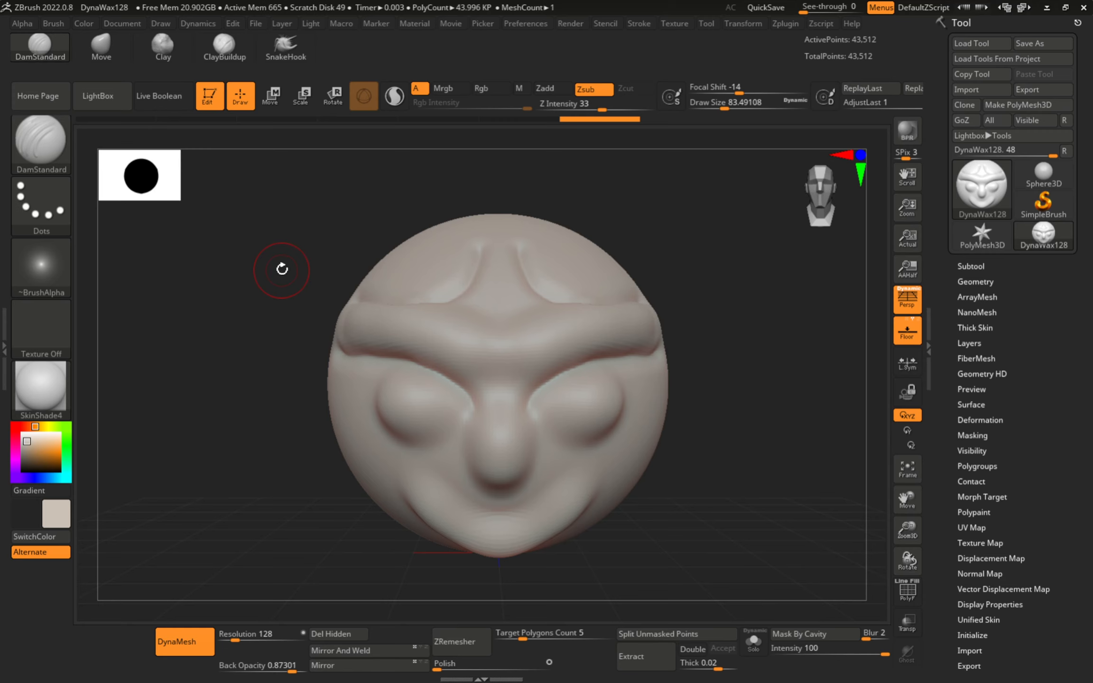
- Make Move the active brush
{"action": "key", "text": "b"}
{"action": "key", "text": "m"}
{"action": "key", "text": "v"}
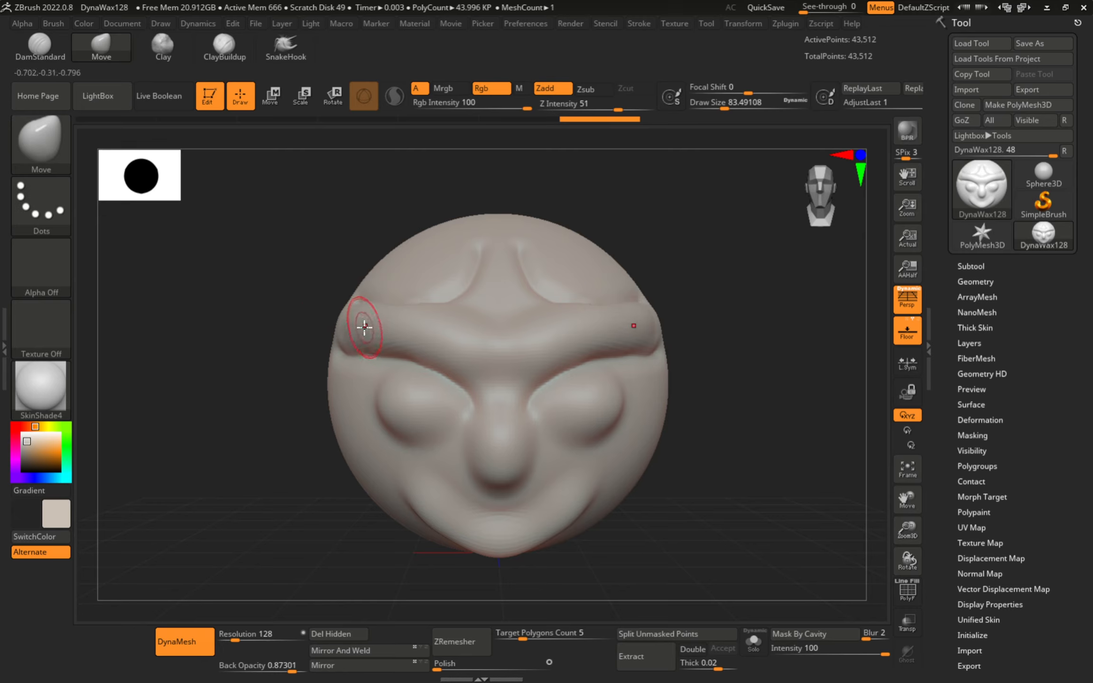
- Pull trial horns and spikes out of the brow, cheek and sides with Move
{"action": "left_click_drag", "start_coordinate": [364, 327], "coordinate": [296, 312]}
{"action": "left_click_drag", "start_coordinate": [437, 334], "coordinate": [415, 274]}
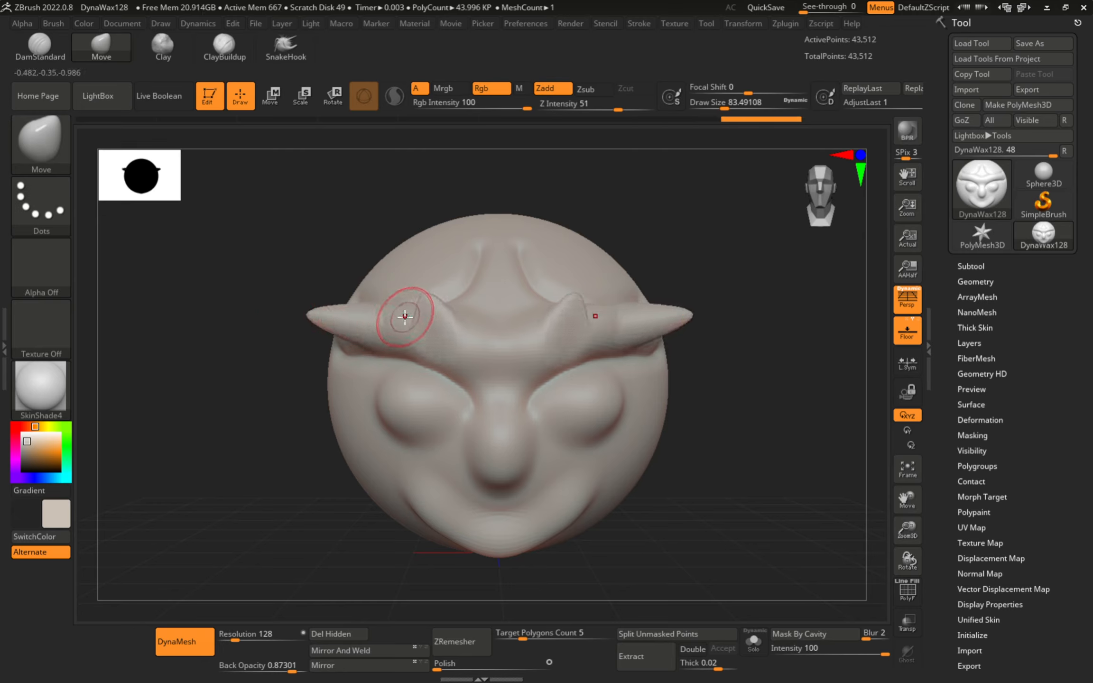
{"action": "left_click_drag", "start_coordinate": [405, 316], "coordinate": [407, 349]}
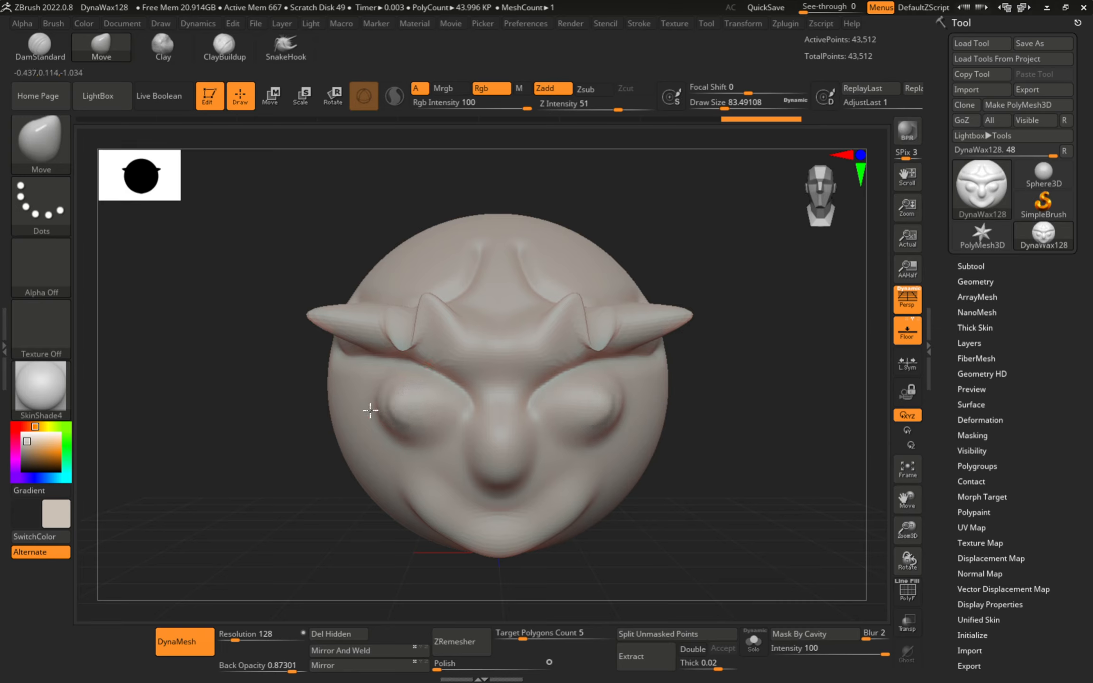
{"action": "left_click_drag", "start_coordinate": [332, 402], "coordinate": [251, 405]}
{"action": "left_click_drag", "start_coordinate": [365, 469], "coordinate": [308, 466]}
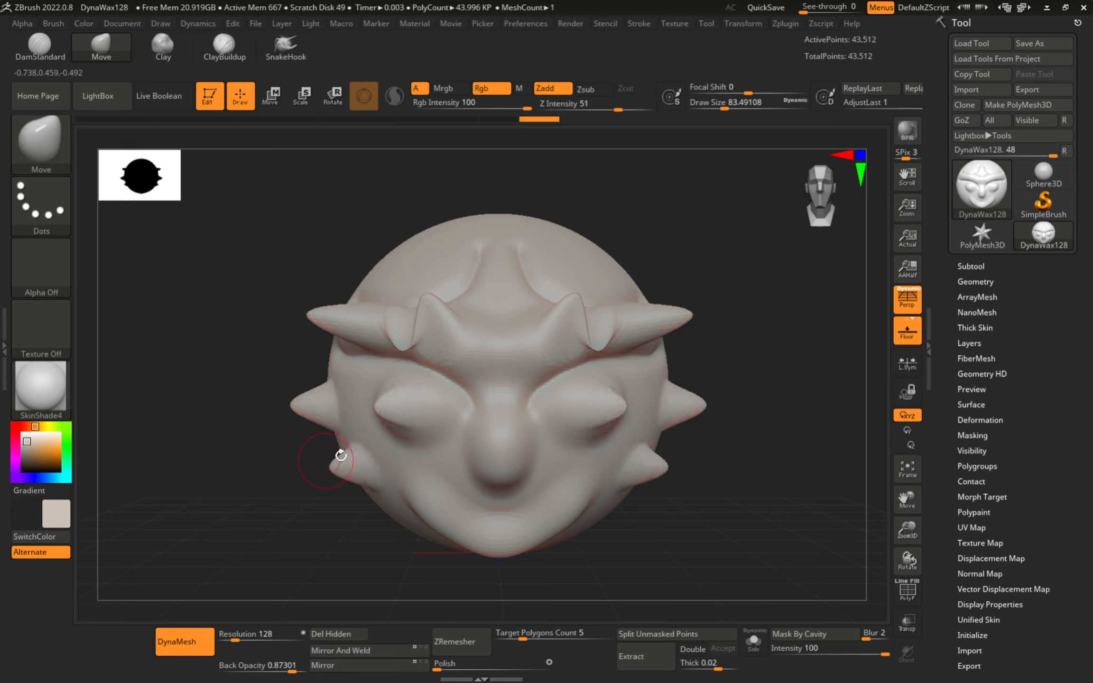
{"action": "mouse_move", "coordinate": [363, 414]}
{"action": "left_mouse_down"}
{"action": "mouse_move", "coordinate": [298, 394]}
{"action": "mouse_move", "coordinate": [366, 361]}
{"action": "mouse_move", "coordinate": [293, 349]}
{"action": "left_mouse_up"}
{"action": "mouse_move", "coordinate": [283, 410]}
{"action": "left_mouse_down"}
{"action": "mouse_move", "coordinate": [293, 434]}
{"action": "mouse_move", "coordinate": [239, 427]}
{"action": "left_mouse_up"}
{"action": "left_click_drag", "start_coordinate": [273, 332], "coordinate": [259, 320]}
{"action": "left_click_drag", "start_coordinate": [334, 338], "coordinate": [311, 327]}
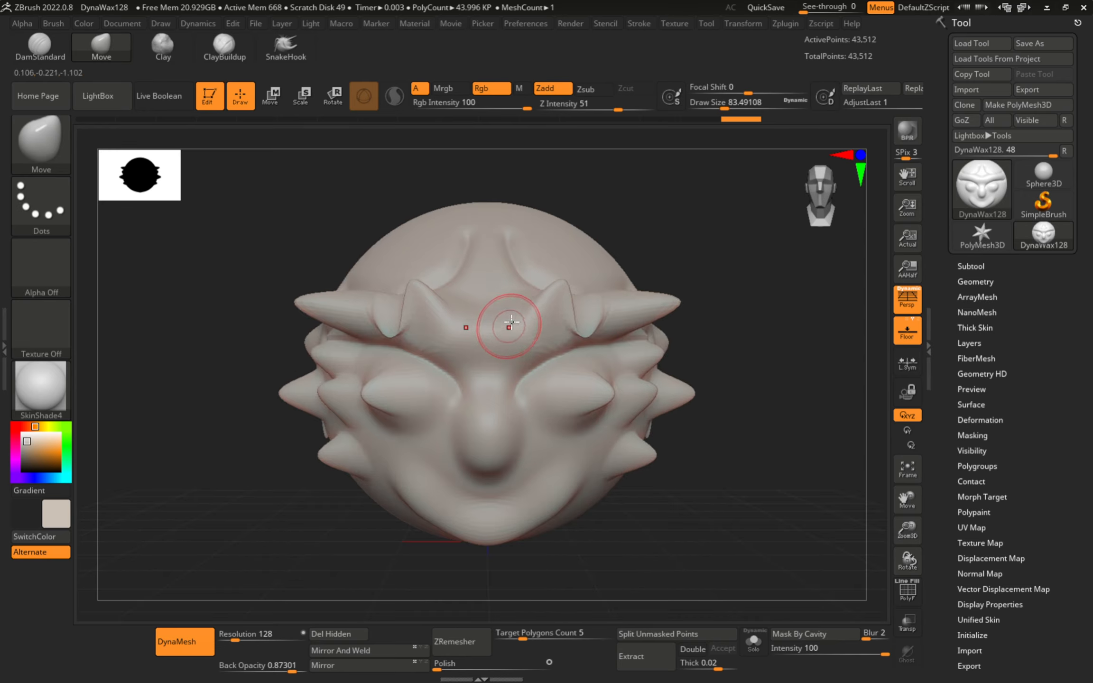
{"action": "right_click_drag", "start_coordinate": [508, 323], "coordinate": [511, 311]}
- Undo the spikes and enlarge the brush to a draw size of about 372
{"action": "key", "text": "ctrl+z"}
{"action": "key", "text": "ctrl+z"}
{"action": "key", "text": "ctrl+z"}
{"action": "key", "text": "ctrl+z"}
{"action": "key", "text": "ctrl+z"}
{"action": "key", "text": "ctrl+z"}
{"action": "key", "text": "ctrl+z"}
{"action": "key", "text": "ctrl+z"}
{"action": "key", "text": "ctrl+z"}
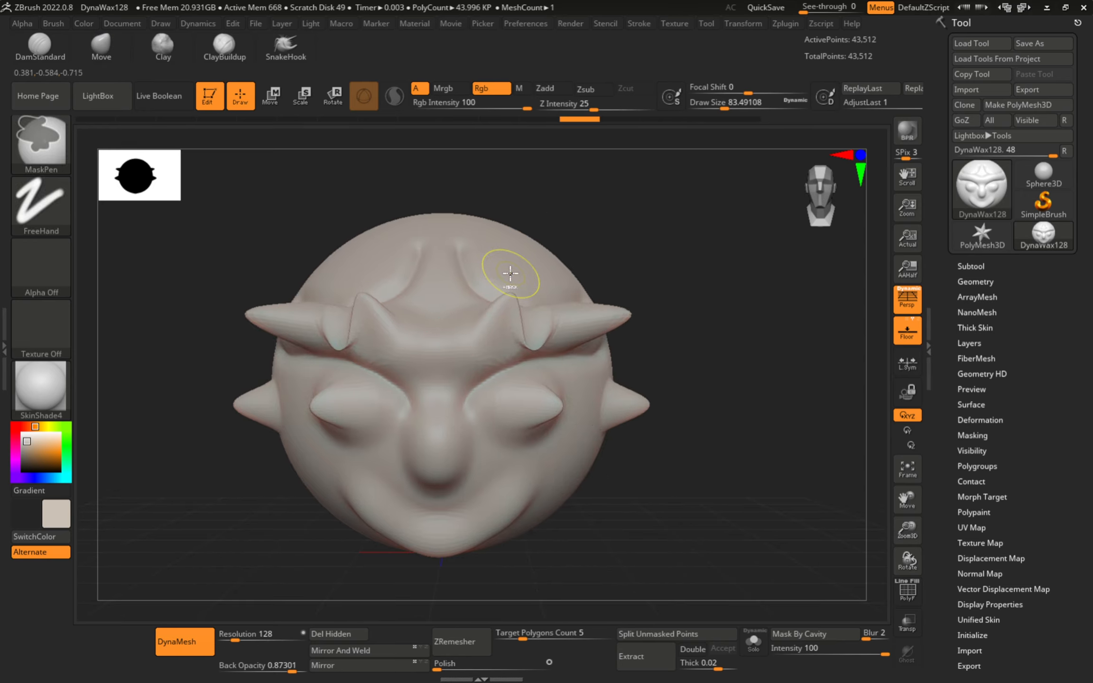
{"action": "key", "text": "ctrl+z"}
{"action": "key", "text": "ctrl+z"}
{"action": "key", "text": "ctrl+z"}
{"action": "key", "text": "ctrl+z"}
{"action": "key", "text": "ctrl+z"}
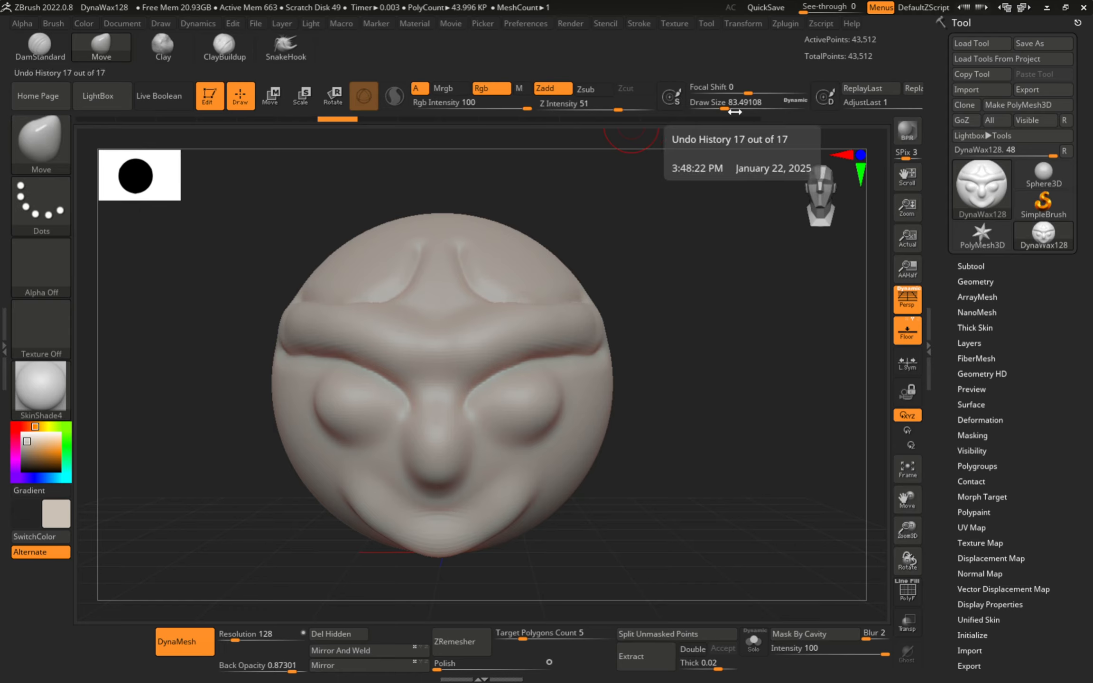
{"action": "left_click_drag", "start_coordinate": [717, 107], "coordinate": [758, 110]}
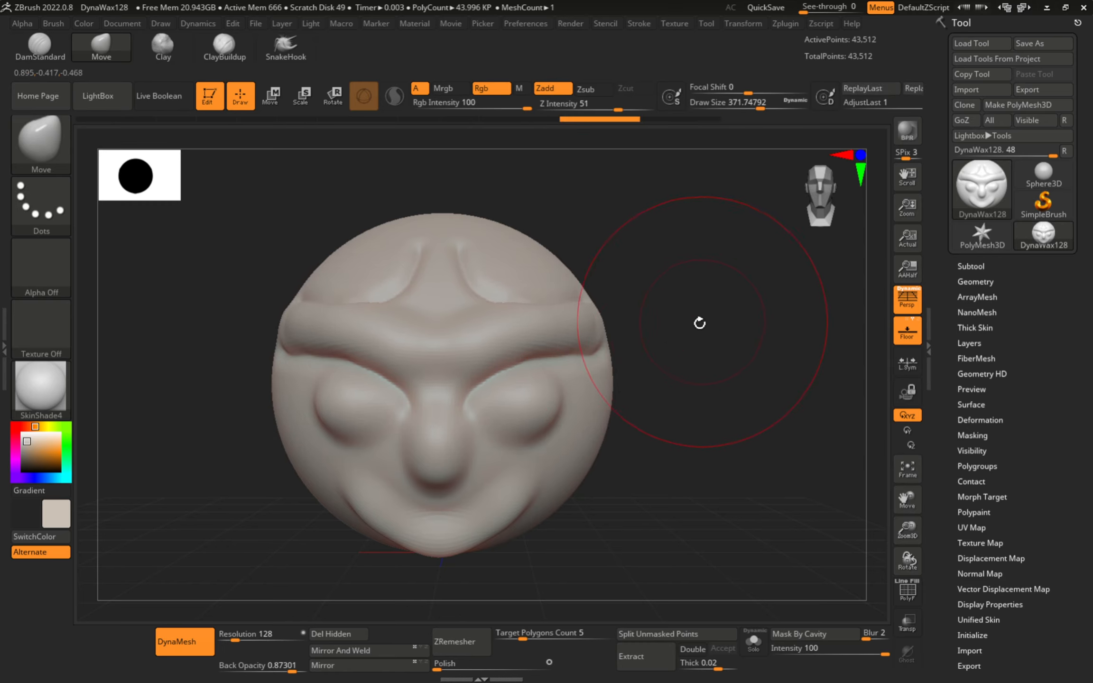
{"action": "key", "text": "s"}
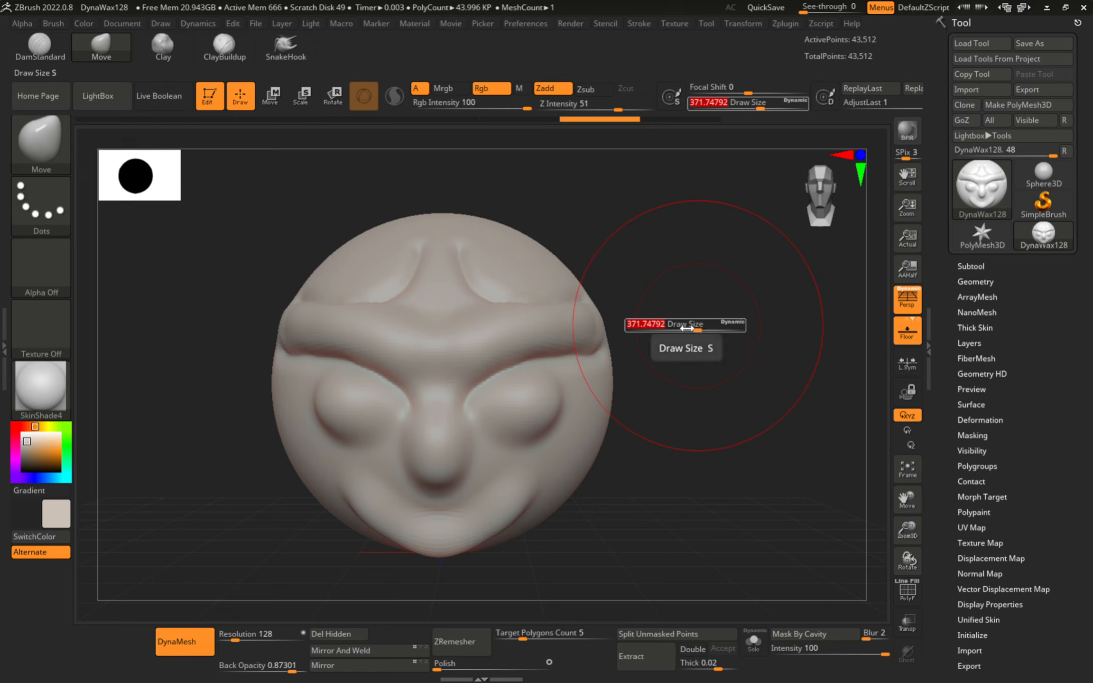
- Reduce the Draw Size to about 274
{"action": "key", "text": "s"}
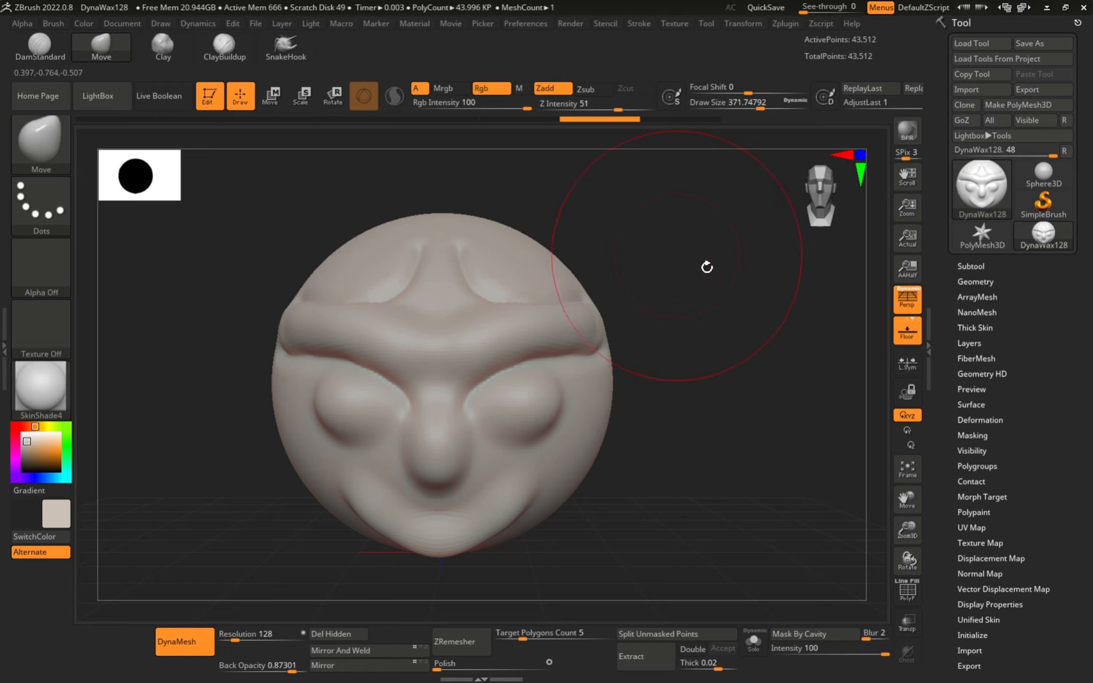
{"action": "key", "text": "s"}
{"action": "key", "text": "space"}
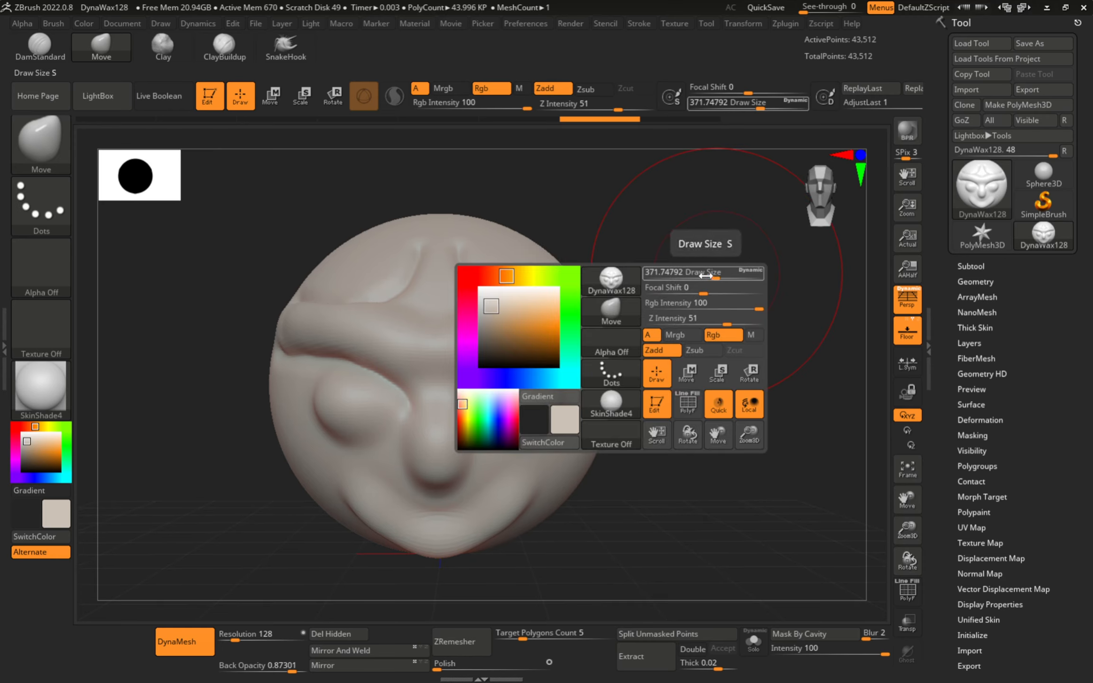
{"action": "key", "text": "s"}
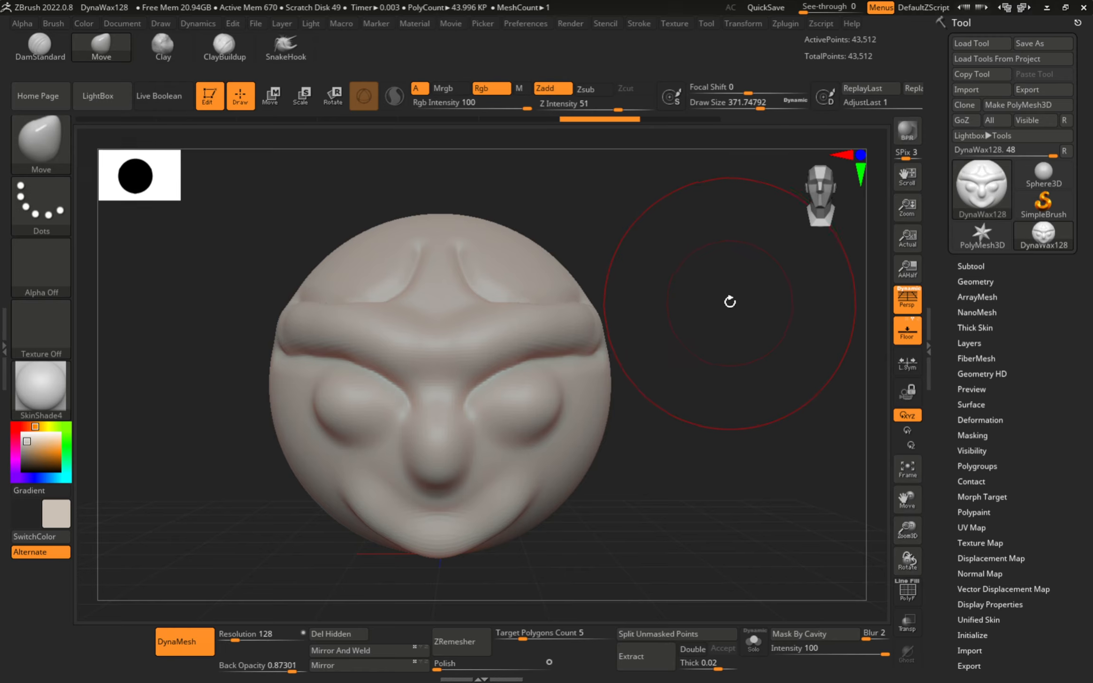
{"action": "key", "text": "s"}
{"action": "left_click_drag", "start_coordinate": [730, 305], "coordinate": [720, 307]}
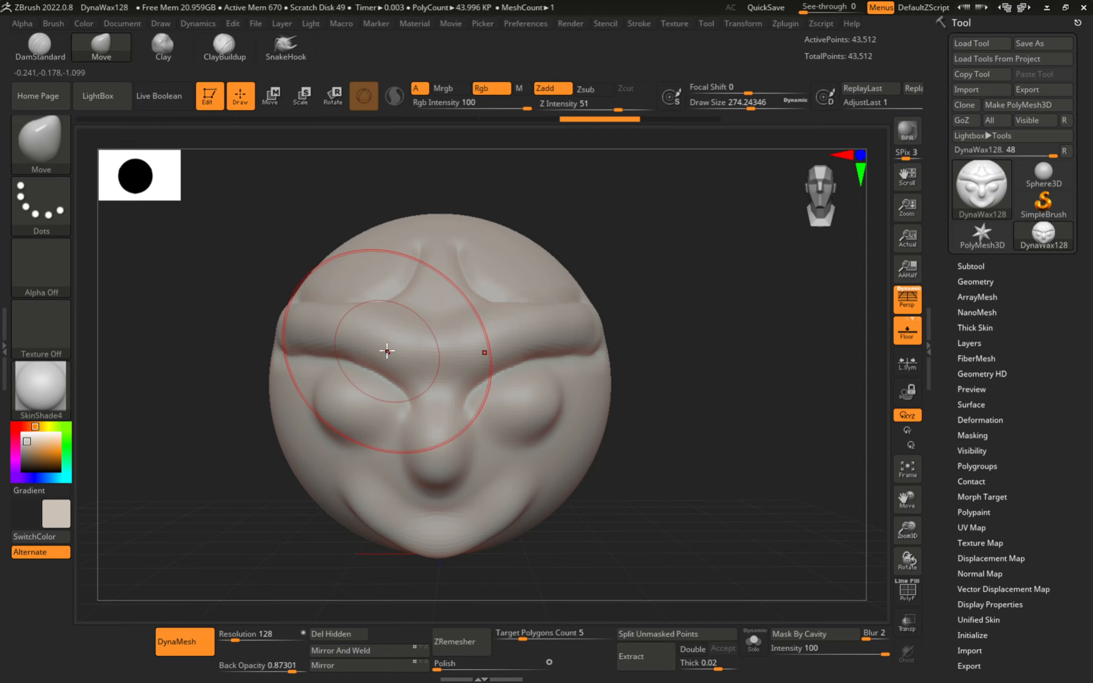
- Test and undo a brow push, then list the S brushes, bringing up the SculptrisPro note
{"action": "mouse_move", "coordinate": [386, 351]}
{"action": "left_mouse_down"}
{"action": "mouse_move", "coordinate": [344, 334]}
{"action": "mouse_move", "coordinate": [316, 363]}
{"action": "left_mouse_up"}
{"action": "key", "text": "ctrl+z"}
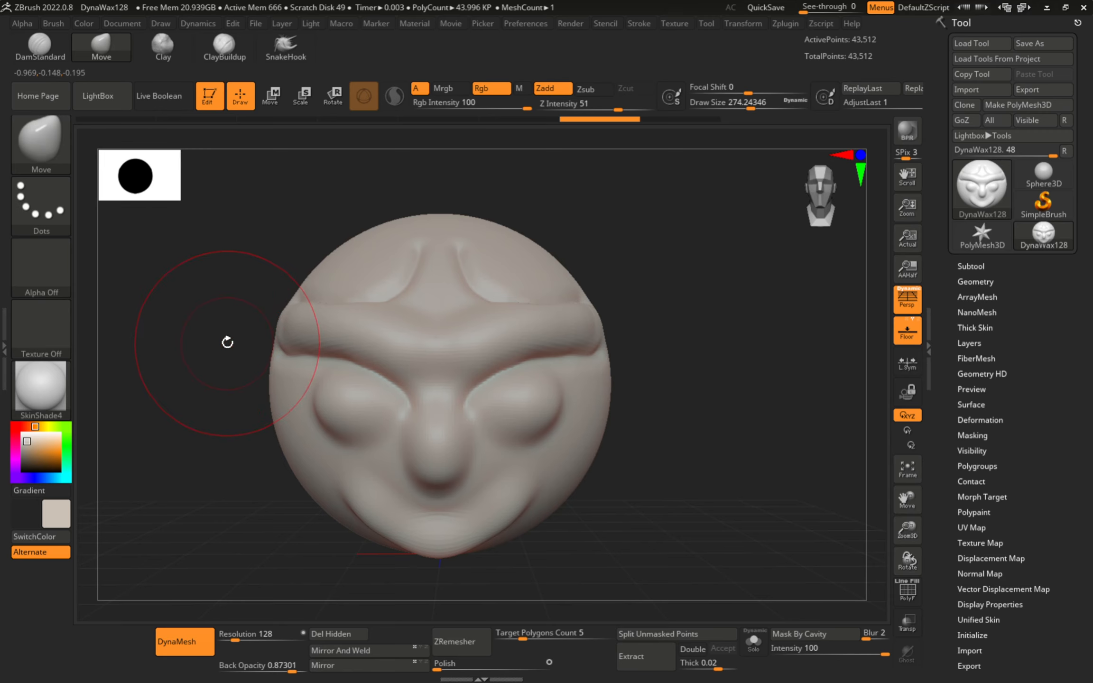
{"action": "key", "text": "b"}
{"action": "key", "text": "s"}
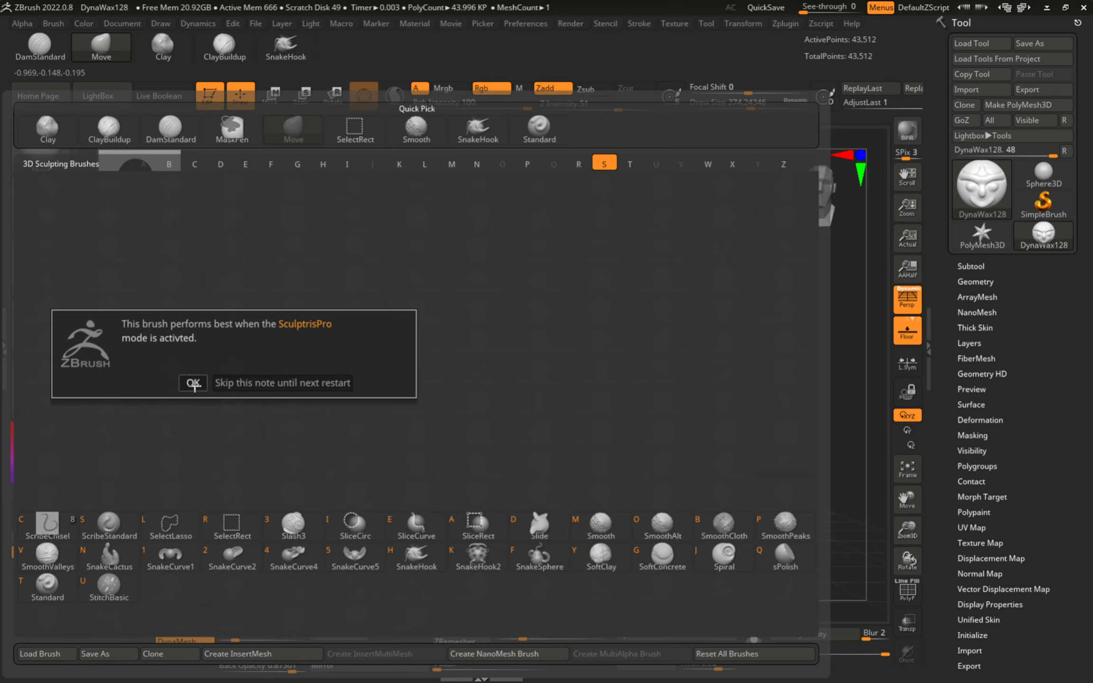
- Dismiss the SculptrisPro note, undo a trial SnakeHook horn stroke, and raise Draw Size to 305
{"action": "left_click", "coordinate": [215, 384]}
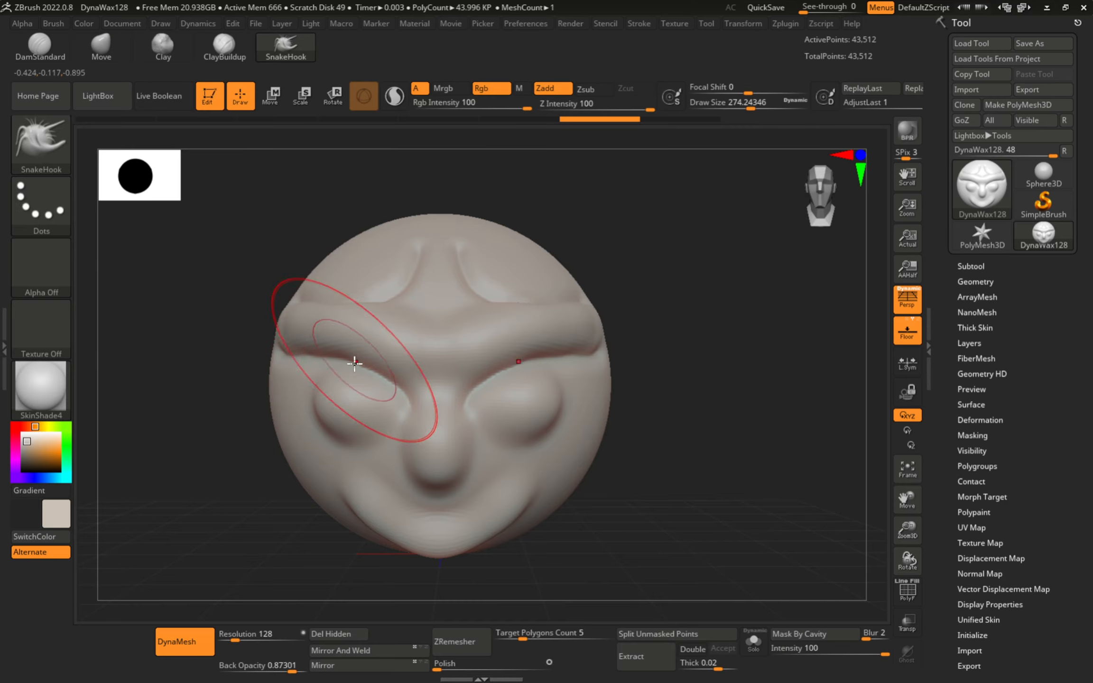
{"action": "mouse_move", "coordinate": [342, 414]}
{"action": "left_mouse_down"}
{"action": "mouse_move", "coordinate": [280, 428]}
{"action": "mouse_move", "coordinate": [261, 383]}
{"action": "mouse_move", "coordinate": [159, 439]}
{"action": "mouse_move", "coordinate": [190, 527]}
{"action": "mouse_move", "coordinate": [183, 553]}
{"action": "left_mouse_up"}
{"action": "key", "text": "ctrl"}
{"action": "key", "text": "ctrl+z"}
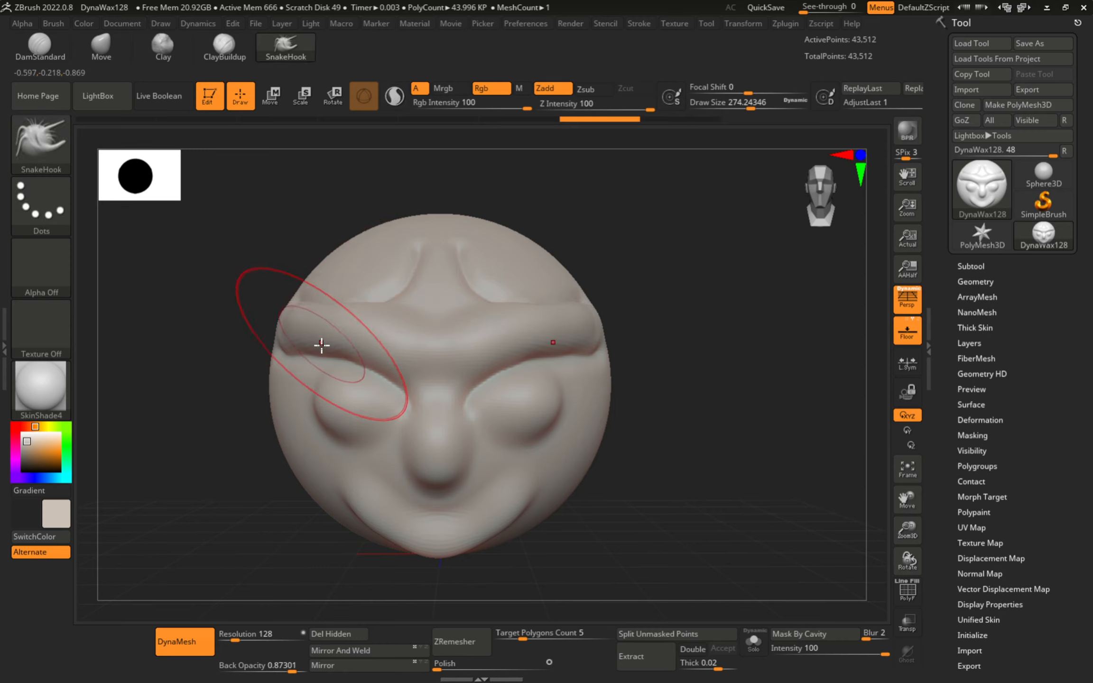
{"action": "key", "text": "s"}
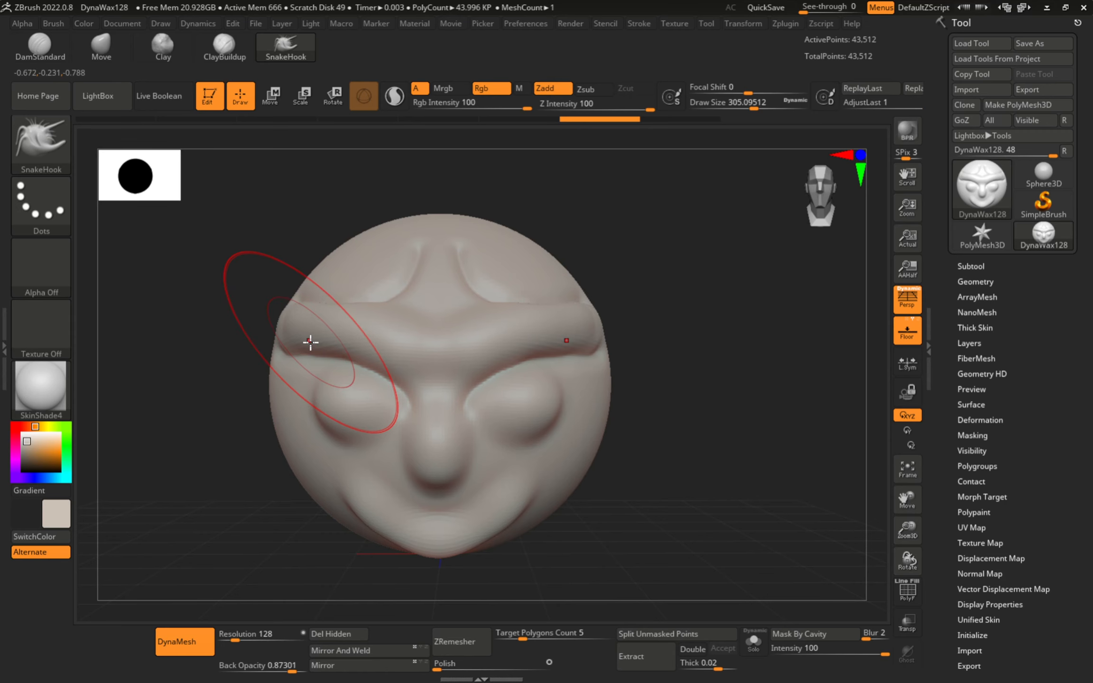
- Pick TrimDynamic and shrink its Draw Size to about 124 on a side view of the brow
{"action": "key", "text": "b"}
{"action": "key", "text": "t"}
{"action": "key", "text": "d"}
{"action": "right_click_drag", "start_coordinate": [318, 361], "coordinate": [342, 341]}
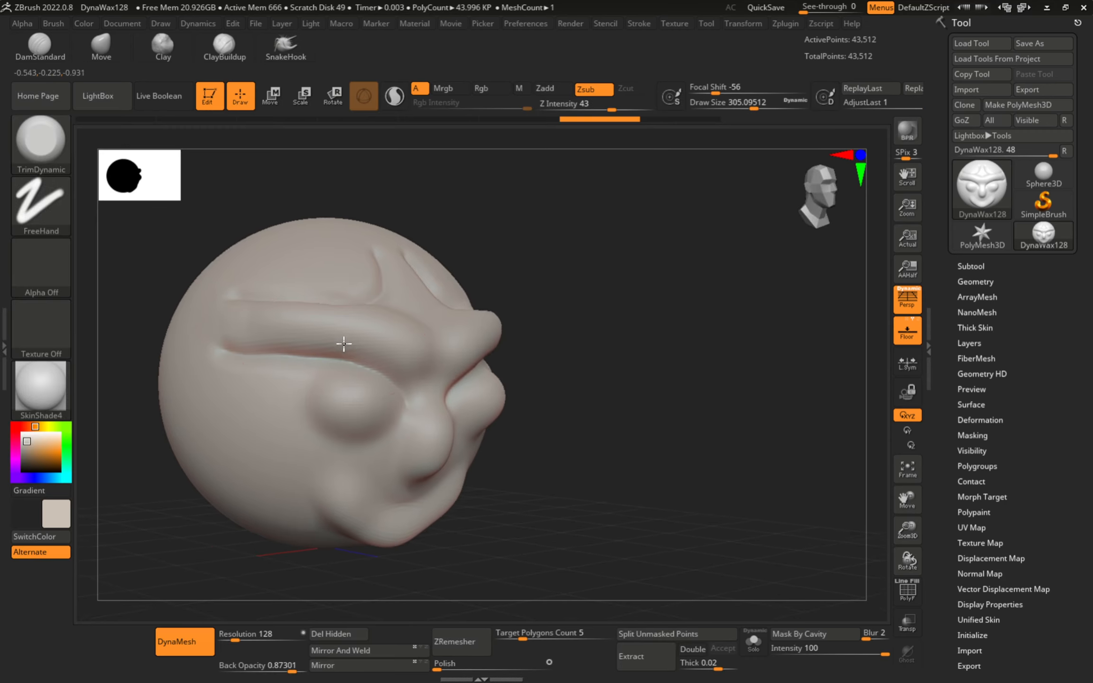
{"action": "key", "text": "s"}
{"action": "left_click_drag", "start_coordinate": [330, 346], "coordinate": [319, 347]}
{"action": "right_click_drag", "start_coordinate": [287, 327], "coordinate": [362, 345], "text": "ctrl"}
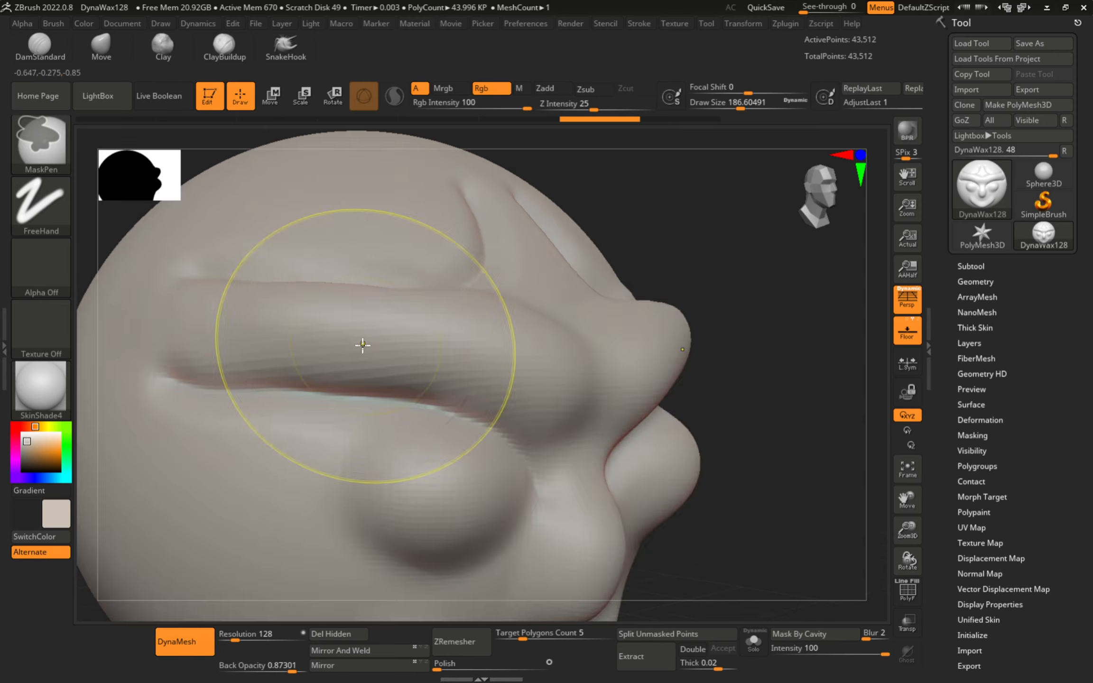
{"action": "key", "text": "s"}
{"action": "mouse_move", "coordinate": [353, 346]}
{"action": "left_mouse_down"}
{"action": "mouse_move", "coordinate": [317, 320]}
{"action": "mouse_move", "coordinate": [471, 339]}
{"action": "mouse_move", "coordinate": [354, 344]}
{"action": "mouse_move", "coordinate": [368, 343]}
{"action": "left_mouse_up"}
- Trim the brow ridge flatter, then enlarge the brush to about 145
{"action": "right_click_drag", "start_coordinate": [375, 343], "coordinate": [439, 318], "text": "ctrl"}
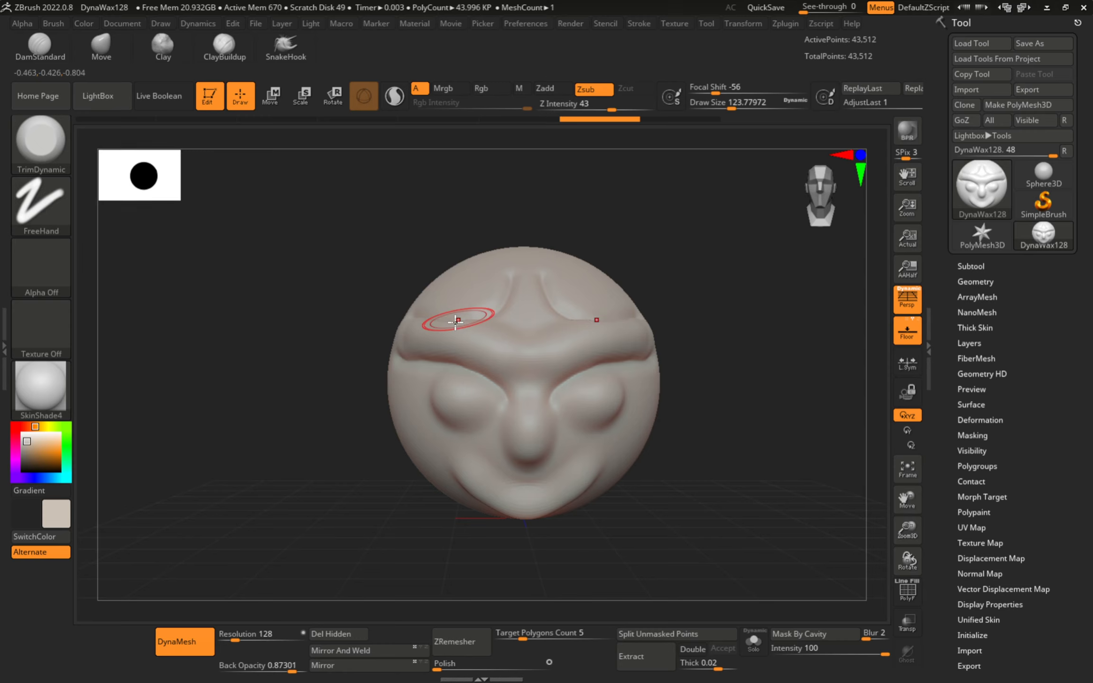
{"action": "mouse_move", "coordinate": [474, 363]}
{"action": "right_mouse_down", "text": "alt"}
{"action": "mouse_move", "coordinate": [397, 367]}
{"action": "mouse_move", "coordinate": [389, 408]}
{"action": "right_mouse_up", "text": "alt"}
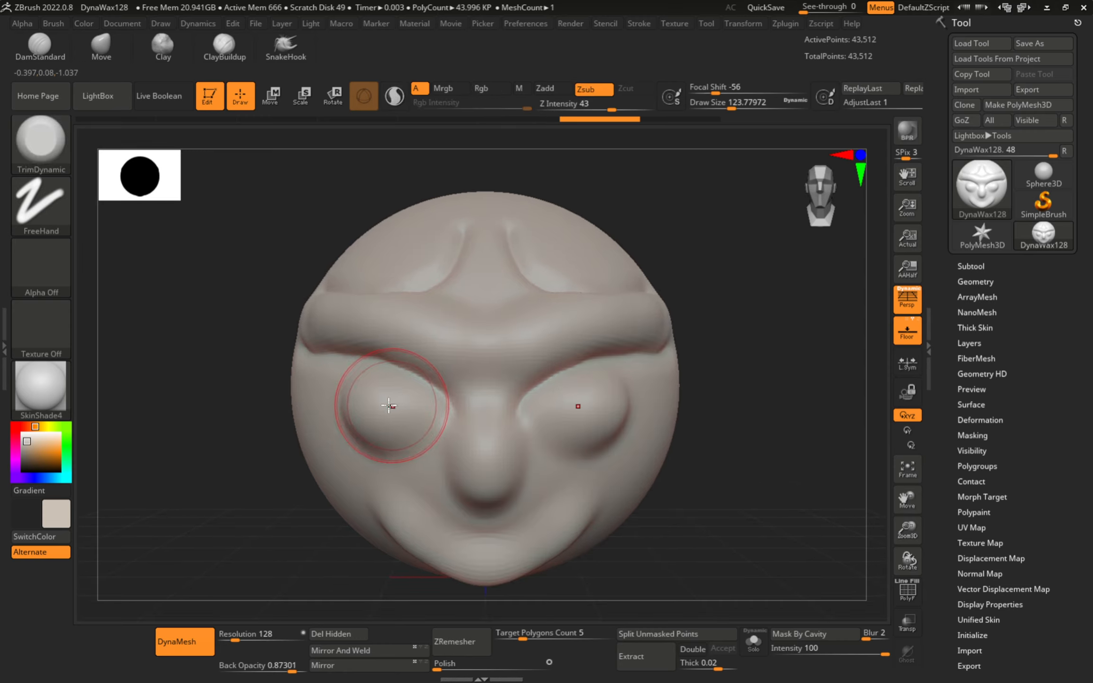
{"action": "key", "text": "s"}
{"action": "left_click_drag", "start_coordinate": [383, 407], "coordinate": [393, 406]}
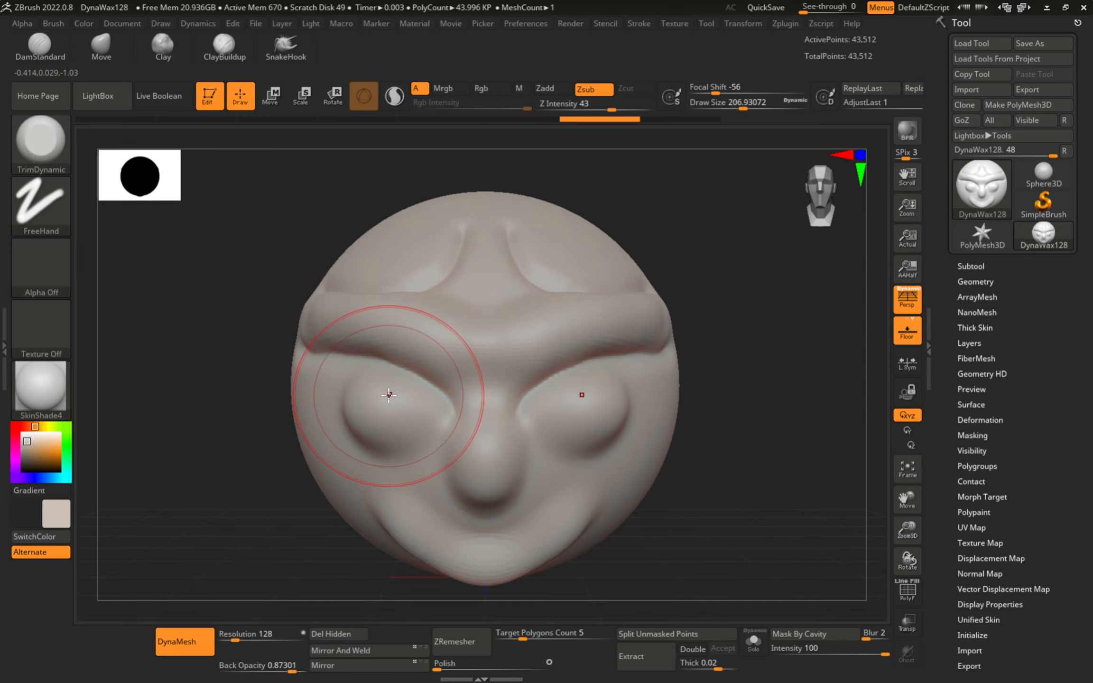
- Switch to Move, nudge the eye and mouth edges, and enlarge the brush to about 330
{"action": "key", "text": "b"}
{"action": "key", "text": "m"}
{"action": "key", "text": "v"}
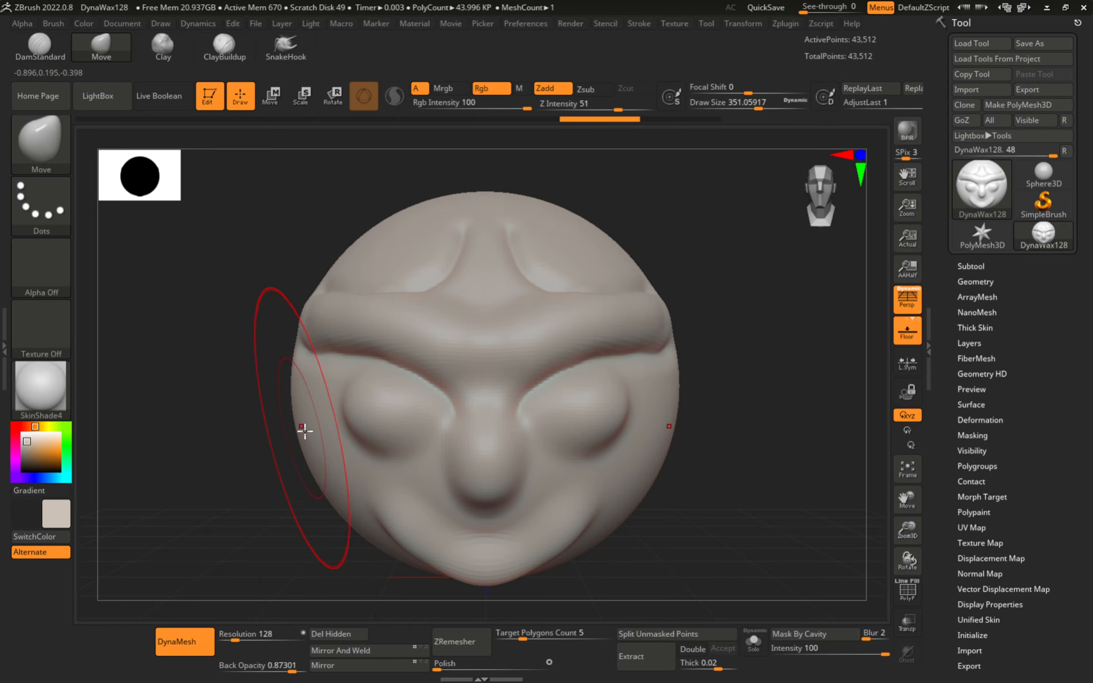
{"action": "left_click_drag", "start_coordinate": [355, 434], "coordinate": [361, 433]}
{"action": "mouse_move", "coordinate": [376, 493]}
{"action": "left_mouse_down"}
{"action": "mouse_move", "coordinate": [424, 420]}
{"action": "mouse_move", "coordinate": [425, 530]}
{"action": "mouse_move", "coordinate": [439, 498]}
{"action": "left_mouse_up"}
{"action": "key", "text": "s"}
{"action": "right_click_drag", "start_coordinate": [440, 498], "coordinate": [476, 476], "text": "shift"}
{"action": "key", "text": "s"}
- Pull the chin and mouth outward and narrow the muzzle from the front view
{"action": "left_click_drag", "start_coordinate": [454, 478], "coordinate": [457, 478]}
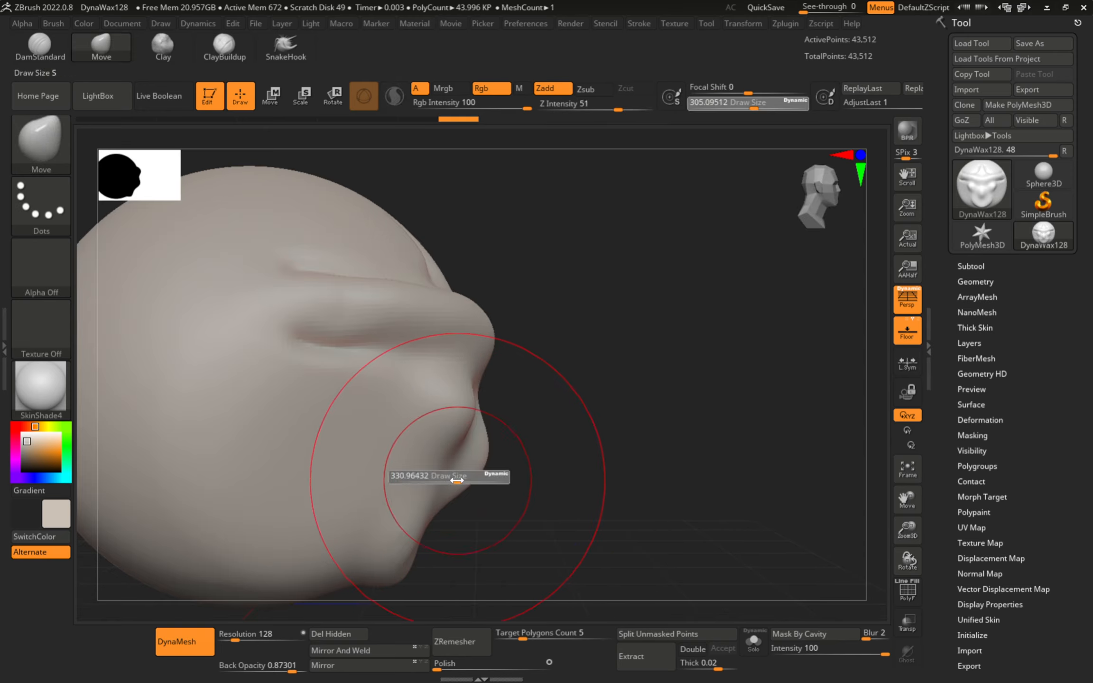
{"action": "mouse_move", "coordinate": [442, 458]}
{"action": "right_mouse_down", "text": "alt"}
{"action": "mouse_move", "coordinate": [434, 413]}
{"action": "mouse_move", "coordinate": [419, 475]}
{"action": "right_mouse_up", "text": "alt"}
{"action": "left_click_drag", "start_coordinate": [444, 473], "coordinate": [465, 447]}
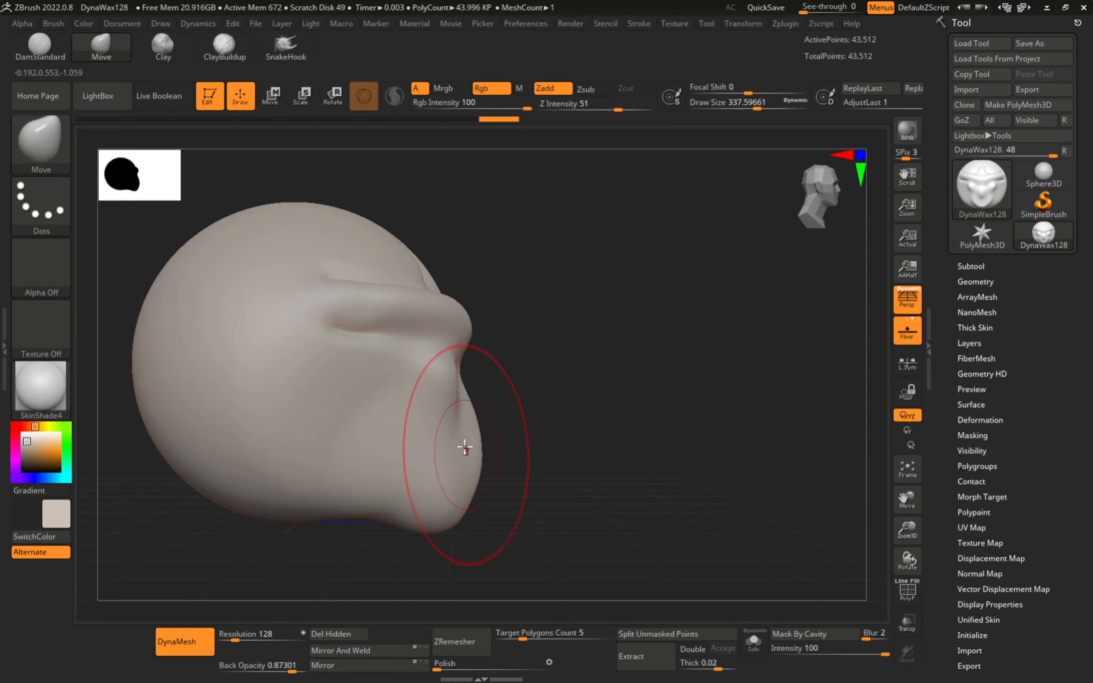
{"action": "right_click_drag", "start_coordinate": [485, 446], "coordinate": [454, 397], "text": "shift"}
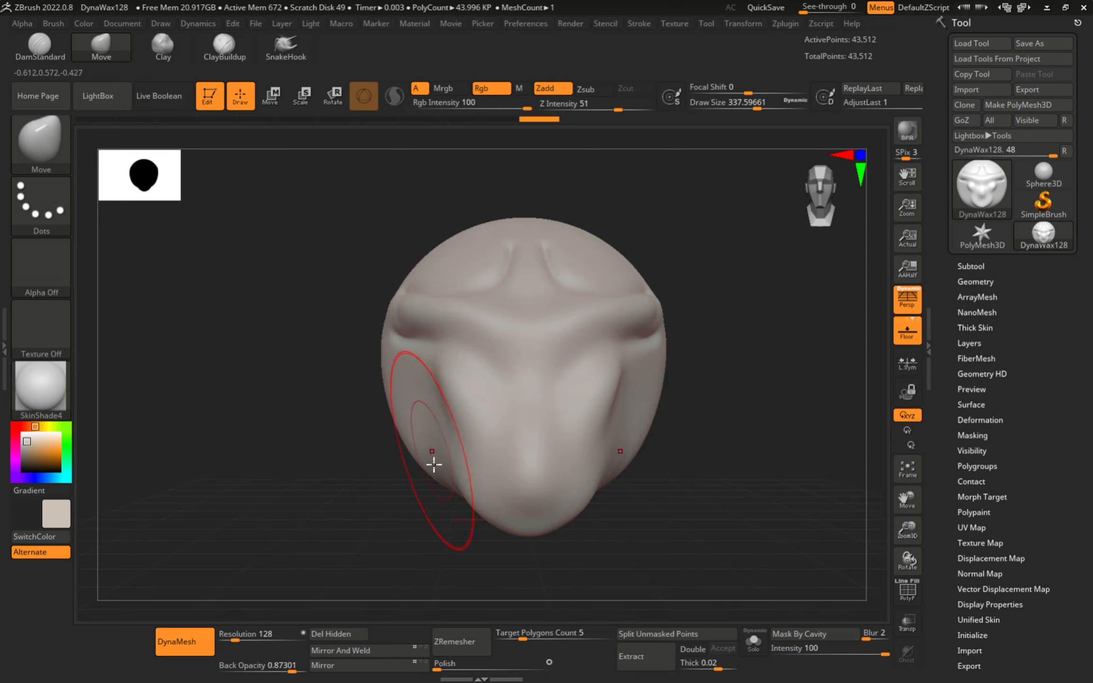
{"action": "left_click_drag", "start_coordinate": [449, 471], "coordinate": [467, 465]}
{"action": "right_click_drag", "start_coordinate": [457, 412], "coordinate": [410, 421], "text": "alt"}
- Smooth the brow area with the Shift smoothing brush
{"action": "key", "text": "s"}
{"action": "left_click_drag", "start_coordinate": [404, 403], "coordinate": [386, 403]}
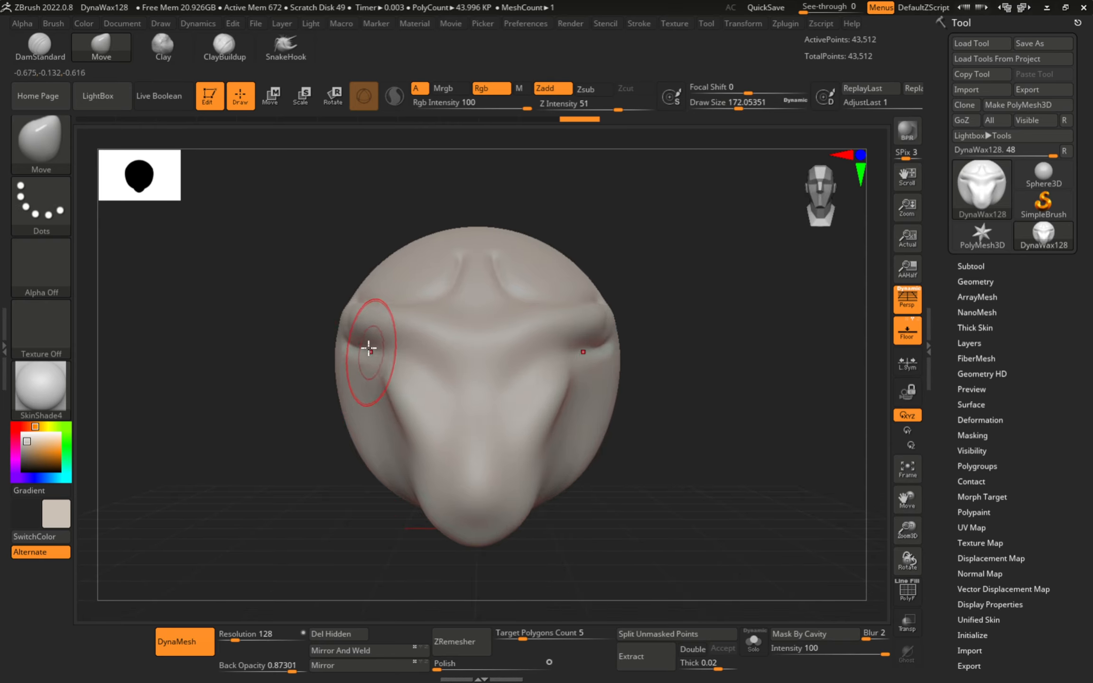
{"action": "left_click_drag", "start_coordinate": [359, 333], "coordinate": [360, 321], "text": "shift"}
- Select the ClayBuildup brush and reduce Draw Size to about 74
{"action": "key", "text": "b"}
{"action": "key", "text": "c"}
{"action": "key", "text": "b"}
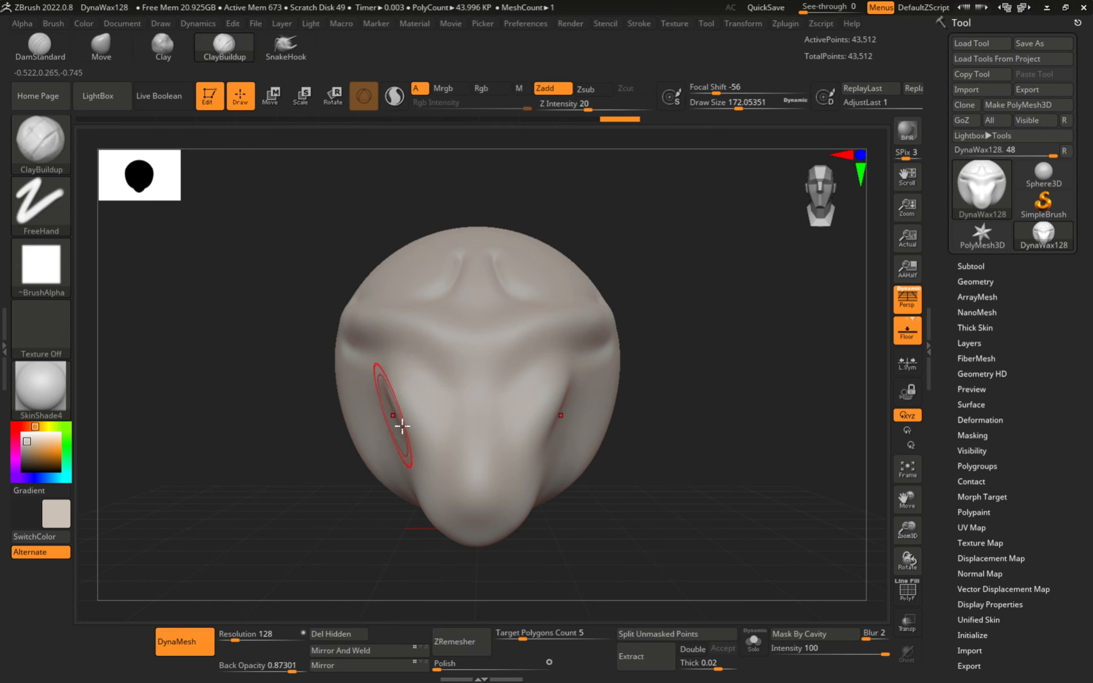
{"action": "right_click_drag", "start_coordinate": [409, 426], "coordinate": [463, 424], "text": "ctrl"}
{"action": "key", "text": "s"}
{"action": "left_click_drag", "start_coordinate": [465, 423], "coordinate": [449, 422]}
{"action": "mouse_move", "coordinate": [366, 340]}
{"action": "right_mouse_down", "text": "alt"}
{"action": "mouse_move", "coordinate": [334, 389]}
{"action": "mouse_move", "coordinate": [319, 386]}
{"action": "right_mouse_up", "text": "alt"}
{"action": "mouse_move", "coordinate": [368, 390]}
{"action": "right_mouse_down", "text": "ctrl"}
{"action": "mouse_move", "coordinate": [374, 417]}
{"action": "mouse_move", "coordinate": [383, 385]}
{"action": "right_mouse_up", "text": "ctrl"}
- Lay mirrored clay across both brows and build it up inside both eye sockets
{"action": "left_click_drag", "start_coordinate": [350, 360], "coordinate": [416, 444]}
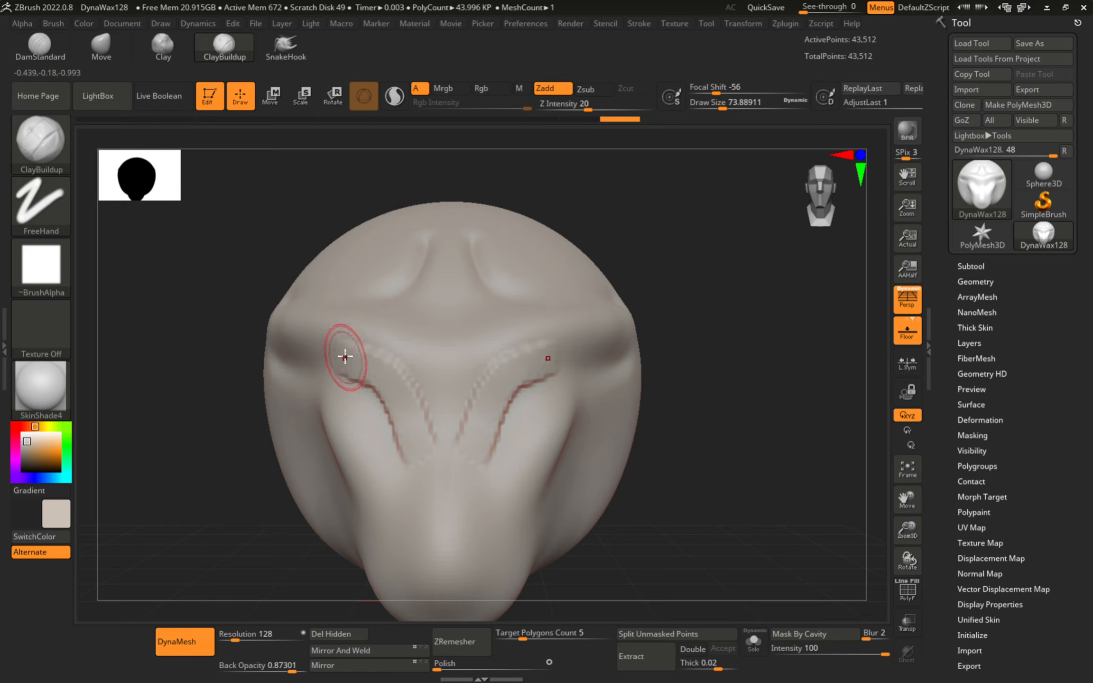
{"action": "left_click_drag", "start_coordinate": [345, 356], "coordinate": [421, 457]}
{"action": "right_click_drag", "start_coordinate": [351, 283], "coordinate": [371, 244], "text": "alt"}
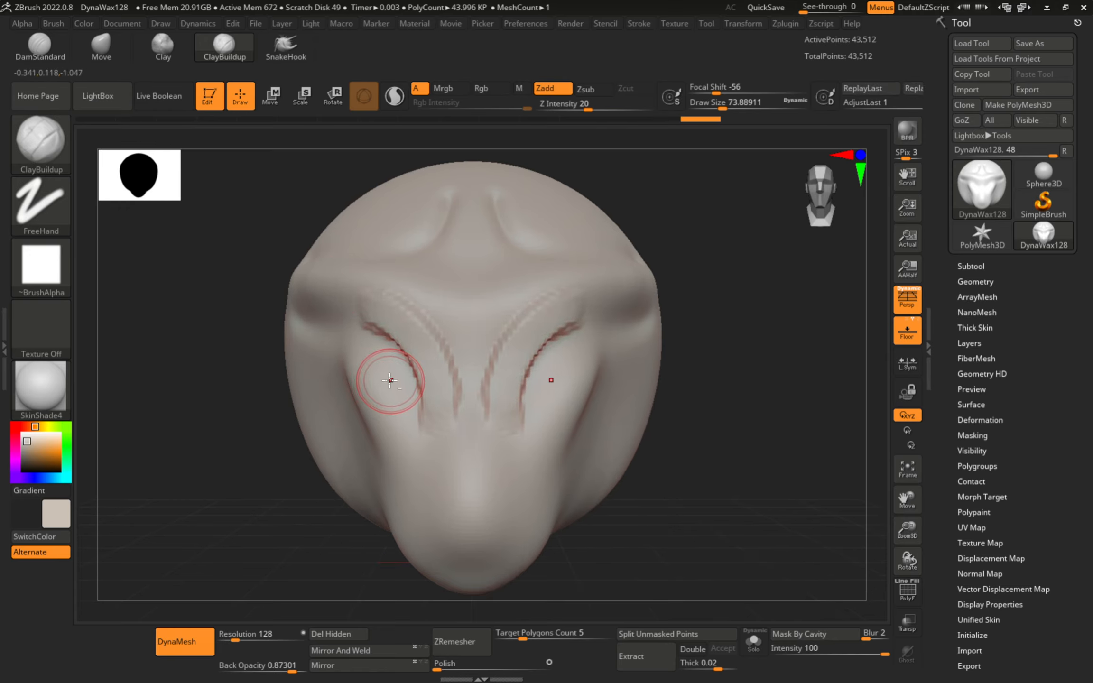
{"action": "left_click_drag", "start_coordinate": [359, 366], "coordinate": [413, 435]}
{"action": "mouse_move", "coordinate": [379, 350]}
{"action": "left_mouse_down"}
{"action": "mouse_move", "coordinate": [409, 407]}
{"action": "mouse_move", "coordinate": [410, 398]}
{"action": "left_mouse_up"}
{"action": "right_click_drag", "start_coordinate": [392, 404], "coordinate": [424, 407]}
- Enlarge the brush to about 94 and carve both eye sockets deeper and wider
{"action": "key", "text": "s"}
{"action": "left_click_drag", "start_coordinate": [403, 404], "coordinate": [406, 404]}
{"action": "mouse_move", "coordinate": [364, 339]}
{"action": "left_mouse_down", "text": "alt"}
{"action": "mouse_move", "coordinate": [410, 378]}
{"action": "mouse_move", "coordinate": [349, 348]}
{"action": "mouse_move", "coordinate": [390, 391]}
{"action": "mouse_move", "coordinate": [380, 356]}
{"action": "left_mouse_up", "text": "alt"}
{"action": "right_click_drag", "start_coordinate": [380, 355], "coordinate": [348, 343]}
- Smooth the eye socket, add zigzag cheek clay at size 83, then smooth jagged marks at 167
{"action": "key", "text": "shift"}
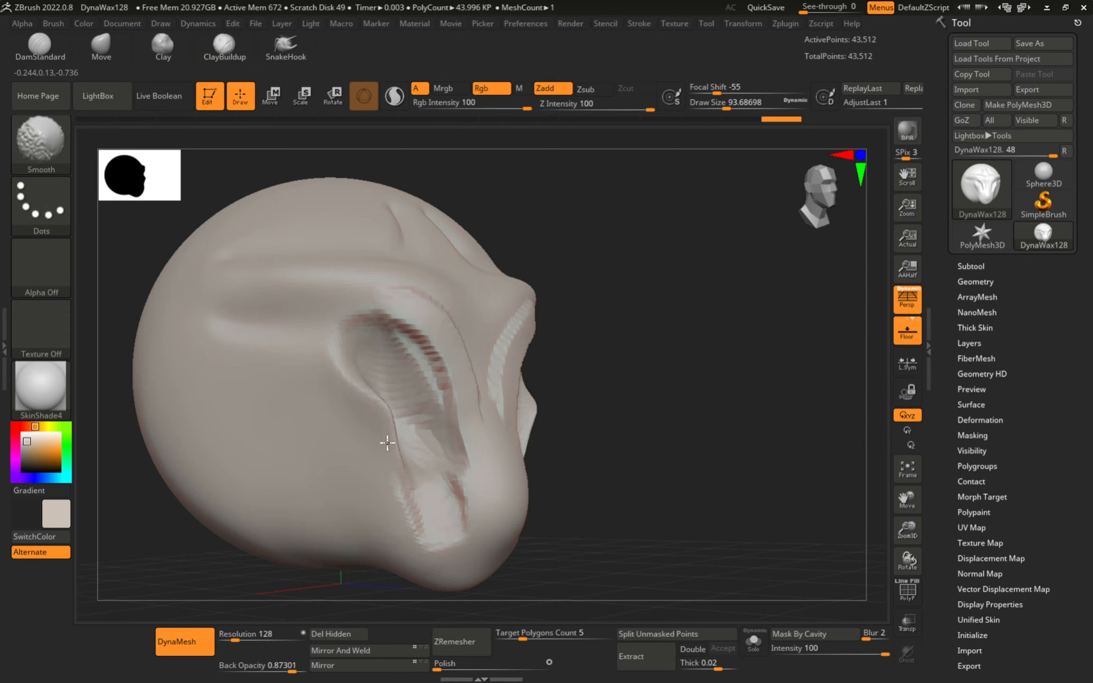
{"action": "left_click_drag", "start_coordinate": [465, 536], "coordinate": [364, 339], "text": "shift"}
{"action": "key", "text": "s"}
{"action": "mouse_move", "coordinate": [325, 378]}
{"action": "left_mouse_down"}
{"action": "mouse_move", "coordinate": [284, 408]}
{"action": "mouse_move", "coordinate": [348, 413]}
{"action": "mouse_move", "coordinate": [378, 452]}
{"action": "mouse_move", "coordinate": [256, 419]}
{"action": "mouse_move", "coordinate": [279, 456]}
{"action": "mouse_move", "coordinate": [242, 515]}
{"action": "mouse_move", "coordinate": [287, 532]}
{"action": "left_mouse_up"}
{"action": "right_click_drag", "start_coordinate": [411, 508], "coordinate": [371, 501], "text": "shift"}
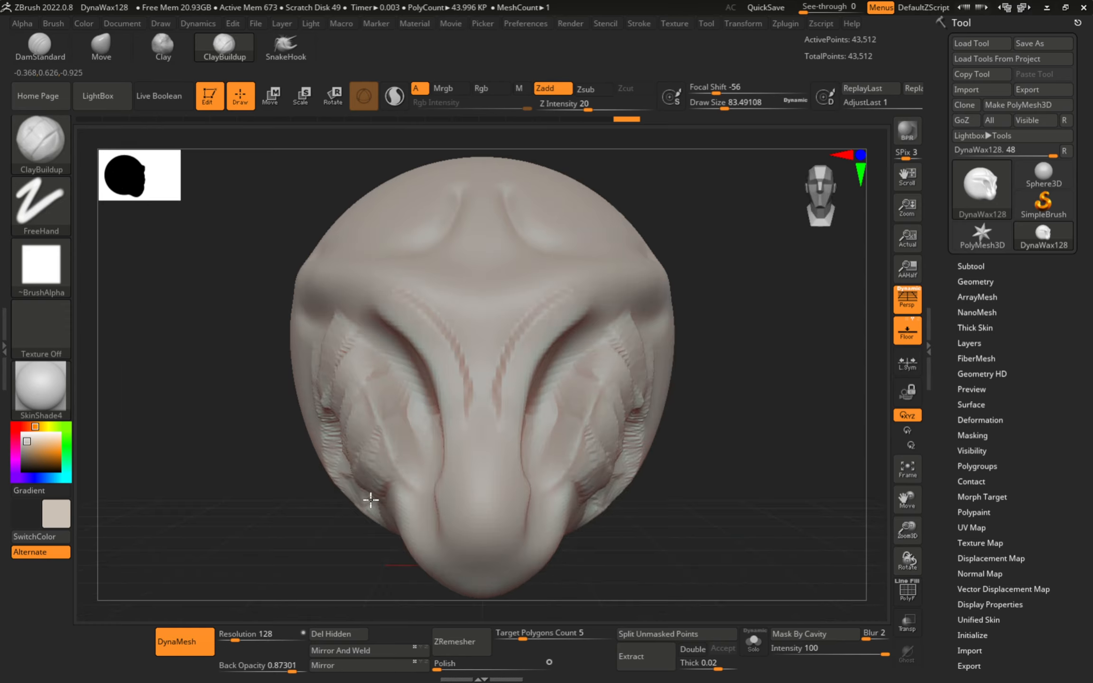
{"action": "key", "text": "s"}
{"action": "left_click_drag", "start_coordinate": [433, 451], "coordinate": [446, 451]}
{"action": "left_click_drag", "start_coordinate": [284, 373], "coordinate": [251, 523], "text": "shift"}
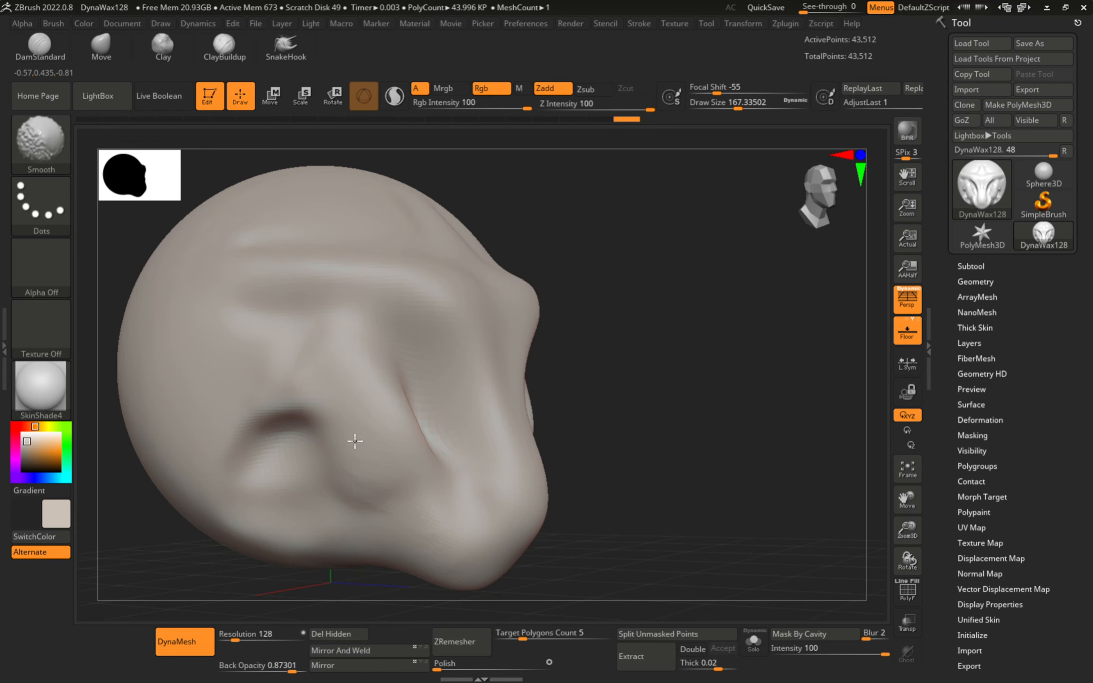
{"action": "left_click", "coordinate": [47, 151]}
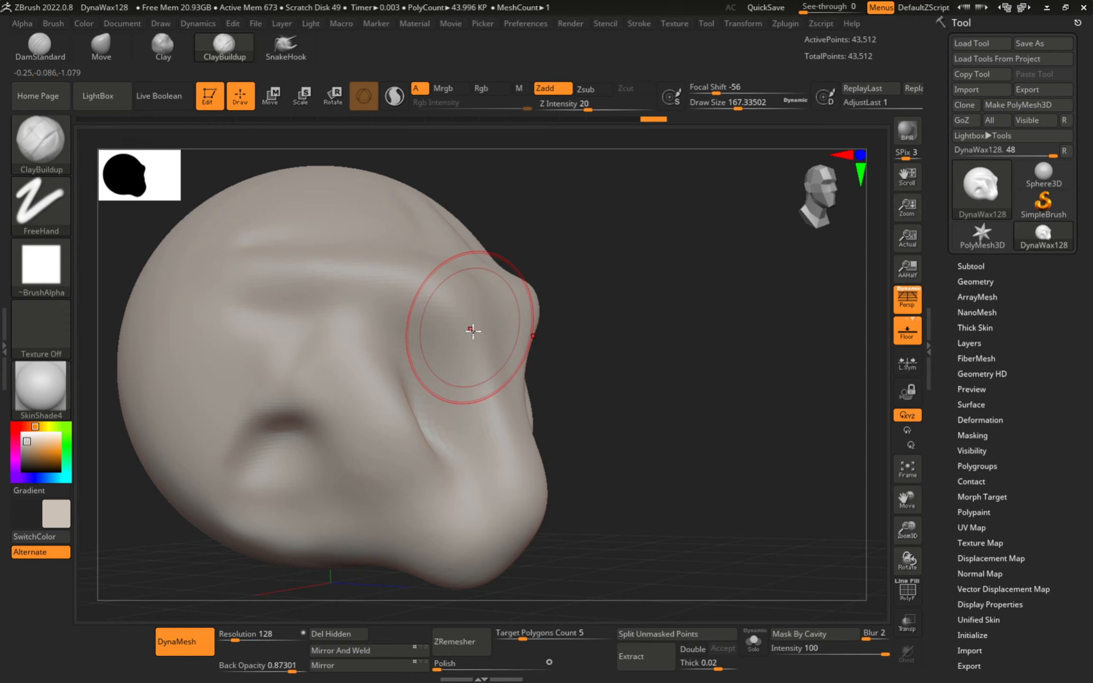
{"action": "mouse_move", "coordinate": [365, 370]}
{"action": "right_mouse_down", "text": "alt"}
{"action": "mouse_move", "coordinate": [339, 393]}
{"action": "mouse_move", "coordinate": [330, 372]}
{"action": "mouse_move", "coordinate": [379, 365]}
{"action": "right_mouse_up", "text": "alt"}
{"action": "key", "text": "s"}
{"action": "left_click_drag", "start_coordinate": [379, 365], "coordinate": [371, 365]}
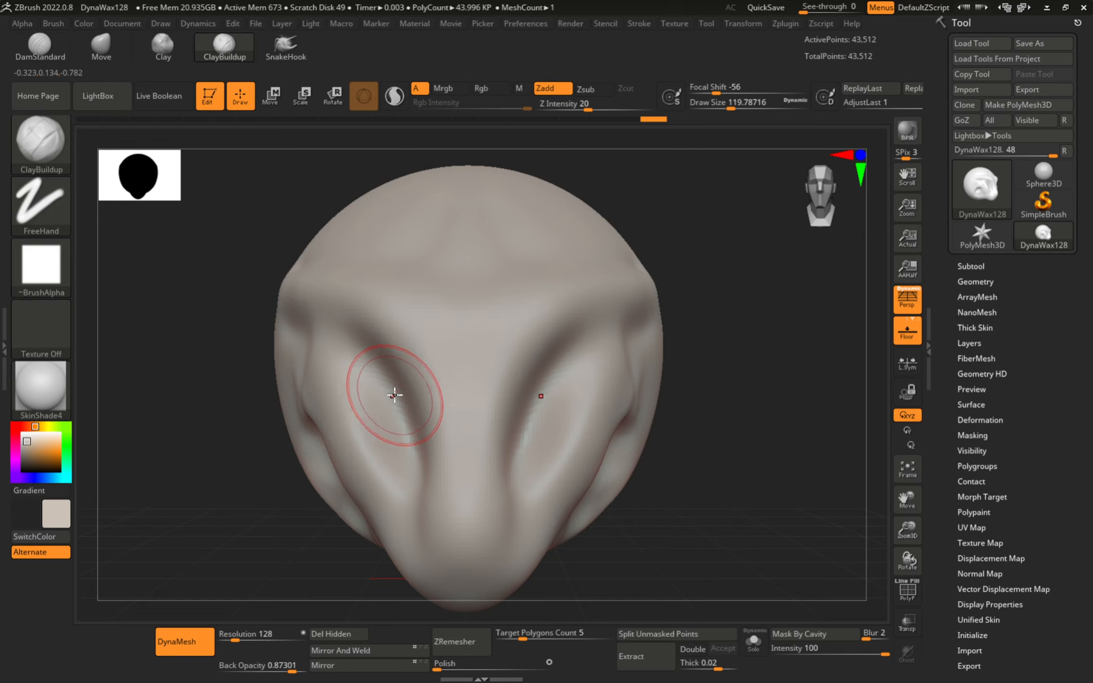
{"action": "key", "text": "s"}
{"action": "left_click_drag", "start_coordinate": [407, 374], "coordinate": [405, 374]}
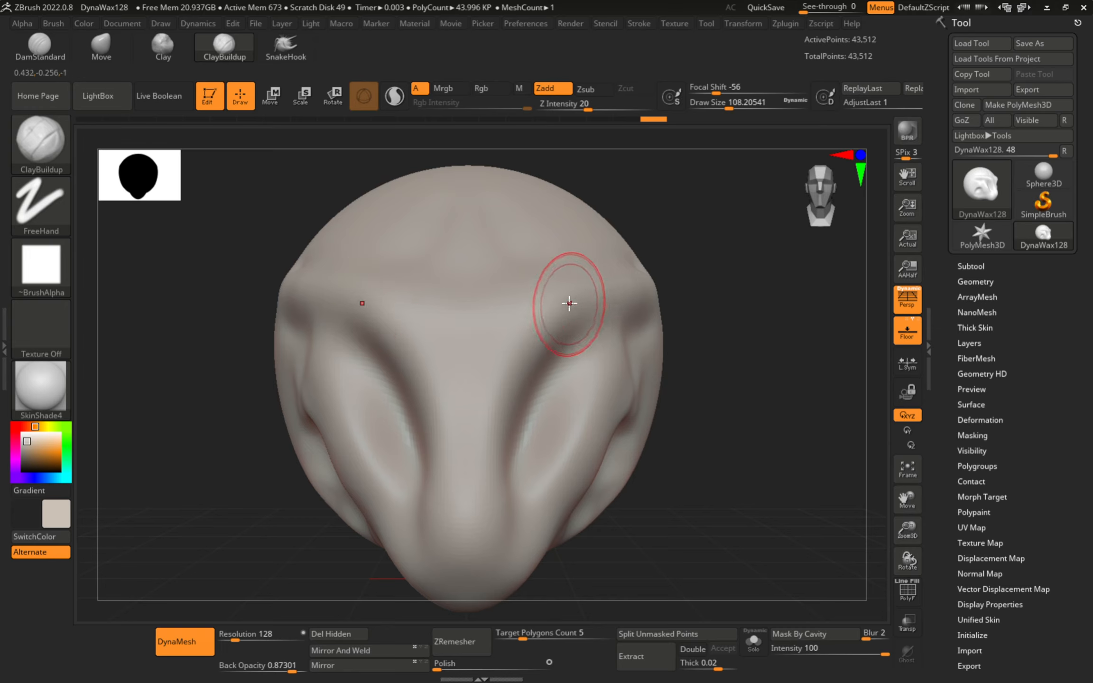
{"action": "mouse_move", "coordinate": [626, 298]}
{"action": "left_mouse_down"}
{"action": "mouse_move", "coordinate": [561, 340]}
{"action": "mouse_move", "coordinate": [587, 352]}
{"action": "left_mouse_up"}
{"action": "key", "text": "ctrl+z"}
{"action": "key", "text": "s"}
{"action": "left_click_drag", "start_coordinate": [385, 323], "coordinate": [375, 323]}
{"action": "mouse_move", "coordinate": [499, 319]}
{"action": "left_mouse_down"}
{"action": "mouse_move", "coordinate": [483, 324]}
{"action": "mouse_move", "coordinate": [610, 292]}
{"action": "left_mouse_up"}
{"action": "mouse_move", "coordinate": [527, 347]}
{"action": "left_mouse_down"}
{"action": "mouse_move", "coordinate": [504, 356]}
{"action": "mouse_move", "coordinate": [559, 338]}
{"action": "left_mouse_up"}
{"action": "key", "text": "ctrl+z"}
{"action": "key", "text": "ctrl+z"}
{"action": "key", "text": "ctrl+z"}
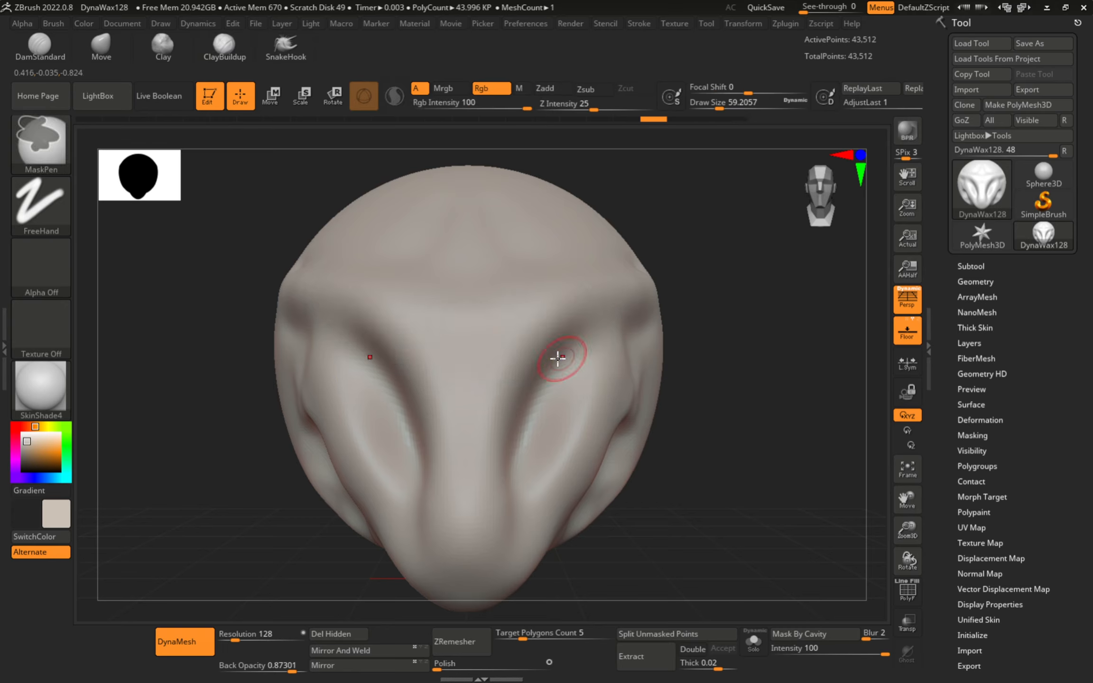
{"action": "left_click_drag", "start_coordinate": [518, 313], "coordinate": [627, 295]}
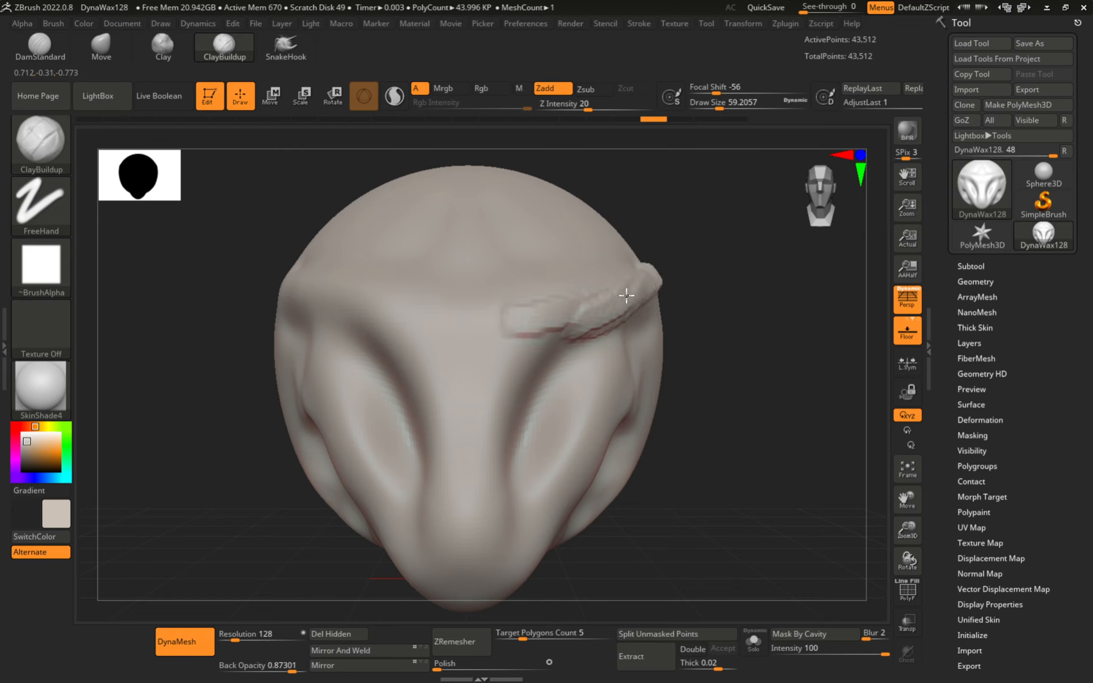
{"action": "mouse_move", "coordinate": [492, 309]}
{"action": "left_mouse_down"}
{"action": "mouse_move", "coordinate": [542, 341]}
{"action": "mouse_move", "coordinate": [492, 439]}
{"action": "left_mouse_up"}
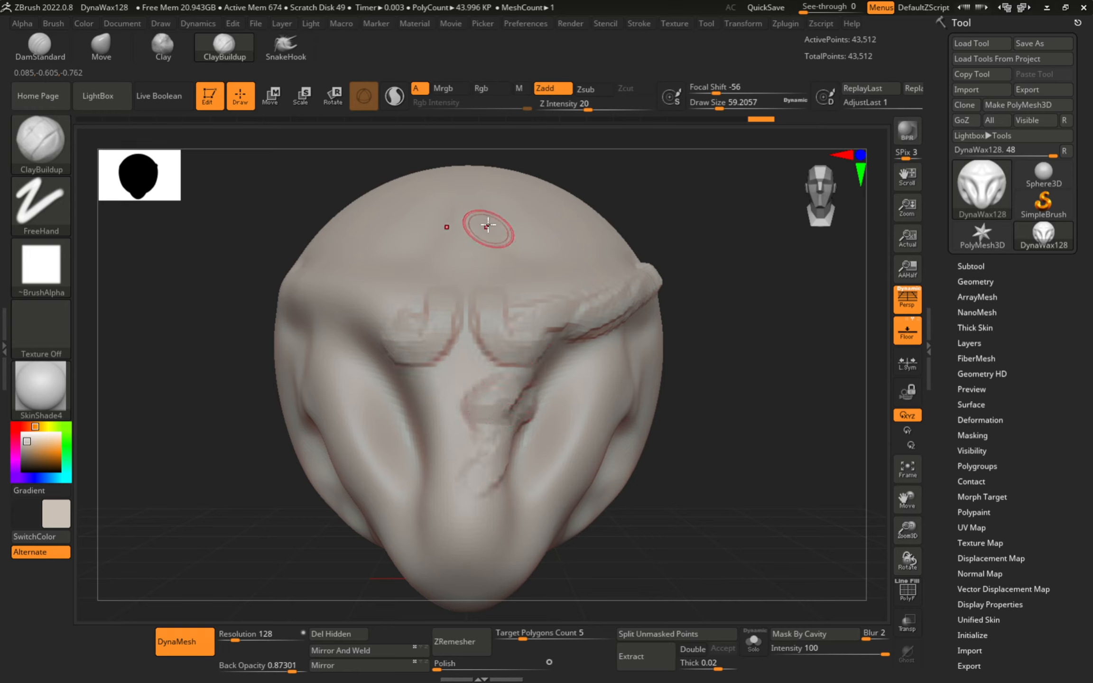
{"action": "key", "text": "ctrl+z"}
{"action": "key", "text": "ctrl+z"}
{"action": "key", "text": "ctrl+z"}
{"action": "key", "text": "ctrl+z"}
{"action": "key", "text": "ctrl+z"}
{"action": "key", "text": "ctrl+z"}
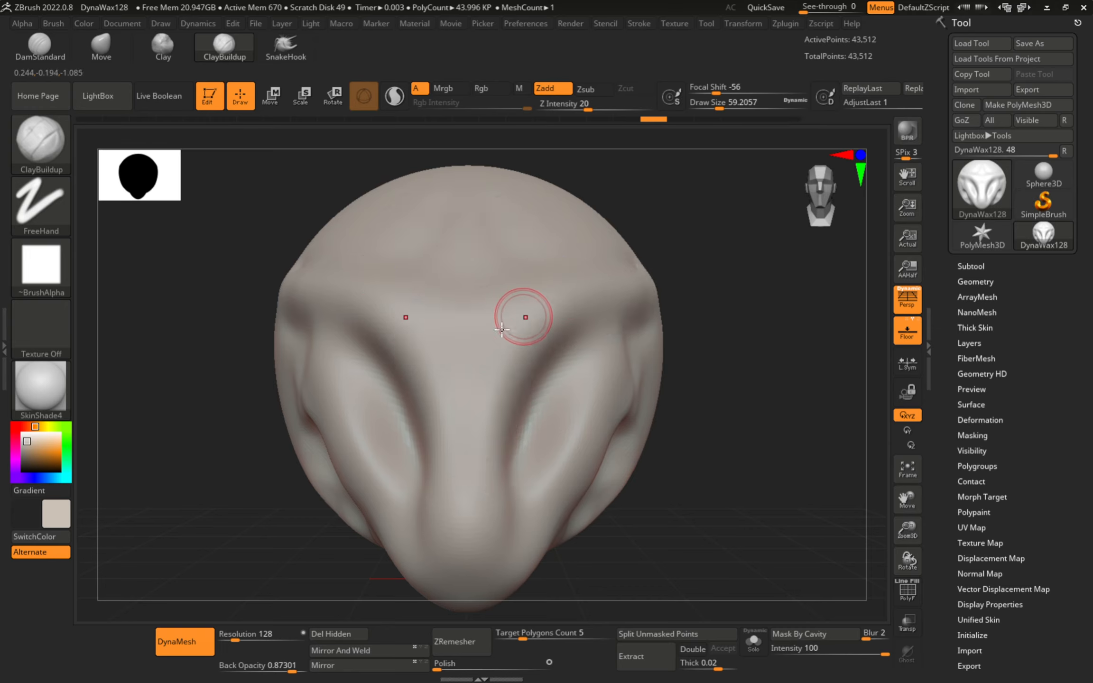
{"action": "key", "text": "s"}
{"action": "left_click_drag", "start_coordinate": [483, 393], "coordinate": [495, 393]}
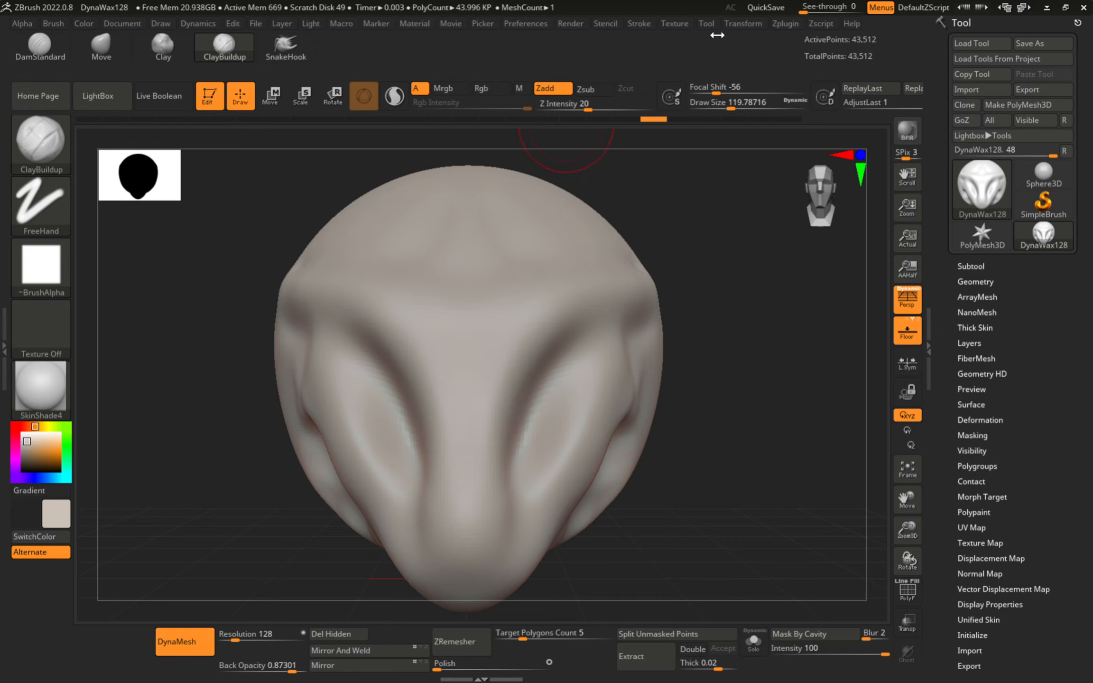
- Sculpt mirrored clay marks on the face and ridges along the head's side
{"action": "left_click", "coordinate": [749, 26]}
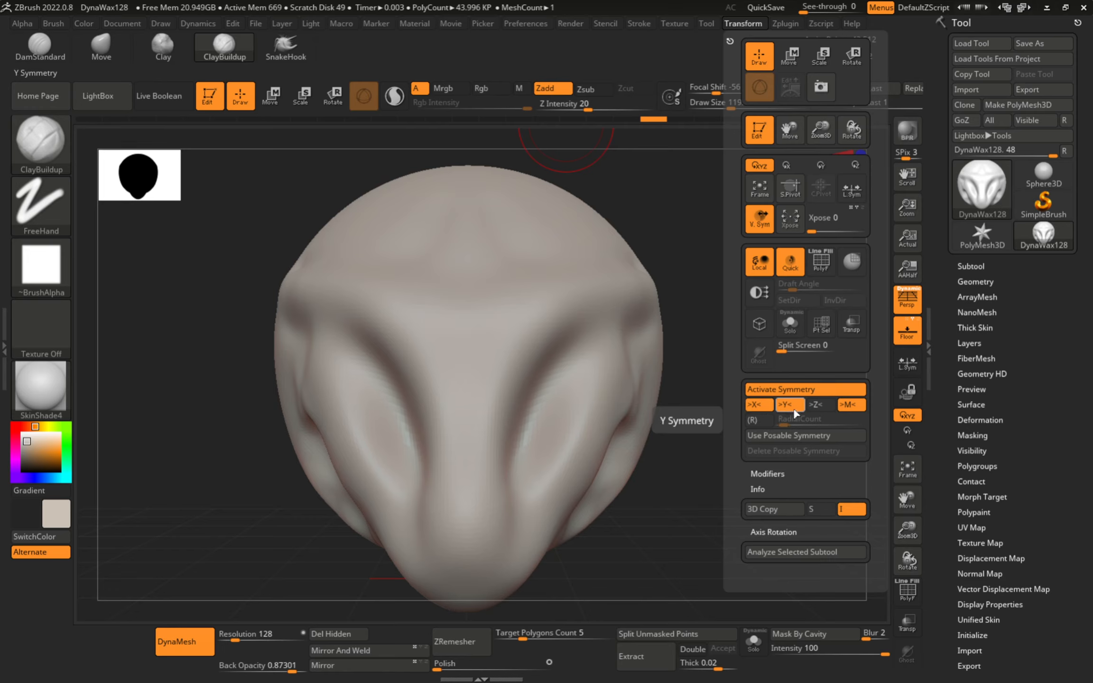
{"action": "left_click_drag", "start_coordinate": [560, 429], "coordinate": [570, 468]}
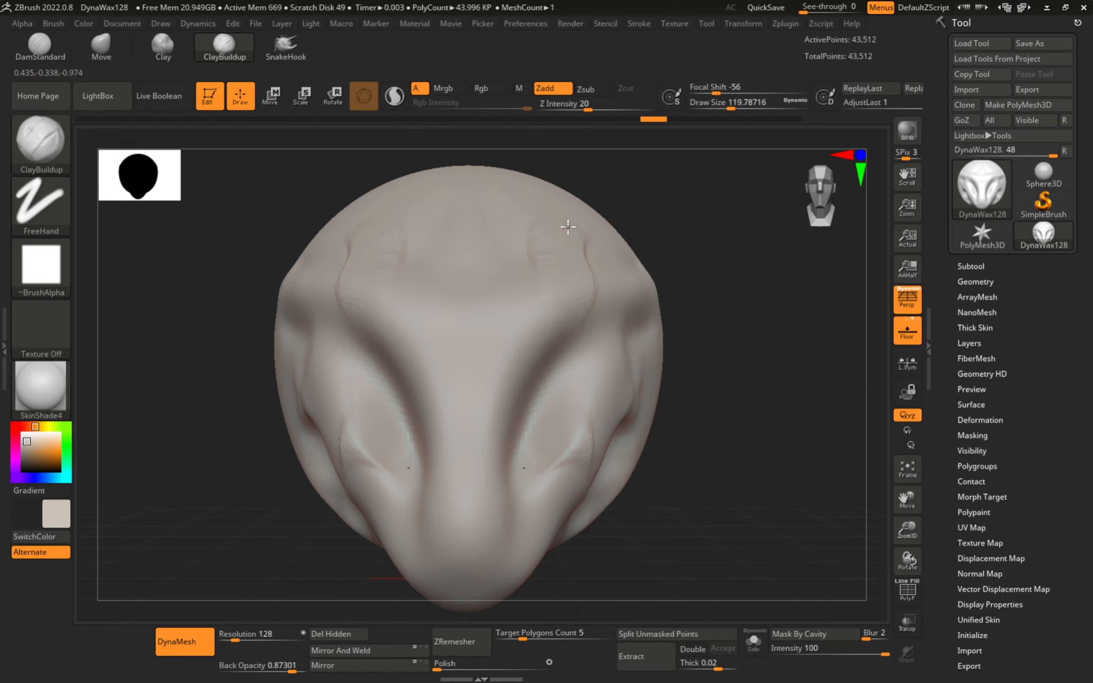
{"action": "left_click_drag", "start_coordinate": [612, 404], "coordinate": [617, 515]}
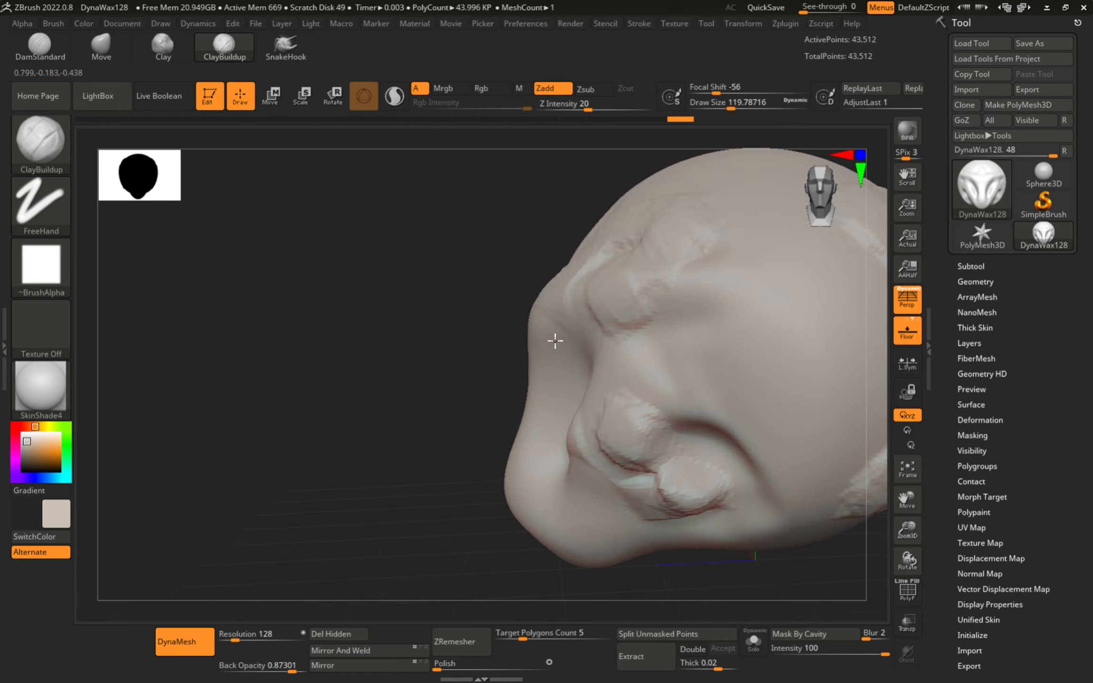
{"action": "mouse_move", "coordinate": [674, 323]}
{"action": "left_mouse_down"}
{"action": "mouse_move", "coordinate": [756, 293]}
{"action": "mouse_move", "coordinate": [677, 354]}
{"action": "left_mouse_up"}
{"action": "mouse_move", "coordinate": [677, 354]}
{"action": "right_mouse_down"}
{"action": "mouse_move", "coordinate": [710, 287]}
{"action": "mouse_move", "coordinate": [598, 342]}
{"action": "right_mouse_up"}
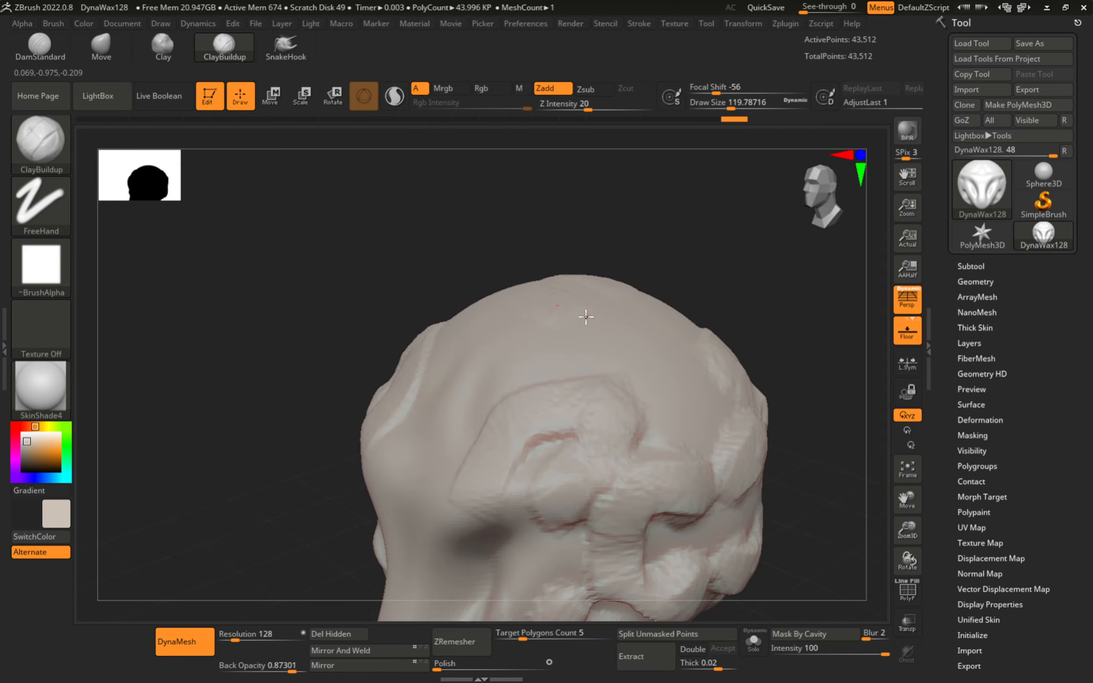
{"action": "right_click_drag", "start_coordinate": [640, 417], "coordinate": [630, 335], "text": "alt"}
{"action": "right_click_drag", "start_coordinate": [629, 336], "coordinate": [654, 170]}
- Enable radial symmetry with RadialCount 8 and set its axis in Transform
{"action": "left_click", "coordinate": [750, 25]}
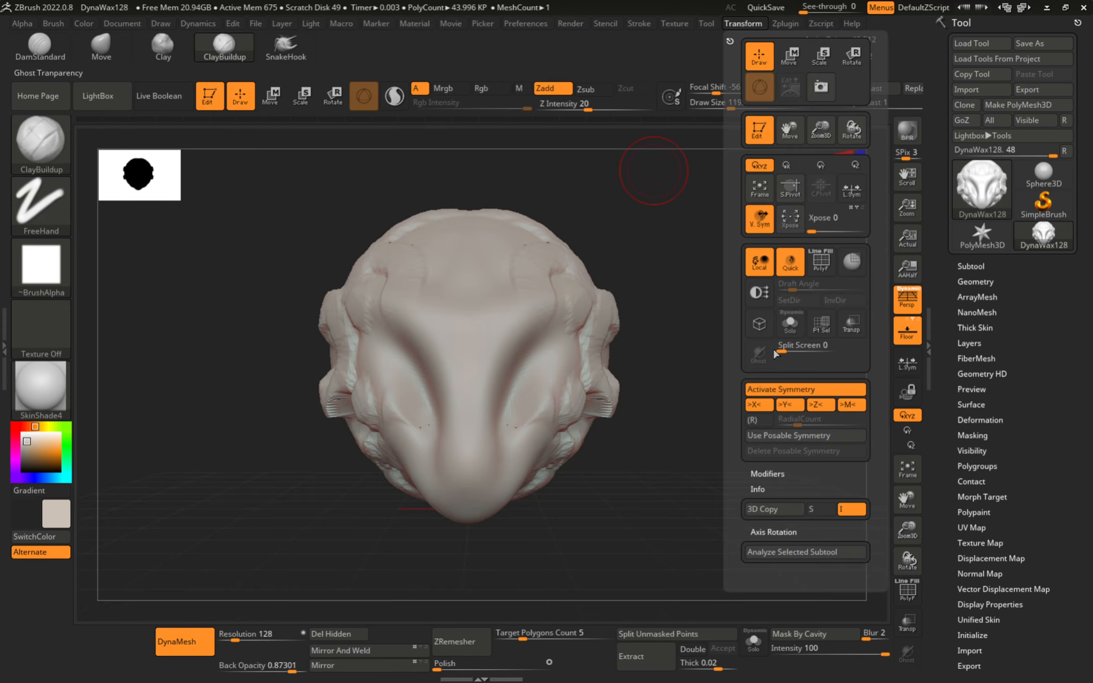
{"action": "left_click", "coordinate": [759, 420]}
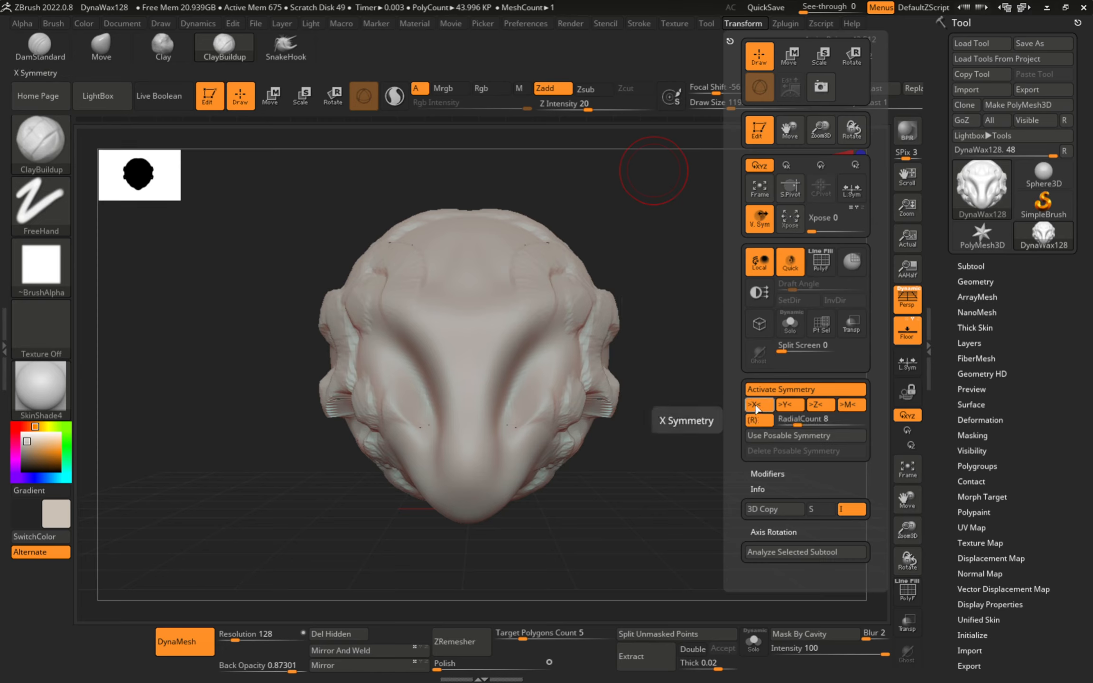
{"action": "left_click", "coordinate": [819, 405]}
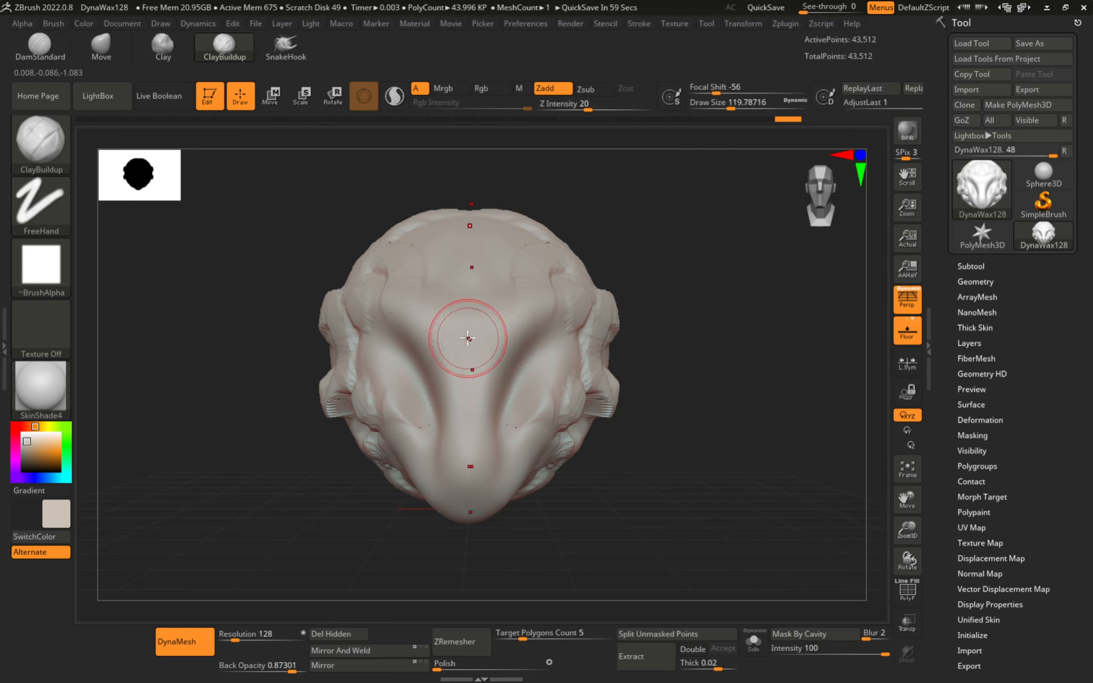
- Add radially mirrored ClayBuildup strips down the head's centre, making it a lumpy multi-lobed blob
{"action": "left_click_drag", "start_coordinate": [468, 338], "coordinate": [465, 292]}
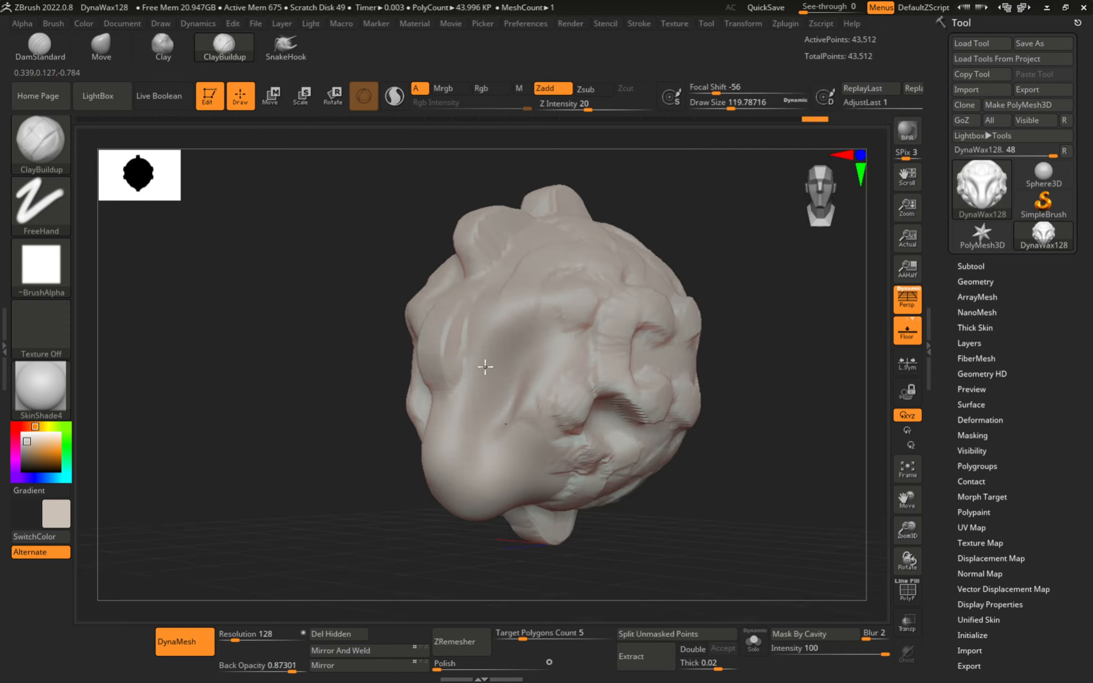
{"action": "right_click_drag", "start_coordinate": [488, 366], "coordinate": [520, 358]}
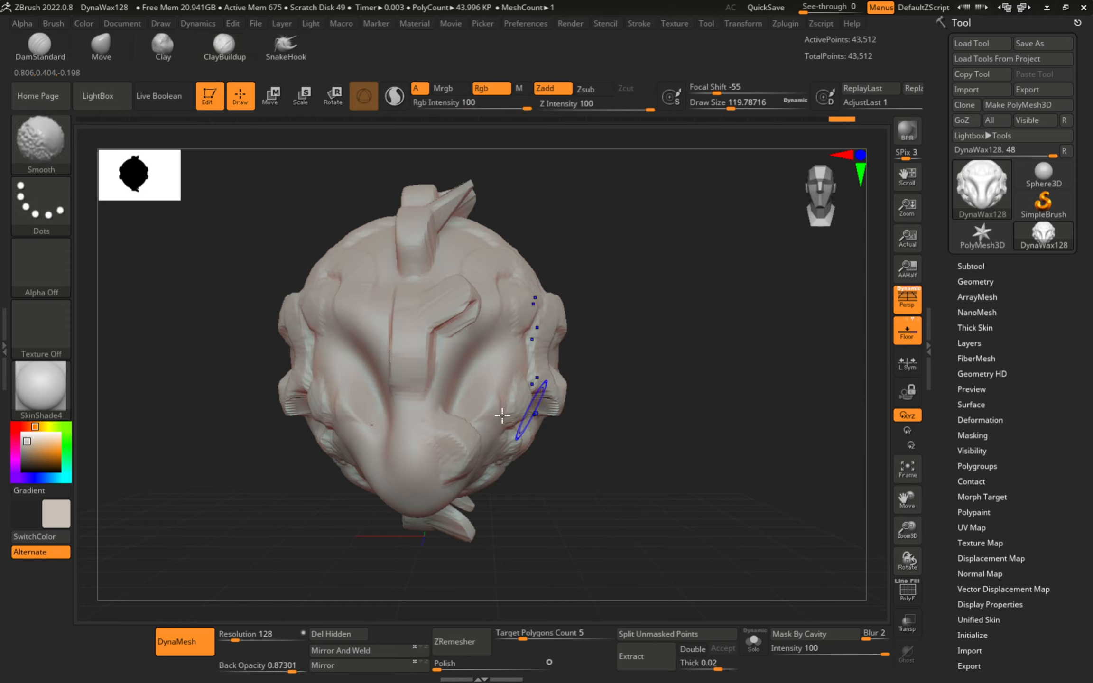
{"action": "left_click_drag", "start_coordinate": [400, 442], "coordinate": [403, 340]}
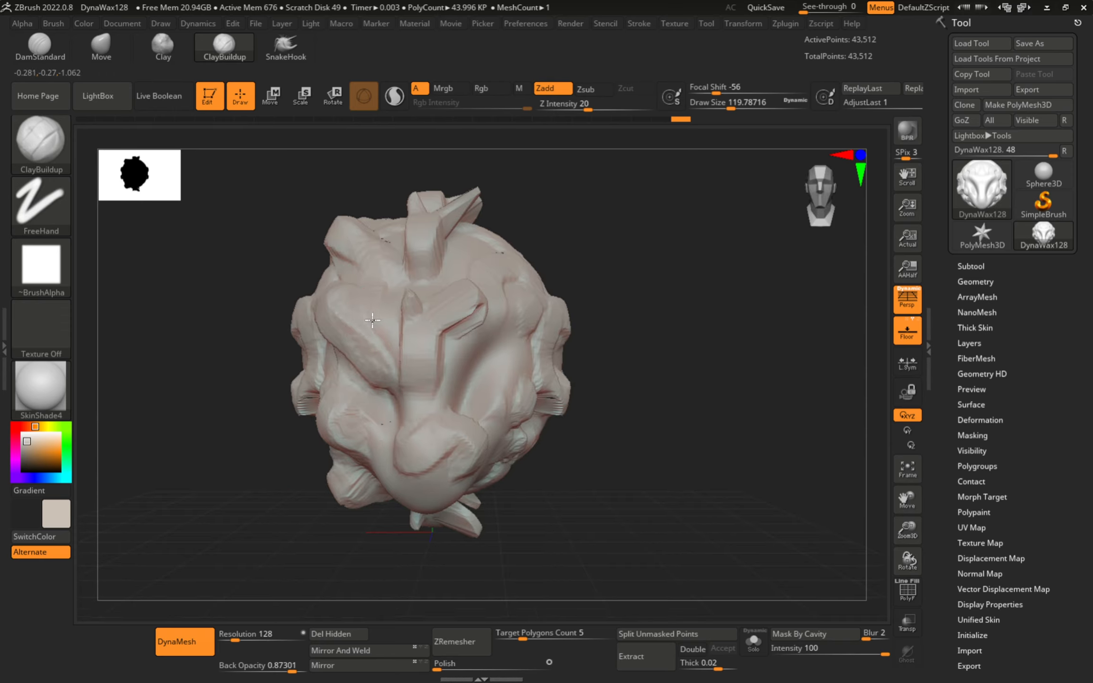
- Undo five times with Ctrl+Z, removing the radial clay, snout and face from the sphere
{"action": "right_click_drag", "start_coordinate": [372, 320], "coordinate": [330, 342], "text": "alt"}
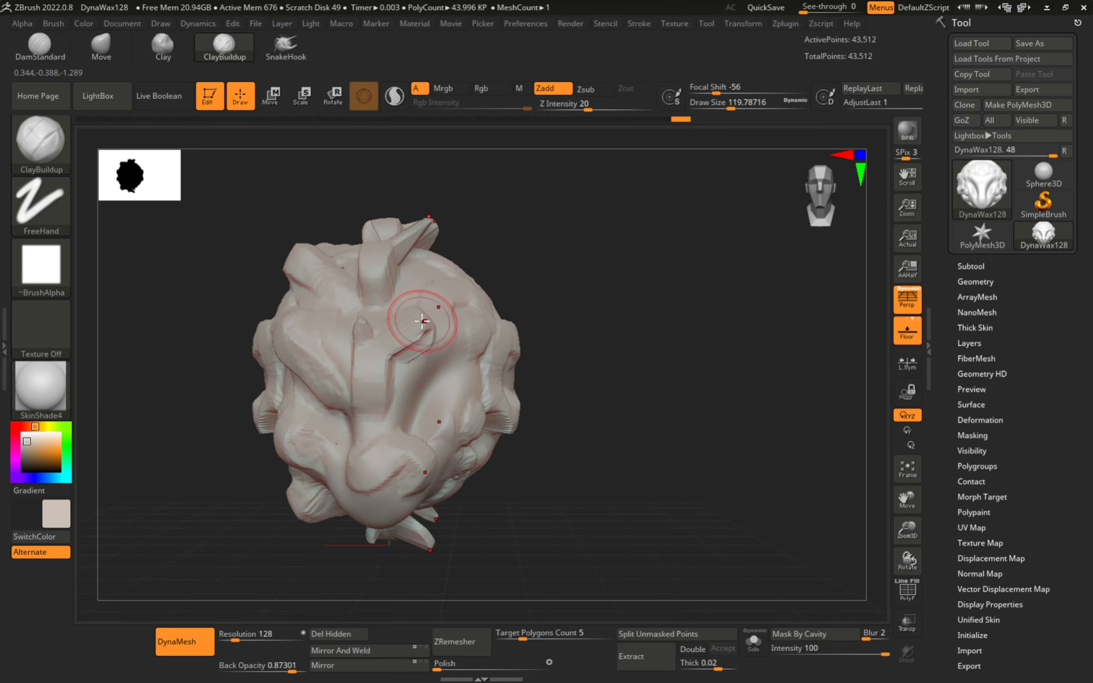
{"action": "key", "text": "ctrl"}
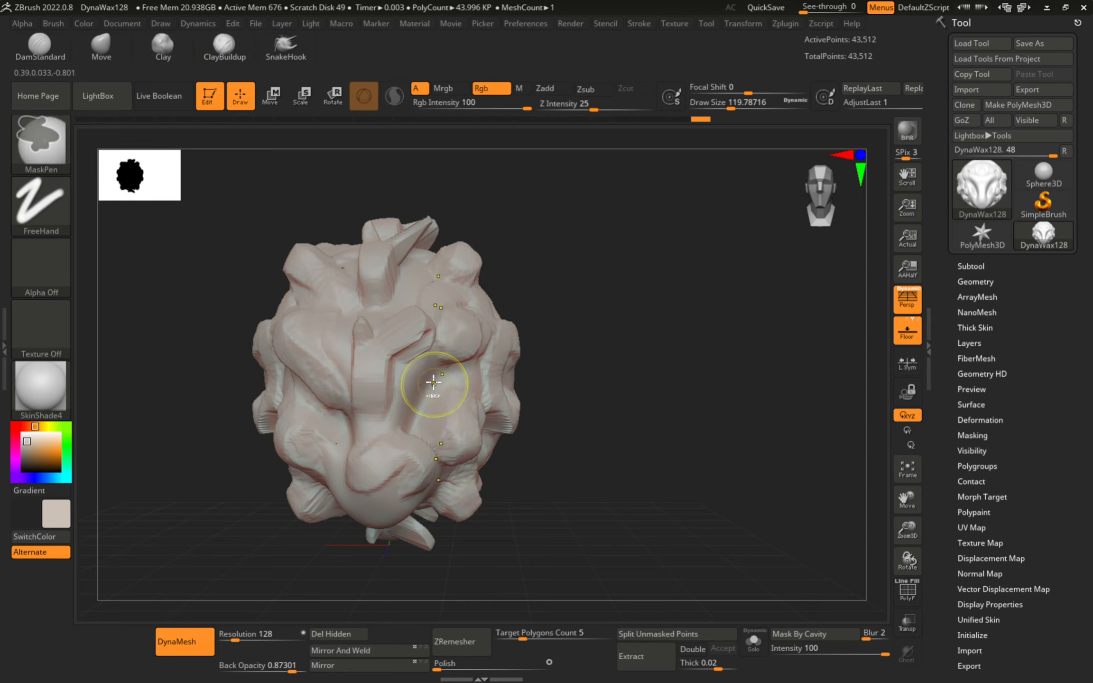
{"action": "key", "text": "ctrl+z"}
{"action": "key", "text": "ctrl+z"}
{"action": "key", "text": "ctrl+z"}
{"action": "key", "text": "ctrl+z"}
{"action": "key", "text": "ctrl+z"}
{"action": "key", "text": "ctrl+z"}
{"action": "key", "text": "ctrl+z"}
{"action": "key", "text": "ctrl+z"}
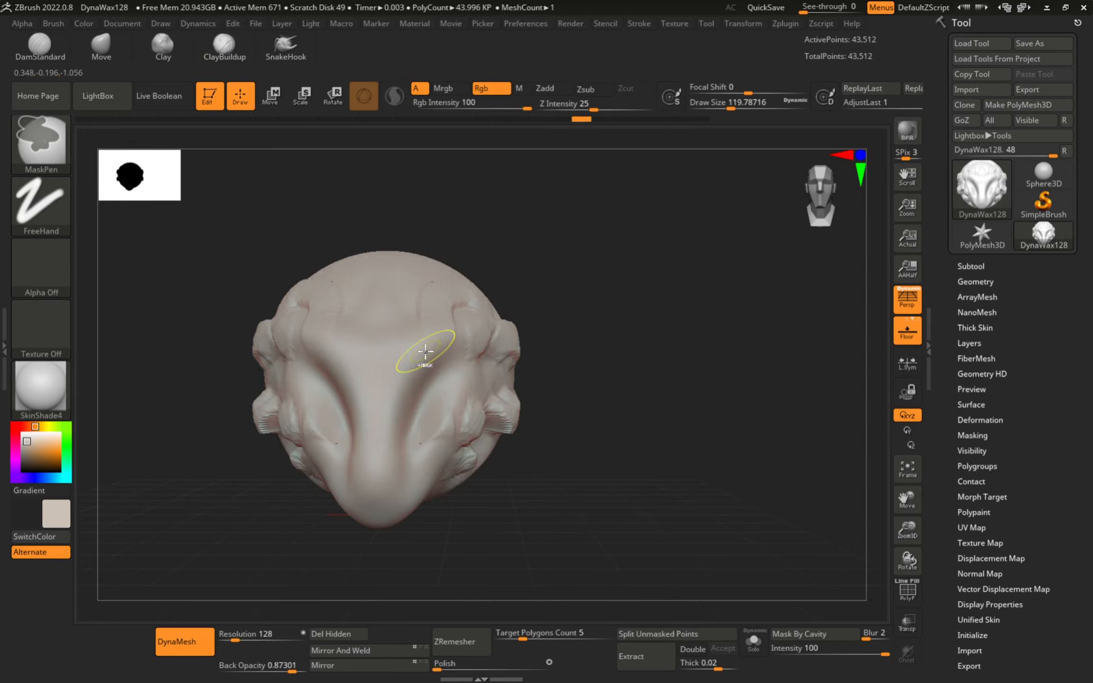
{"action": "key", "text": "ctrl+z"}
{"action": "key", "text": "ctrl+z"}
{"action": "key", "text": "ctrl+z"}
{"action": "key", "text": "ctrl+z"}
{"action": "key", "text": "ctrl+z"}
{"action": "key", "text": "ctrl+z"}
{"action": "key", "text": "ctrl+z"}
{"action": "key", "text": "ctrl+z"}
{"action": "key", "text": "ctrl+z"}
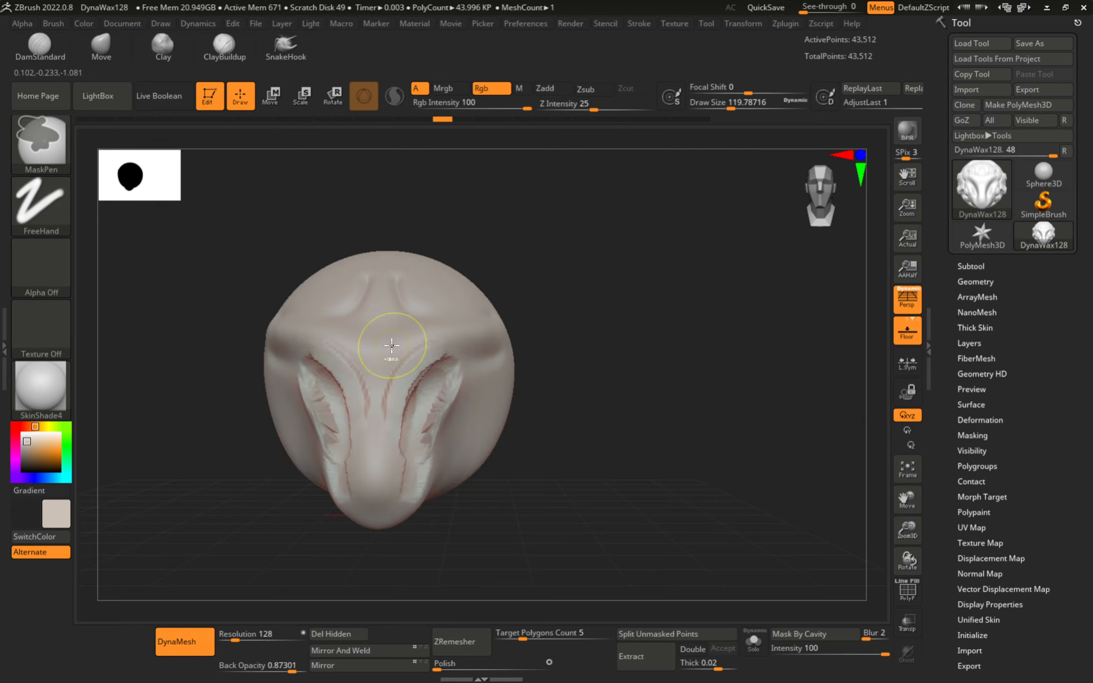
{"action": "key", "text": "ctrl+z"}
{"action": "key", "text": "ctrl+z"}
{"action": "key", "text": "ctrl+z"}
{"action": "key", "text": "ctrl+z"}
{"action": "key", "text": "ctrl+z"}
{"action": "key", "text": "ctrl+z"}
{"action": "key", "text": "ctrl+z"}
{"action": "key", "text": "ctrl+z"}
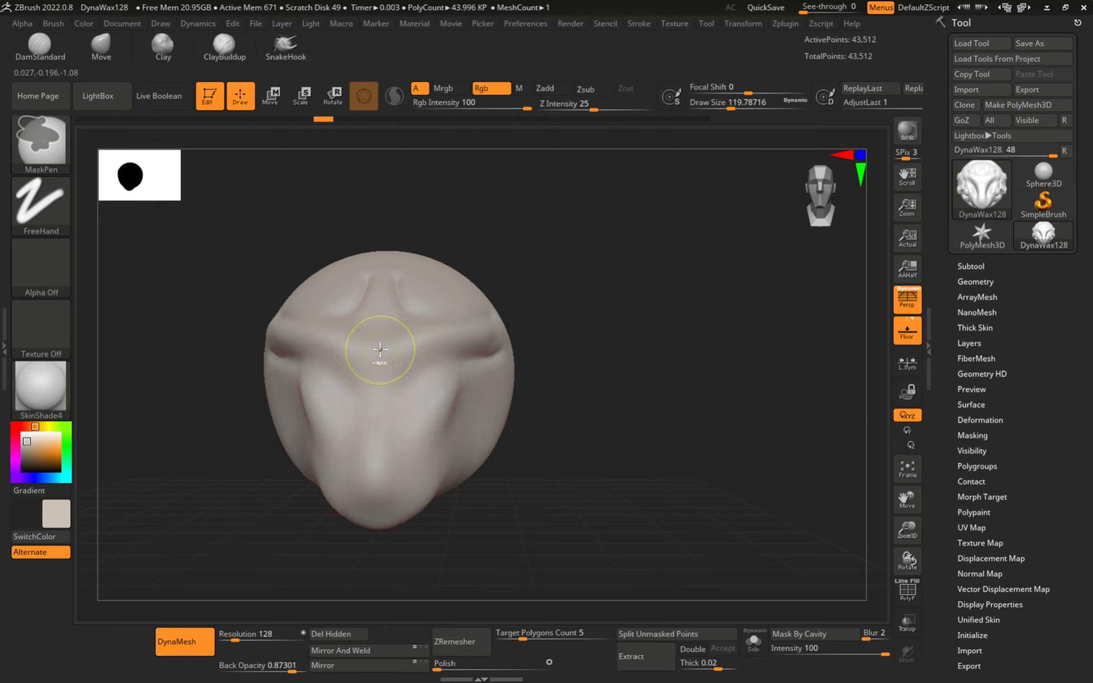
{"action": "key", "text": "ctrl+z"}
{"action": "key", "text": "ctrl+z"}
{"action": "key", "text": "ctrl+z"}
{"action": "key", "text": "ctrl+z"}
{"action": "key", "text": "ctrl+z"}
{"action": "key", "text": "ctrl+z"}
{"action": "key", "text": "ctrl+z"}
{"action": "key", "text": "ctrl+z"}
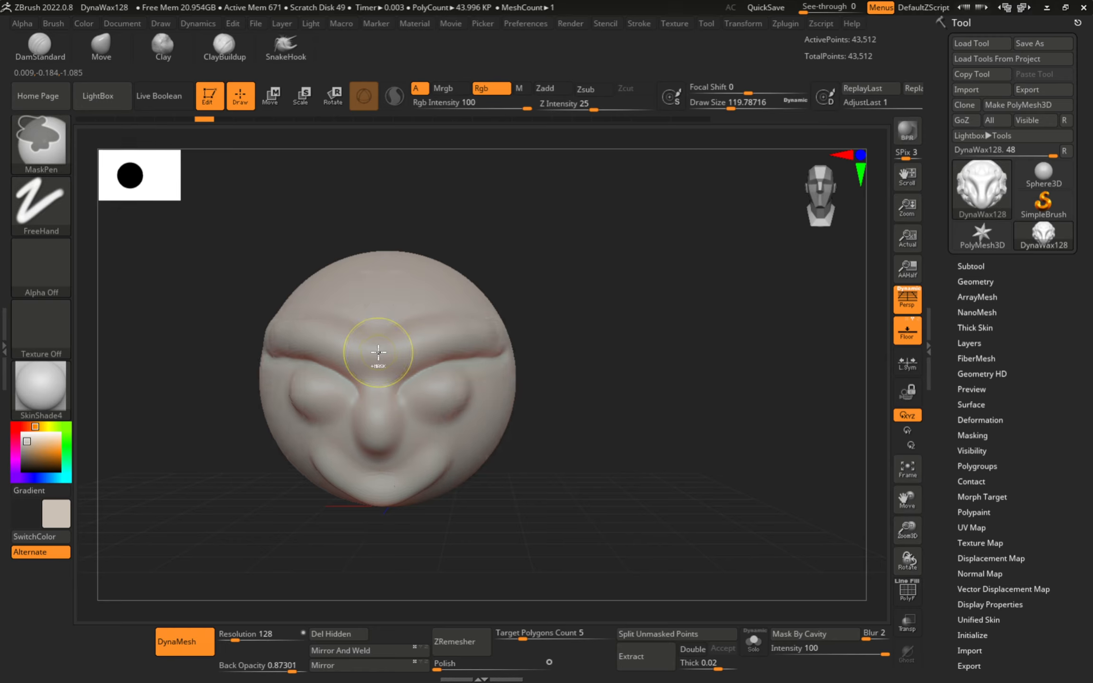
{"action": "key", "text": "ctrl+z"}
{"action": "key", "text": "ctrl+z"}
{"action": "key", "text": "ctrl+z"}
{"action": "key", "text": "ctrl+z"}
{"action": "key", "text": "ctrl+z"}
{"action": "key", "text": "ctrl+z"}
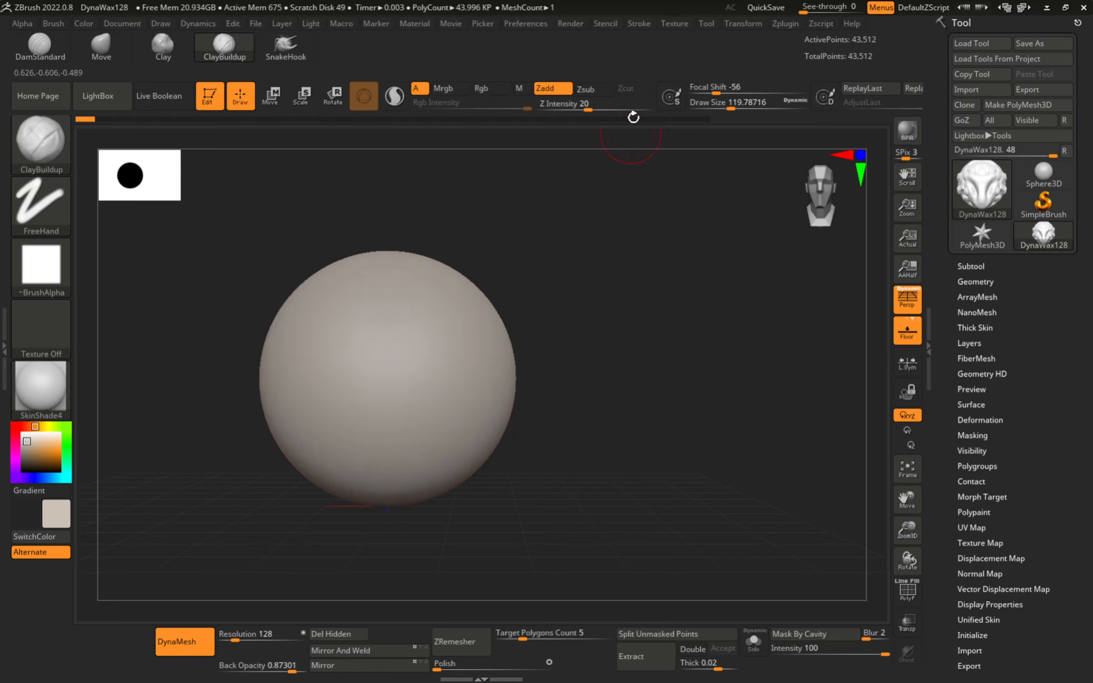
- Enable >Y< radial symmetry, add a first clay stroke, and accept the undo-history warning
{"action": "left_click", "coordinate": [731, 27]}
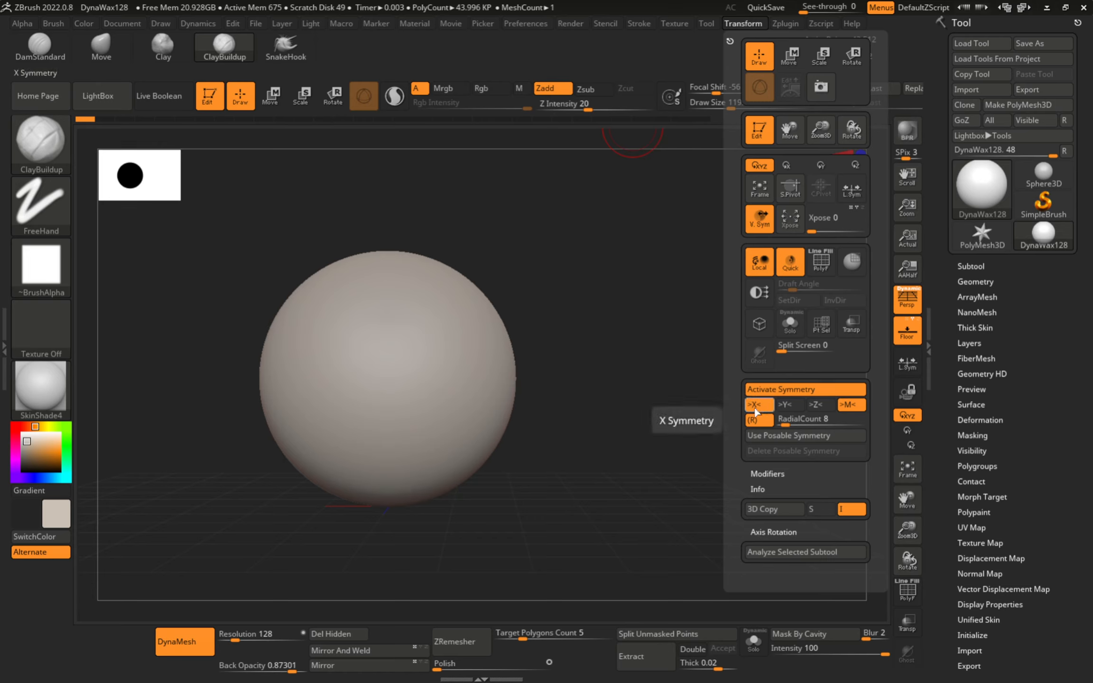
{"action": "left_click", "coordinate": [784, 407]}
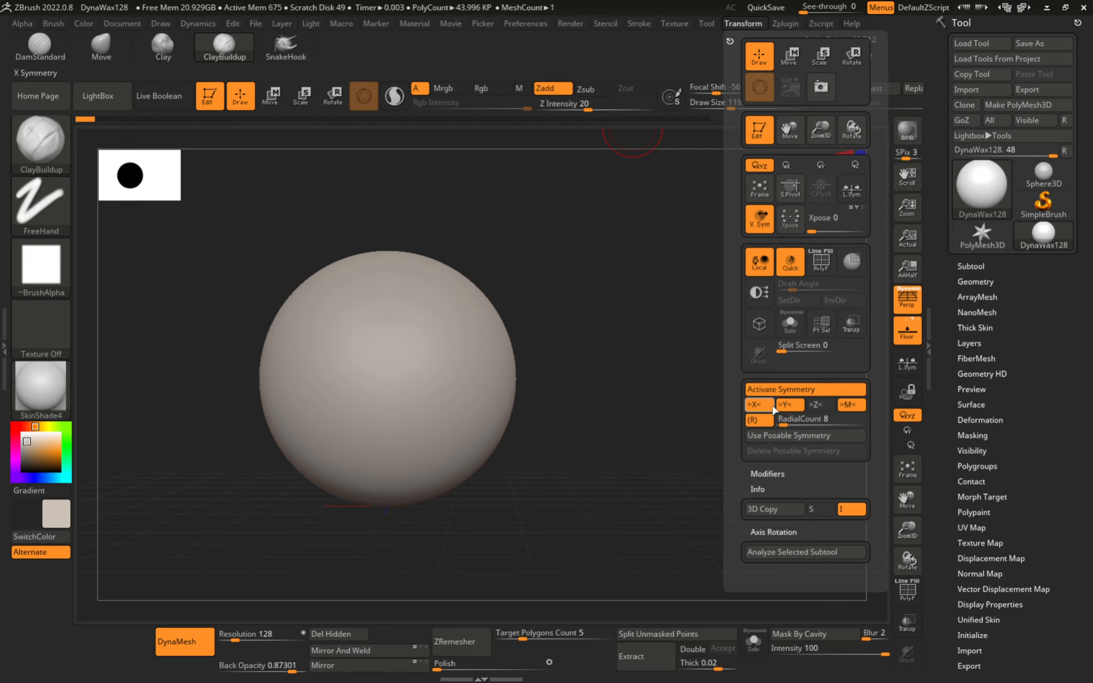
{"action": "left_click_drag", "start_coordinate": [305, 327], "coordinate": [394, 380]}
{"action": "left_click", "coordinate": [356, 436]}
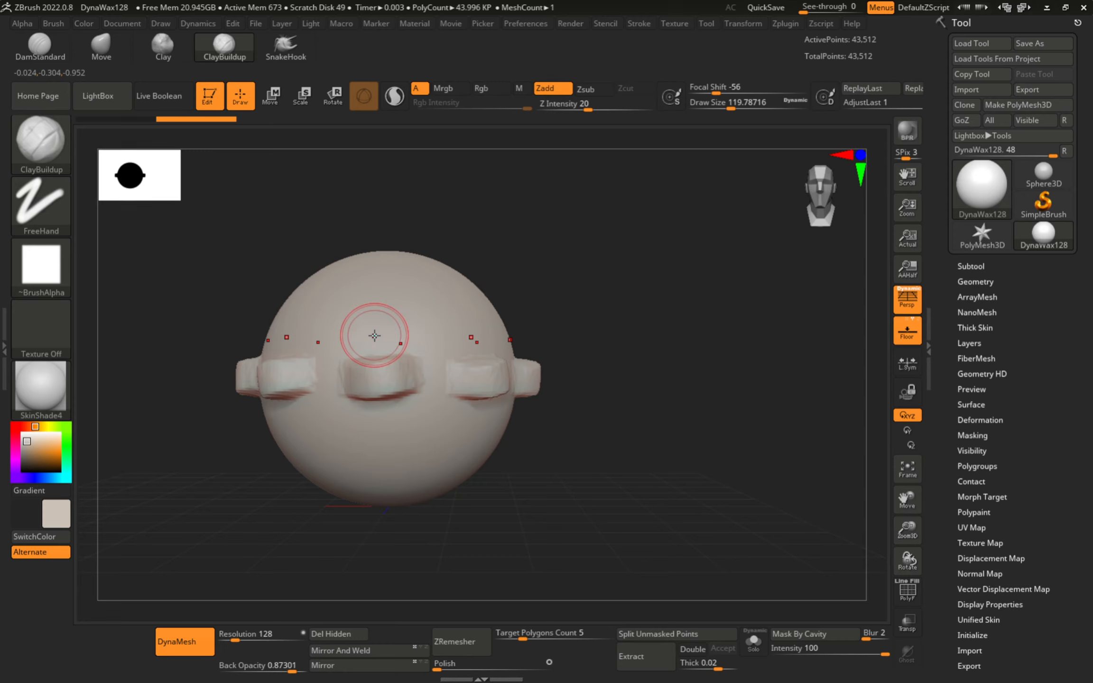
- Paint upper, middle and lower rings of radially repeated clay bumps around the sphere
{"action": "mouse_move", "coordinate": [373, 337]}
{"action": "right_mouse_down", "text": "alt"}
{"action": "mouse_move", "coordinate": [471, 386]}
{"action": "mouse_move", "coordinate": [460, 375]}
{"action": "right_mouse_up", "text": "alt"}
{"action": "right_click_drag", "start_coordinate": [460, 375], "coordinate": [457, 449]}
{"action": "mouse_move", "coordinate": [457, 352]}
{"action": "left_mouse_down"}
{"action": "mouse_move", "coordinate": [476, 356]}
{"action": "mouse_move", "coordinate": [467, 359]}
{"action": "left_mouse_up"}
{"action": "mouse_move", "coordinate": [490, 312]}
{"action": "left_mouse_down"}
{"action": "mouse_move", "coordinate": [459, 310]}
{"action": "mouse_move", "coordinate": [477, 316]}
{"action": "left_mouse_up"}
{"action": "right_click_drag", "start_coordinate": [446, 494], "coordinate": [458, 434]}
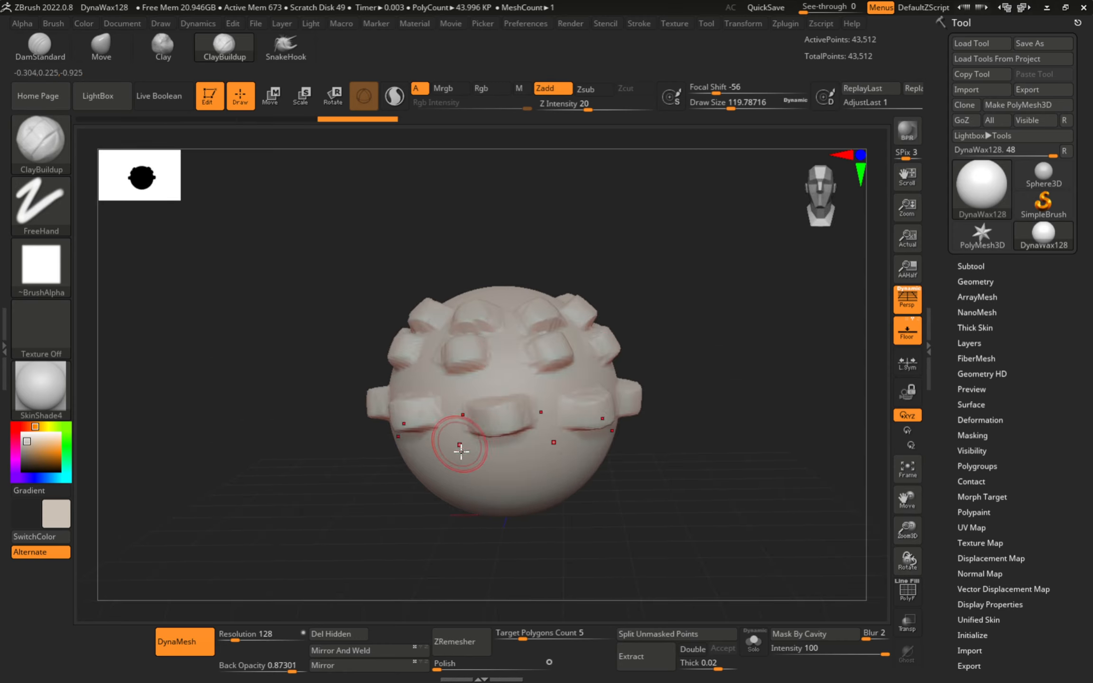
{"action": "mouse_move", "coordinate": [461, 449]}
{"action": "left_mouse_down"}
{"action": "mouse_move", "coordinate": [442, 459]}
{"action": "mouse_move", "coordinate": [456, 456]}
{"action": "left_mouse_up"}
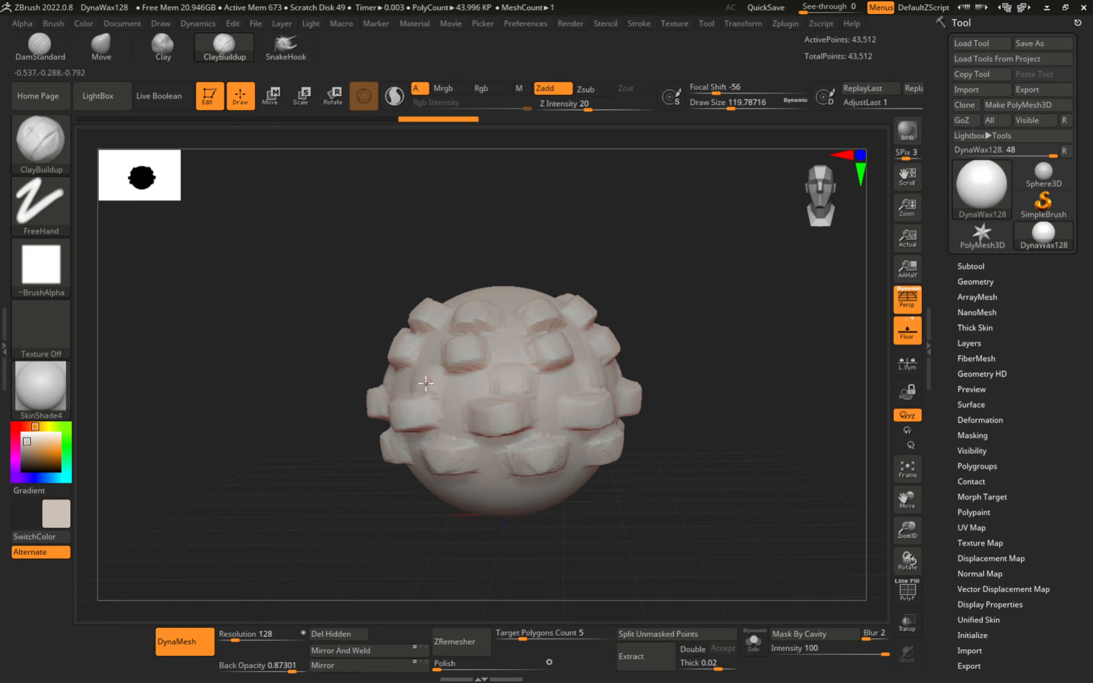
{"action": "mouse_move", "coordinate": [426, 384]}
{"action": "left_mouse_down"}
{"action": "mouse_move", "coordinate": [400, 388]}
{"action": "mouse_move", "coordinate": [457, 422]}
{"action": "mouse_move", "coordinate": [546, 444]}
{"action": "mouse_move", "coordinate": [476, 464]}
{"action": "mouse_move", "coordinate": [457, 496]}
{"action": "left_mouse_up"}
{"action": "mouse_move", "coordinate": [588, 415]}
{"action": "left_mouse_down"}
{"action": "mouse_move", "coordinate": [496, 363]}
{"action": "mouse_move", "coordinate": [470, 400]}
{"action": "left_mouse_up"}
- Undo the clay bumps, then select the Move brush enlarged to cover most of the sphere
{"action": "key", "text": "ctrl+z"}
{"action": "key", "text": "ctrl+z"}
{"action": "key", "text": "ctrl+z"}
{"action": "key", "text": "ctrl+z"}
{"action": "key", "text": "ctrl+z"}
{"action": "key", "text": "ctrl+z"}
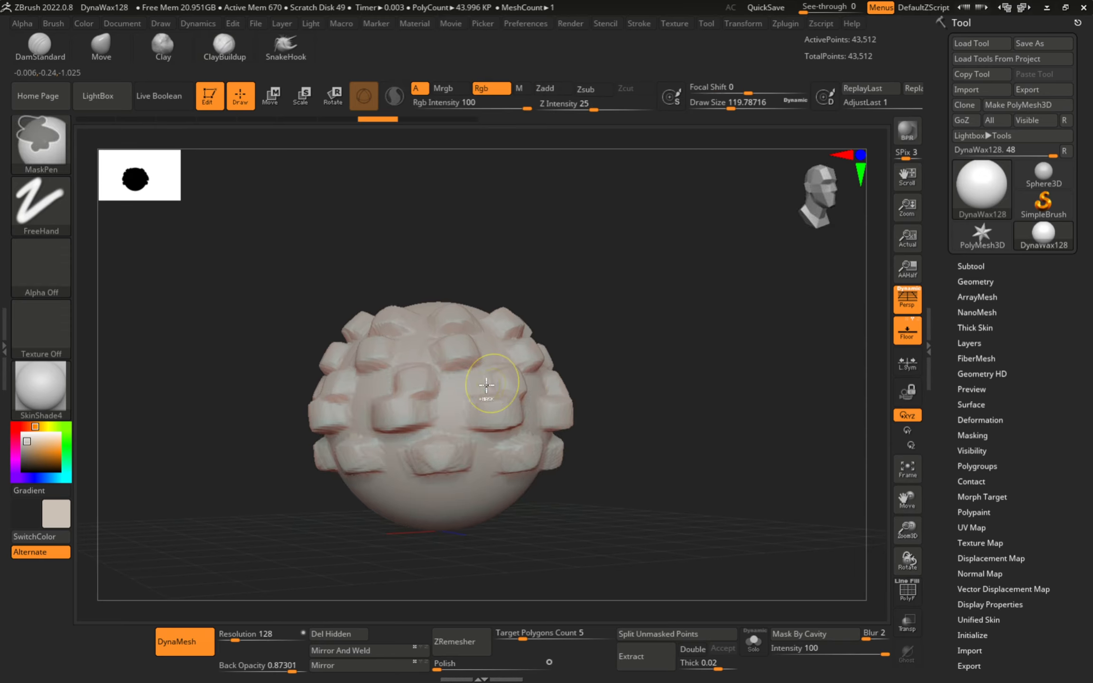
{"action": "key", "text": "ctrl+z"}
{"action": "key", "text": "ctrl+z"}
{"action": "key", "text": "ctrl+z"}
{"action": "key", "text": "ctrl+z"}
{"action": "key", "text": "ctrl+z"}
{"action": "key", "text": "ctrl+z"}
{"action": "key", "text": "ctrl+z"}
{"action": "key", "text": "ctrl+z"}
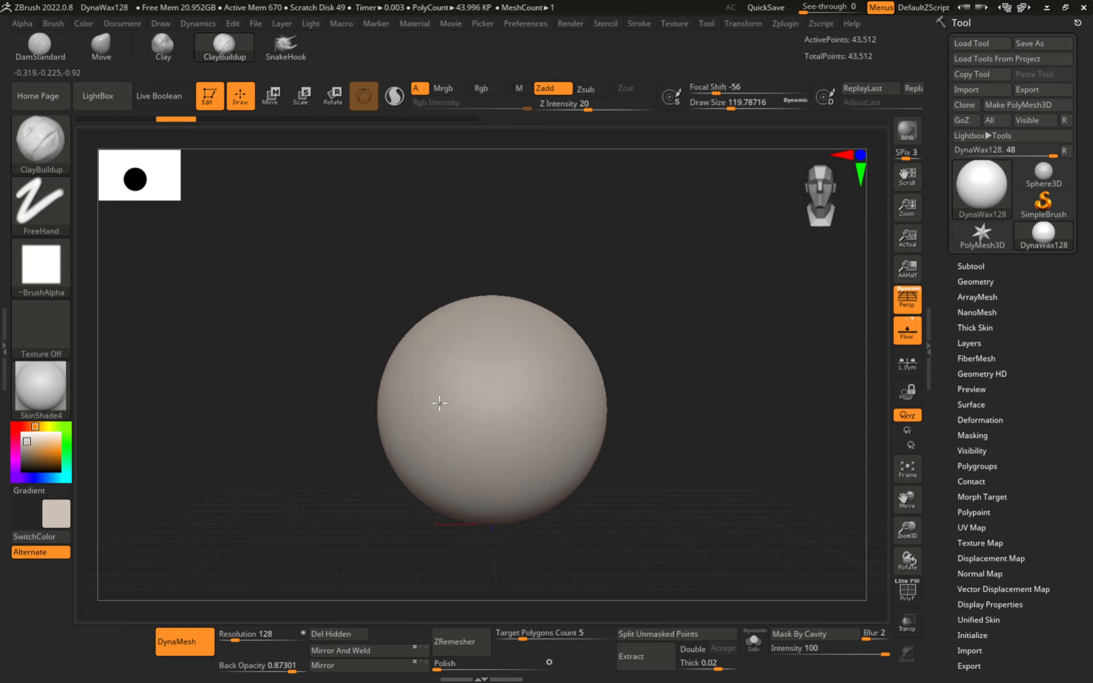
{"action": "key", "text": "b"}
{"action": "key", "text": "m"}
{"action": "key", "text": "v"}
{"action": "key", "text": "s"}
{"action": "mouse_move", "coordinate": [448, 412]}
{"action": "left_mouse_down"}
{"action": "mouse_move", "coordinate": [491, 413]}
{"action": "mouse_move", "coordinate": [418, 417]}
{"action": "left_mouse_up"}
- Widen the sphere, flatten its top and push its bottom up into a flat cushion
{"action": "left_click_drag", "start_coordinate": [498, 301], "coordinate": [505, 319]}
{"action": "key", "text": "s"}
{"action": "left_click_drag", "start_coordinate": [507, 327], "coordinate": [496, 328]}
{"action": "mouse_move", "coordinate": [483, 520]}
{"action": "left_mouse_down"}
{"action": "mouse_move", "coordinate": [463, 487]}
{"action": "mouse_move", "coordinate": [405, 491]}
{"action": "left_mouse_up"}
{"action": "left_click_drag", "start_coordinate": [427, 400], "coordinate": [423, 389]}
{"action": "left_click_drag", "start_coordinate": [455, 323], "coordinate": [461, 515]}
{"action": "right_click_drag", "start_coordinate": [426, 284], "coordinate": [411, 361], "text": "alt"}
{"action": "right_click_drag", "start_coordinate": [450, 396], "coordinate": [449, 257], "text": "shift"}
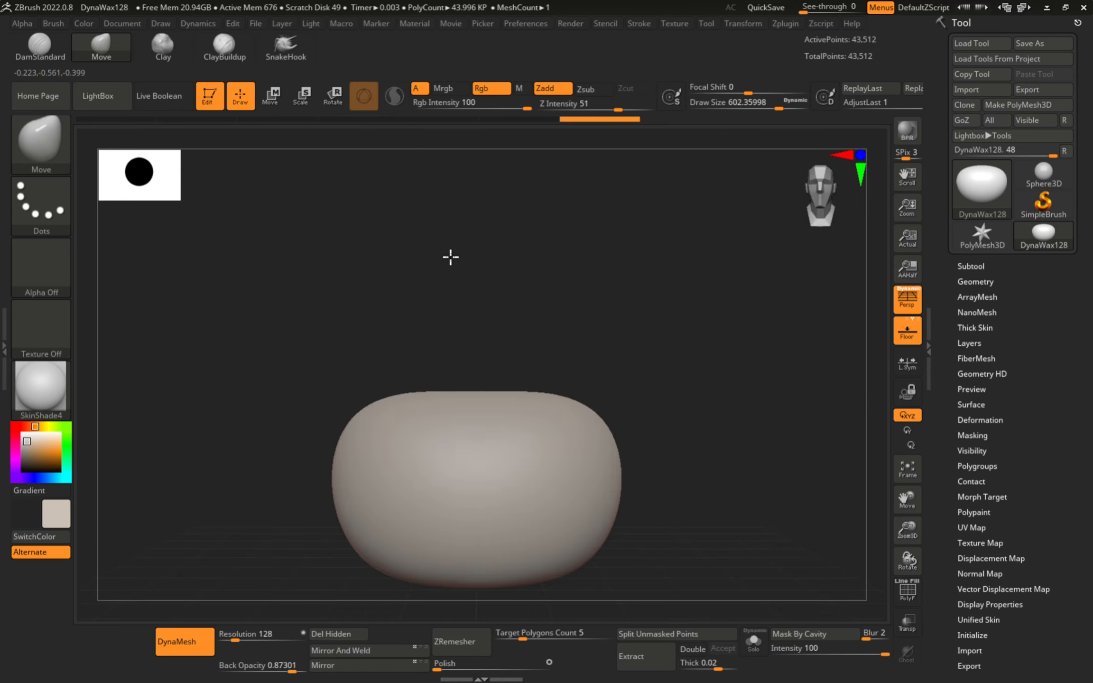
{"action": "key", "text": "s"}
{"action": "left_click_drag", "start_coordinate": [453, 424], "coordinate": [423, 424]}
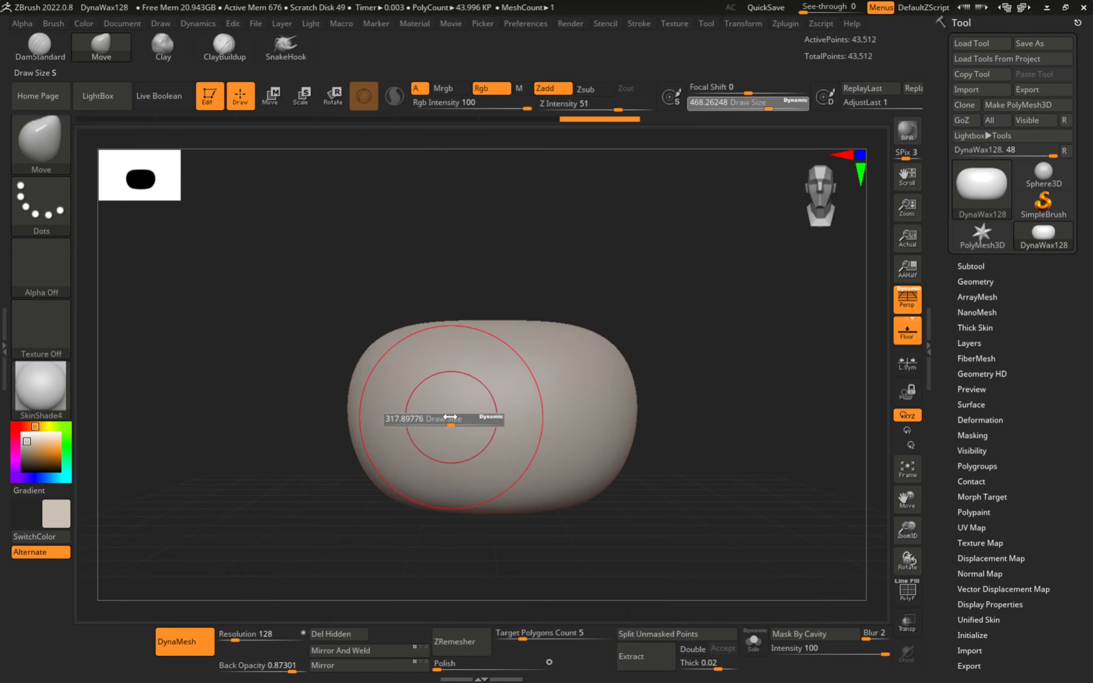
- Carve radial DamStandard grooves top to bottom at a smaller size, redoing one crooked groove
{"action": "key", "text": "b"}
{"action": "key", "text": "d"}
{"action": "key", "text": "s"}
{"action": "key", "text": "s"}
{"action": "mouse_move", "coordinate": [509, 338]}
{"action": "left_mouse_down"}
{"action": "mouse_move", "coordinate": [498, 338]}
{"action": "mouse_move", "coordinate": [481, 507]}
{"action": "left_mouse_up"}
{"action": "key", "text": "ctrl+z"}
{"action": "left_click_drag", "start_coordinate": [492, 321], "coordinate": [496, 545]}
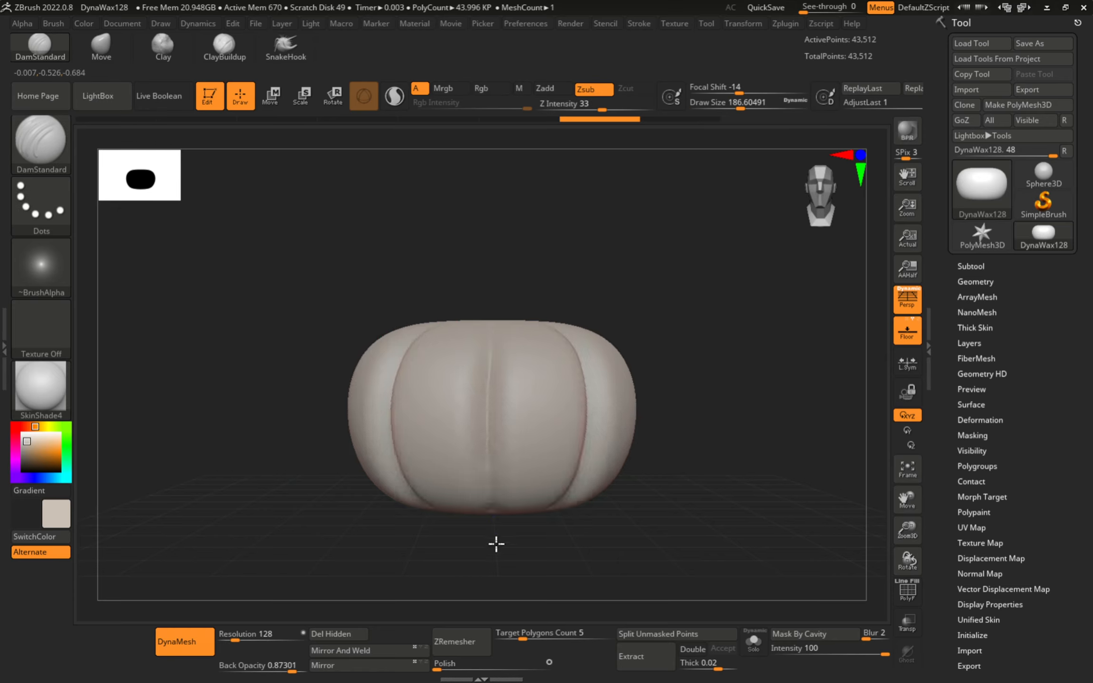
{"action": "mouse_move", "coordinate": [476, 411]}
{"action": "right_mouse_down"}
{"action": "mouse_move", "coordinate": [531, 393]}
{"action": "mouse_move", "coordinate": [491, 484]}
{"action": "mouse_move", "coordinate": [500, 336]}
{"action": "right_mouse_up"}
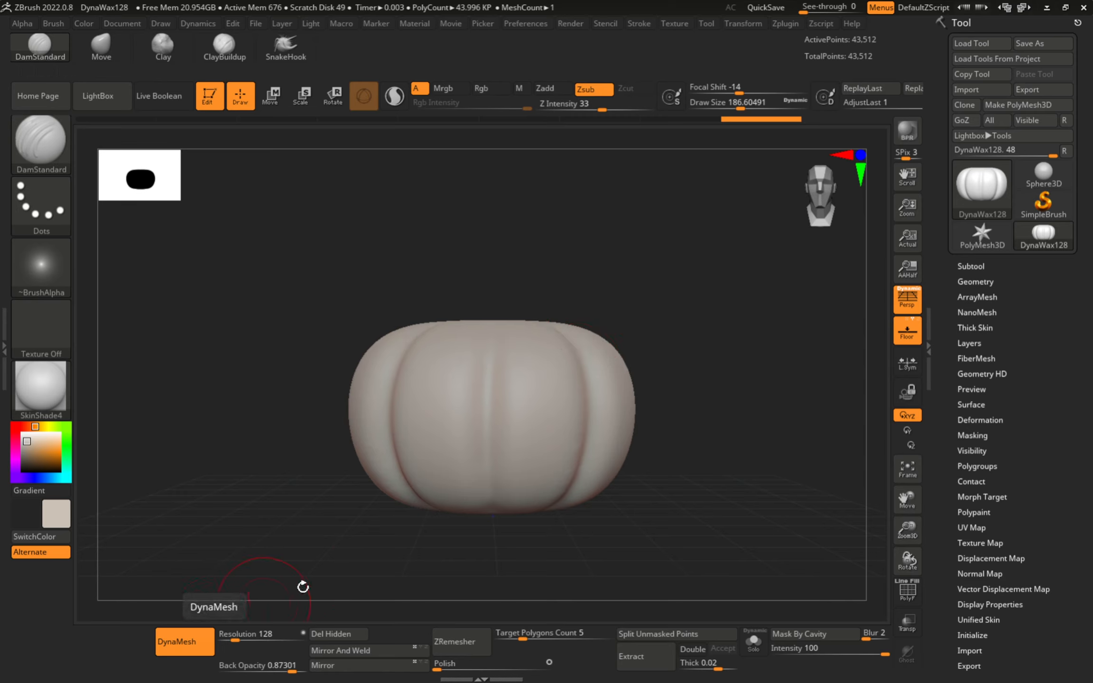
{"action": "left_click_drag", "start_coordinate": [710, 372], "coordinate": [885, 313]}
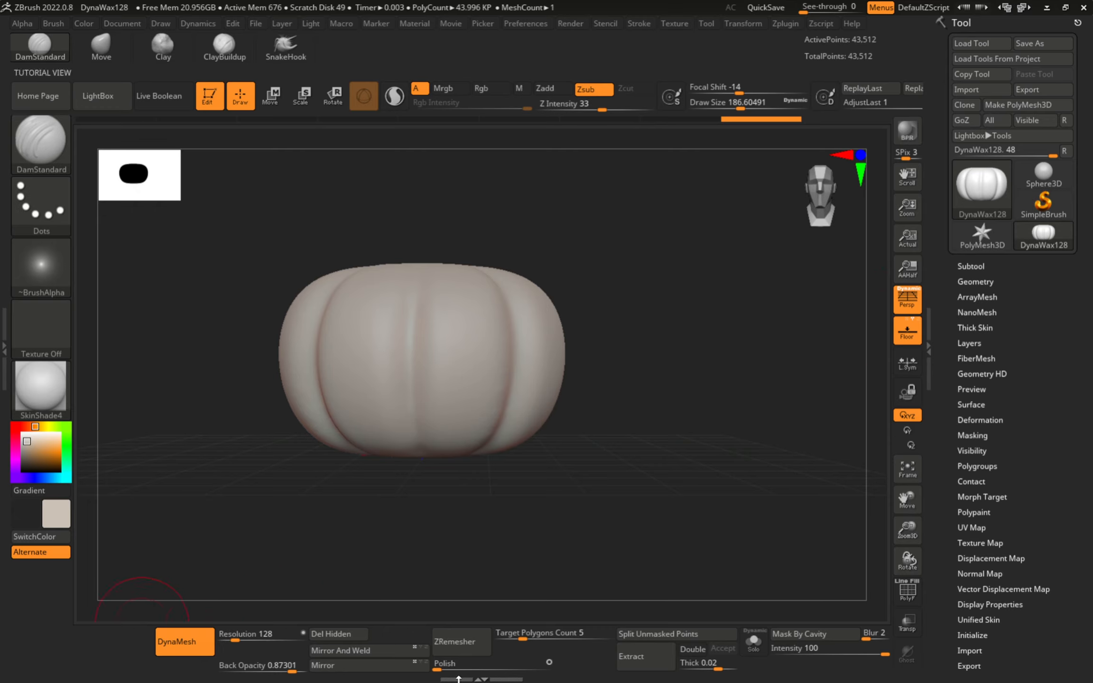
- Expand Tool > Geometry and open the DynaMesh subpalette, showing resolution 128
{"action": "left_click", "coordinate": [976, 281]}
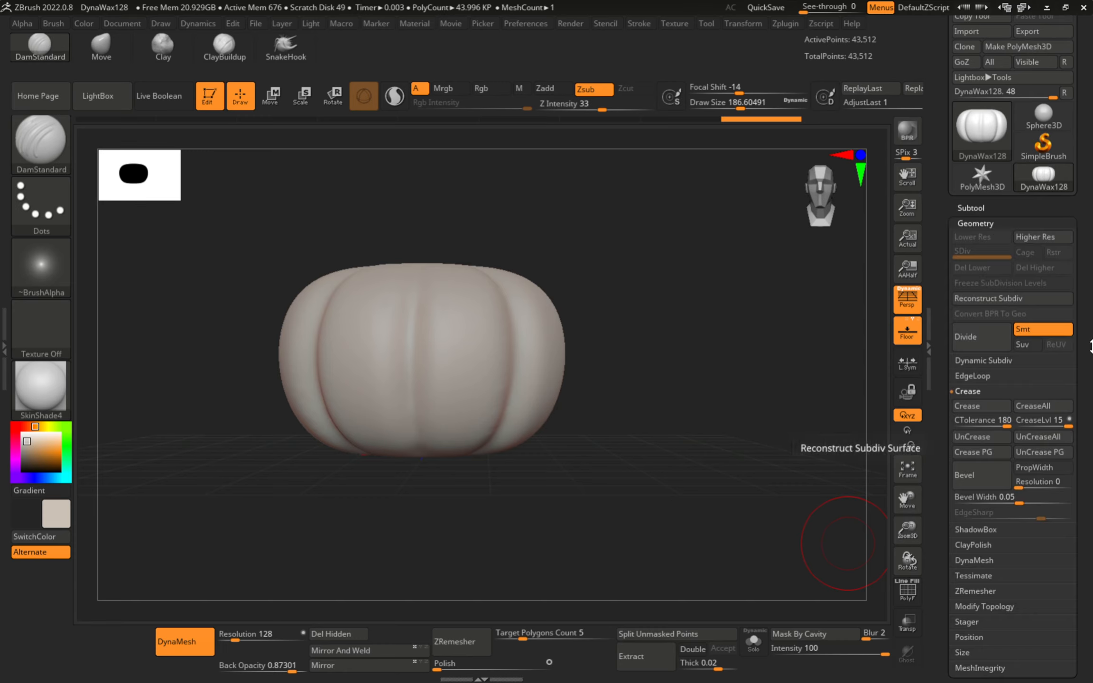
{"action": "left_click_drag", "start_coordinate": [1092, 344], "coordinate": [1091, 252]}
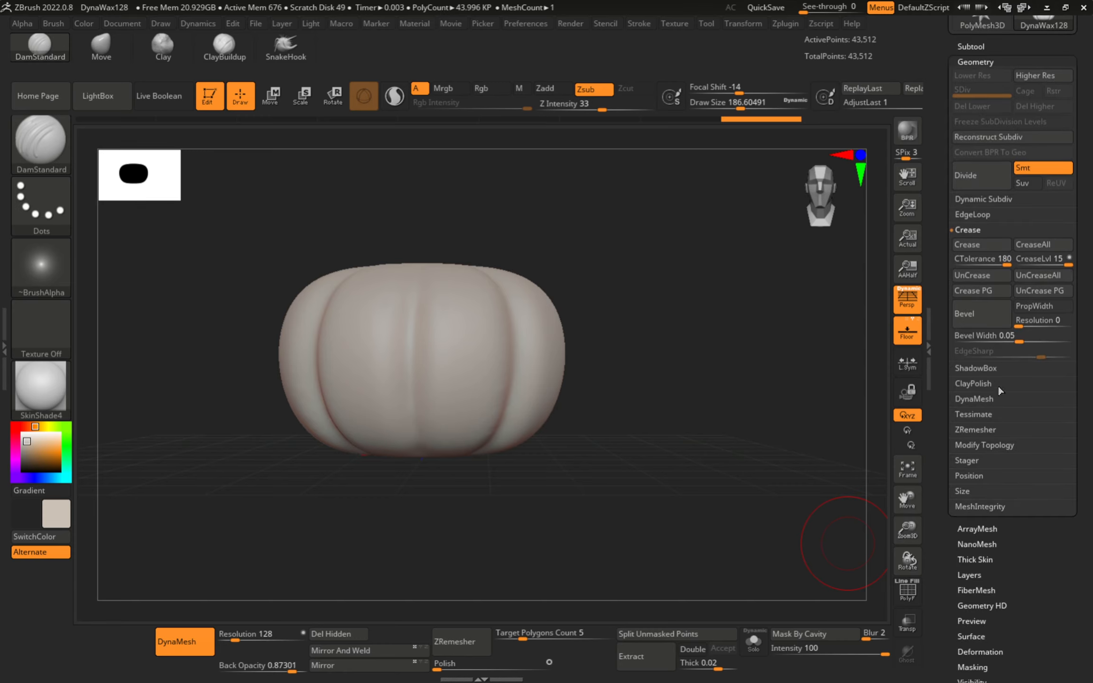
{"action": "left_click", "coordinate": [971, 399]}
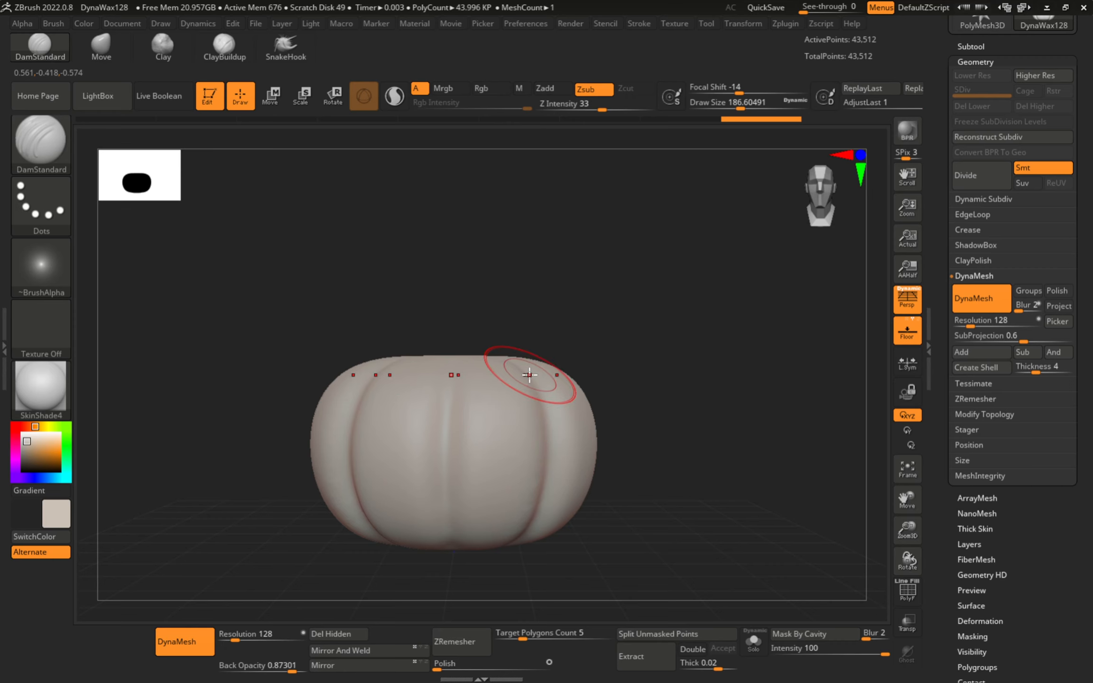
- Select the Move brush and enlarge Draw Size to about 516
{"action": "key", "text": "b"}
{"action": "key", "text": "m"}
{"action": "key", "text": "v"}
{"action": "key", "text": "s"}
{"action": "mouse_move", "coordinate": [513, 405]}
{"action": "left_mouse_down"}
{"action": "mouse_move", "coordinate": [639, 347]}
{"action": "mouse_move", "coordinate": [712, 276]}
{"action": "mouse_move", "coordinate": [739, 136]}
{"action": "left_mouse_up"}
- Pull the upper sides into a flared cup and stretch the rim into tall pointed petals
{"action": "mouse_move", "coordinate": [646, 335]}
{"action": "right_mouse_down", "text": "alt"}
{"action": "mouse_move", "coordinate": [587, 432]}
{"action": "mouse_move", "coordinate": [554, 362]}
{"action": "right_mouse_up", "text": "alt"}
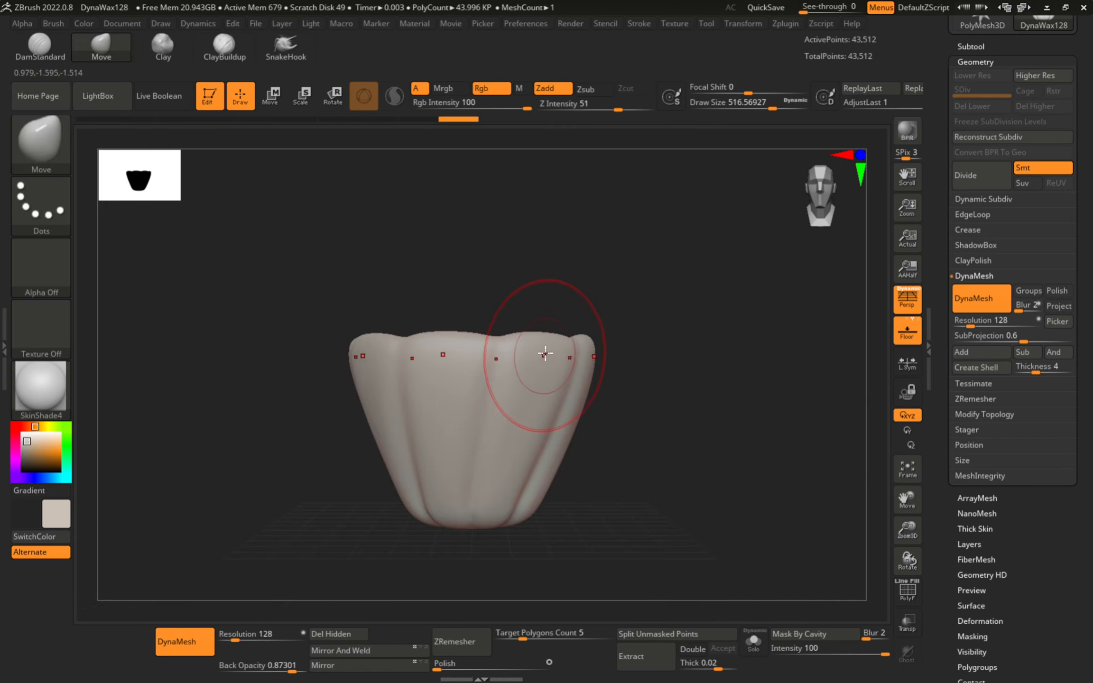
{"action": "mouse_move", "coordinate": [545, 357]}
{"action": "left_mouse_down"}
{"action": "mouse_move", "coordinate": [583, 237]}
{"action": "mouse_move", "coordinate": [598, 136]}
{"action": "mouse_move", "coordinate": [563, 57]}
{"action": "left_mouse_up"}
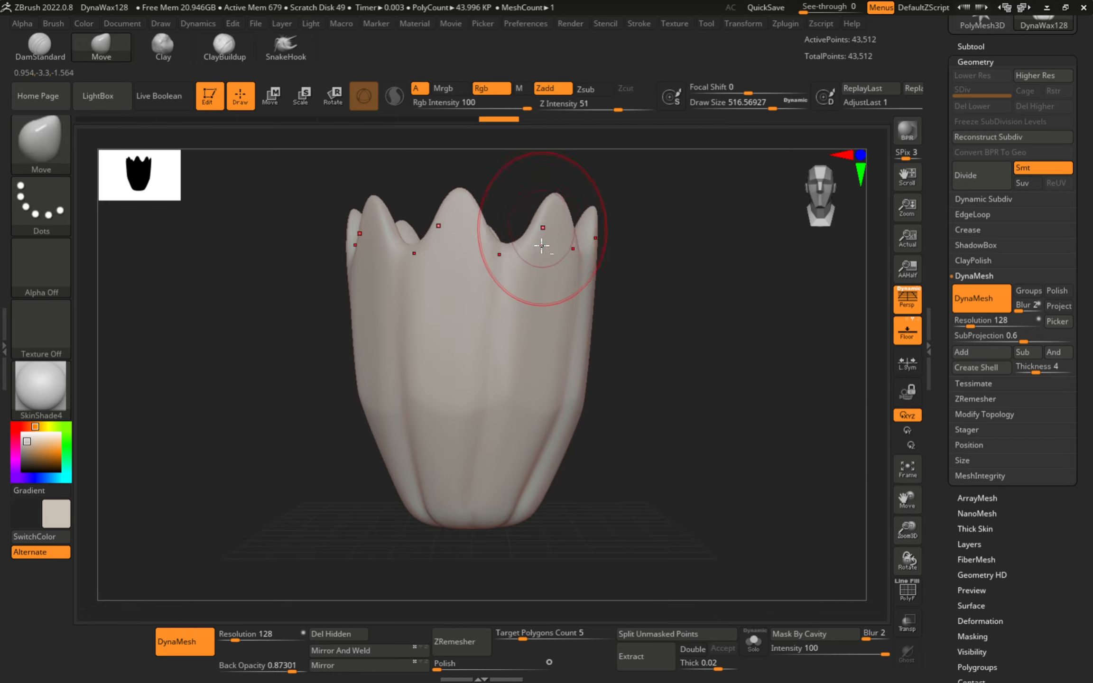
{"action": "right_click_drag", "start_coordinate": [542, 246], "coordinate": [525, 328], "text": "alt"}
{"action": "left_click_drag", "start_coordinate": [545, 297], "coordinate": [558, 102]}
{"action": "mouse_move", "coordinate": [572, 395]}
{"action": "right_mouse_down", "text": "alt"}
{"action": "mouse_move", "coordinate": [565, 334]}
{"action": "mouse_move", "coordinate": [478, 483]}
{"action": "right_mouse_up", "text": "alt"}
{"action": "key", "text": "shift+f"}
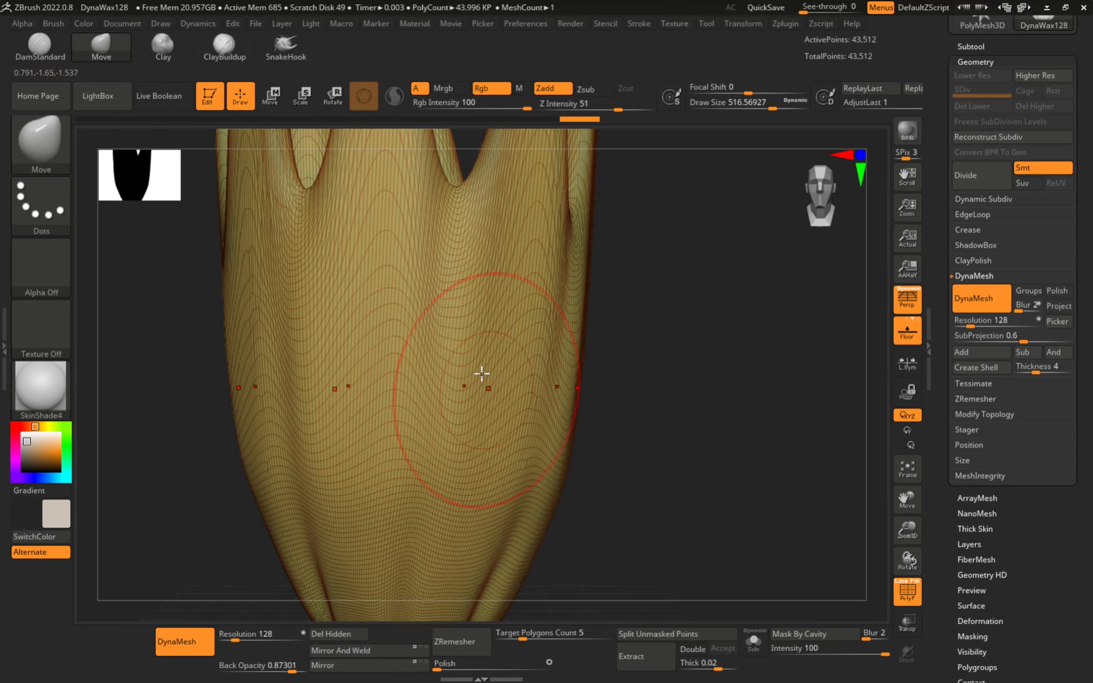
{"action": "mouse_move", "coordinate": [484, 541]}
{"action": "right_mouse_down", "text": "ctrl"}
{"action": "mouse_move", "coordinate": [398, 456]}
{"action": "mouse_move", "coordinate": [404, 413]}
{"action": "right_mouse_up", "text": "ctrl"}
- Reshape the petal valleys and bases at brush sizes 620, 476 and 358, then hide PolyF
{"action": "key", "text": "s"}
{"action": "left_click_drag", "start_coordinate": [444, 464], "coordinate": [452, 463]}
{"action": "right_click_drag", "start_coordinate": [404, 437], "coordinate": [456, 579], "text": "ctrl"}
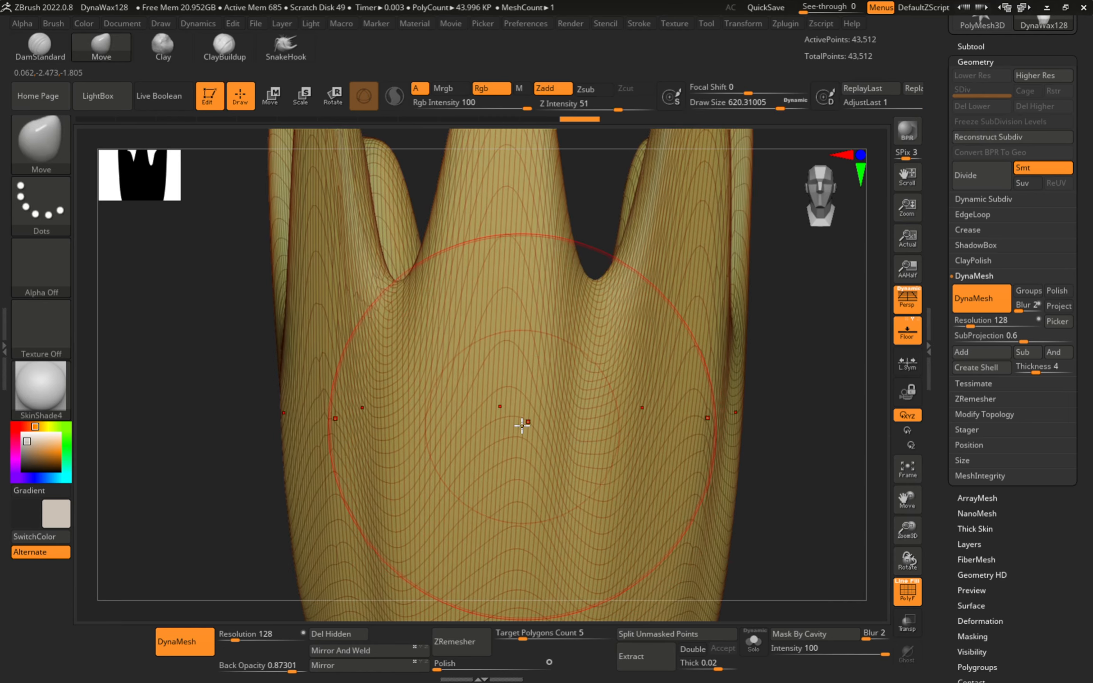
{"action": "key", "text": "s"}
{"action": "left_click_drag", "start_coordinate": [522, 426], "coordinate": [512, 426]}
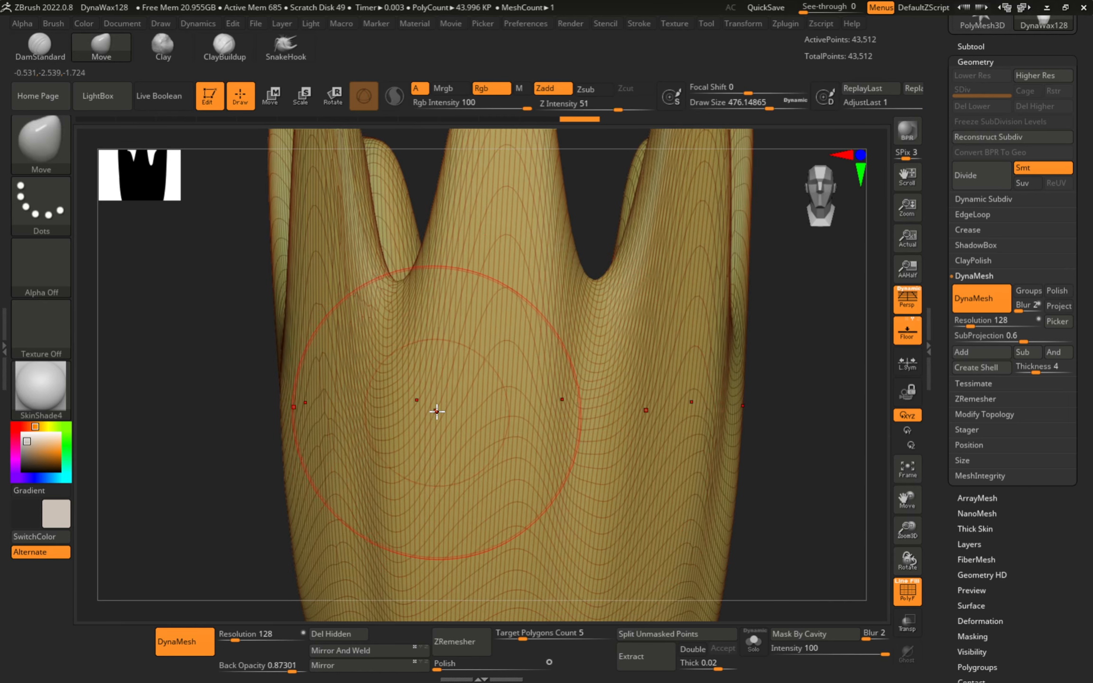
{"action": "right_click_drag", "start_coordinate": [510, 308], "coordinate": [463, 396], "text": "alt"}
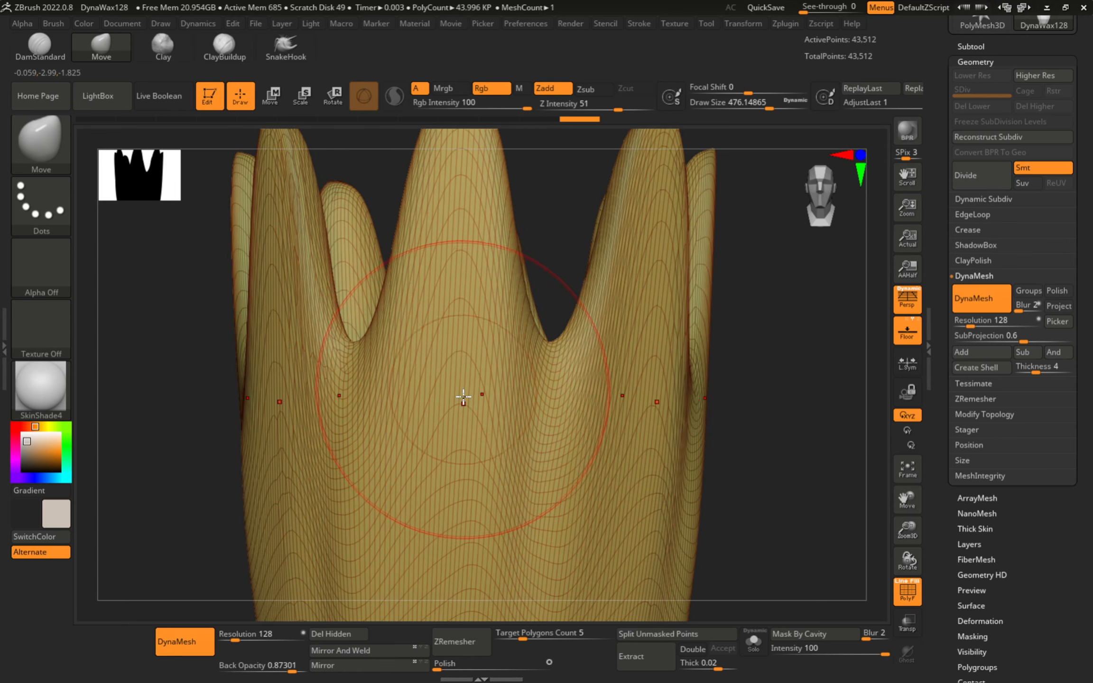
{"action": "key", "text": "s"}
{"action": "left_click_drag", "start_coordinate": [462, 397], "coordinate": [452, 397]}
{"action": "left_click_drag", "start_coordinate": [558, 352], "coordinate": [574, 357]}
{"action": "mouse_move", "coordinate": [458, 408]}
{"action": "left_mouse_down"}
{"action": "mouse_move", "coordinate": [446, 408]}
{"action": "mouse_move", "coordinate": [467, 389]}
{"action": "left_mouse_up"}
{"action": "key", "text": "shift+f"}
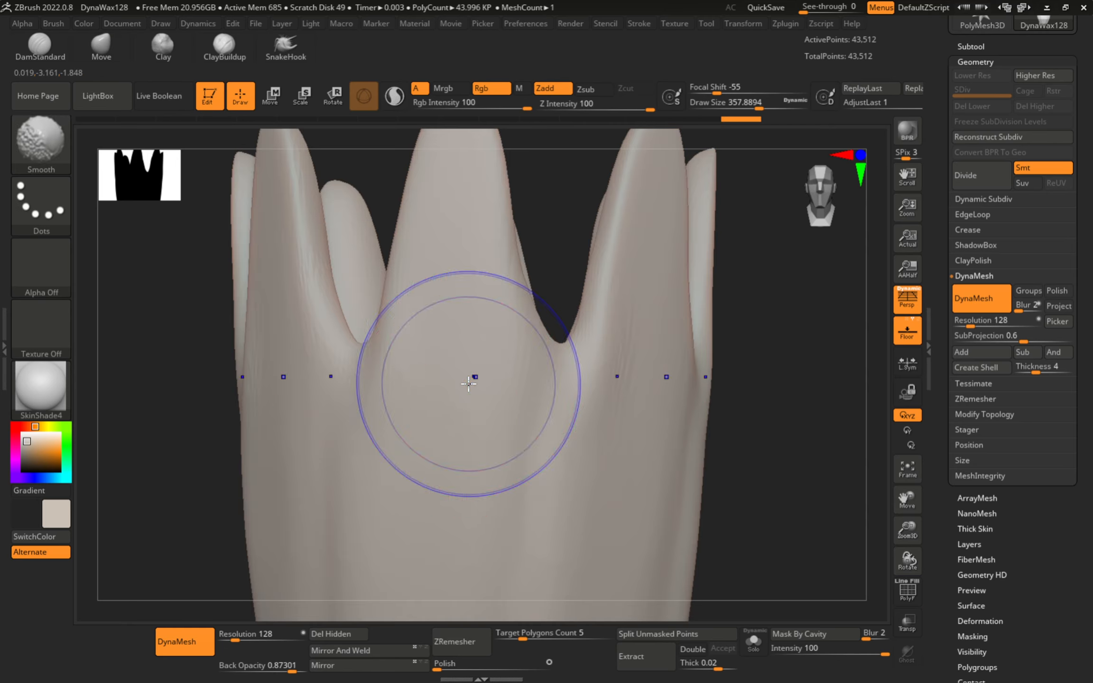
{"action": "right_click_drag", "start_coordinate": [463, 423], "coordinate": [443, 367], "text": "alt"}
- Select the ClayBuildup brush and shrink its Draw Size
{"action": "key", "text": "b"}
{"action": "key", "text": "c"}
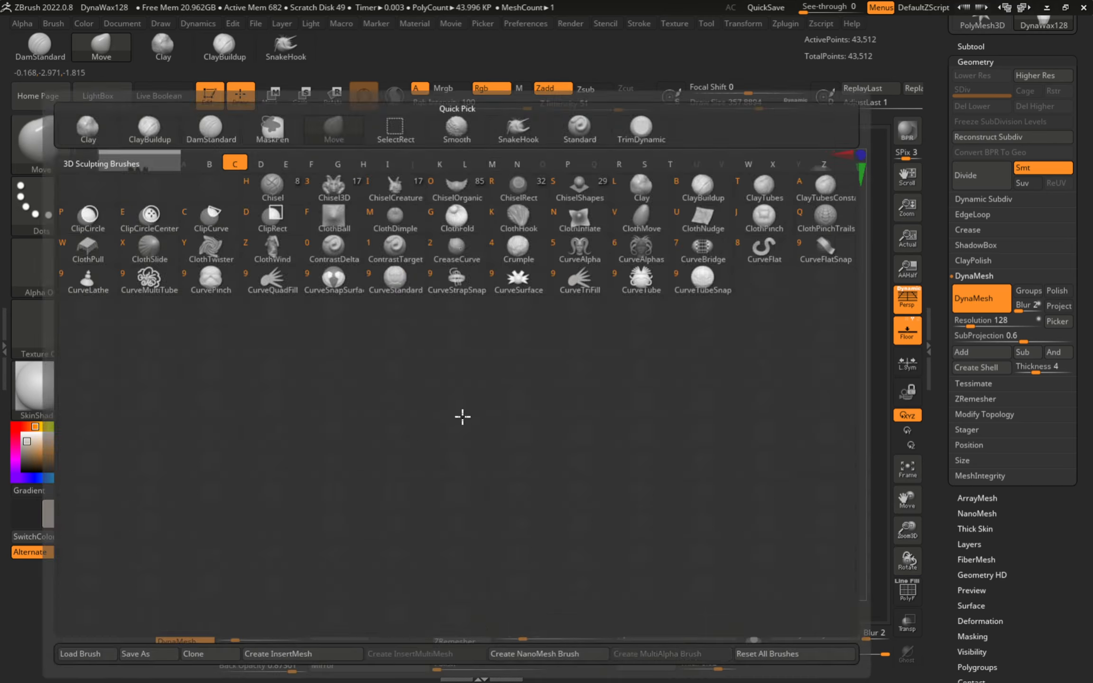
{"action": "key", "text": "b"}
{"action": "right_click_drag", "start_coordinate": [452, 464], "coordinate": [499, 474], "text": "ctrl"}
{"action": "key", "text": "s"}
{"action": "left_click_drag", "start_coordinate": [505, 474], "coordinate": [496, 474]}
{"action": "mouse_move", "coordinate": [444, 307]}
{"action": "right_mouse_down", "text": "alt"}
{"action": "mouse_move", "coordinate": [427, 391]}
{"action": "mouse_move", "coordinate": [455, 342]}
{"action": "right_mouse_up", "text": "alt"}
{"action": "key", "text": "s"}
- Build radially repeated clay ridges across and down the vase's petals
{"action": "mouse_move", "coordinate": [424, 291]}
{"action": "left_mouse_down"}
{"action": "mouse_move", "coordinate": [447, 347]}
{"action": "mouse_move", "coordinate": [495, 381]}
{"action": "mouse_move", "coordinate": [515, 423]}
{"action": "left_mouse_up"}
{"action": "right_click_drag", "start_coordinate": [390, 392], "coordinate": [418, 292], "text": "alt"}
{"action": "mouse_move", "coordinate": [418, 291]}
{"action": "left_mouse_down"}
{"action": "mouse_move", "coordinate": [435, 274]}
{"action": "mouse_move", "coordinate": [385, 368]}
{"action": "mouse_move", "coordinate": [501, 420]}
{"action": "left_mouse_up"}
{"action": "right_click_drag", "start_coordinate": [467, 478], "coordinate": [499, 438], "text": "alt"}
{"action": "mouse_move", "coordinate": [499, 438]}
{"action": "right_mouse_down", "text": "ctrl"}
{"action": "mouse_move", "coordinate": [418, 375]}
{"action": "mouse_move", "coordinate": [415, 606]}
{"action": "right_mouse_up", "text": "ctrl"}
{"action": "mouse_move", "coordinate": [439, 423]}
{"action": "left_mouse_down"}
{"action": "mouse_move", "coordinate": [450, 421]}
{"action": "mouse_move", "coordinate": [483, 479]}
{"action": "mouse_move", "coordinate": [449, 475]}
{"action": "left_mouse_up"}
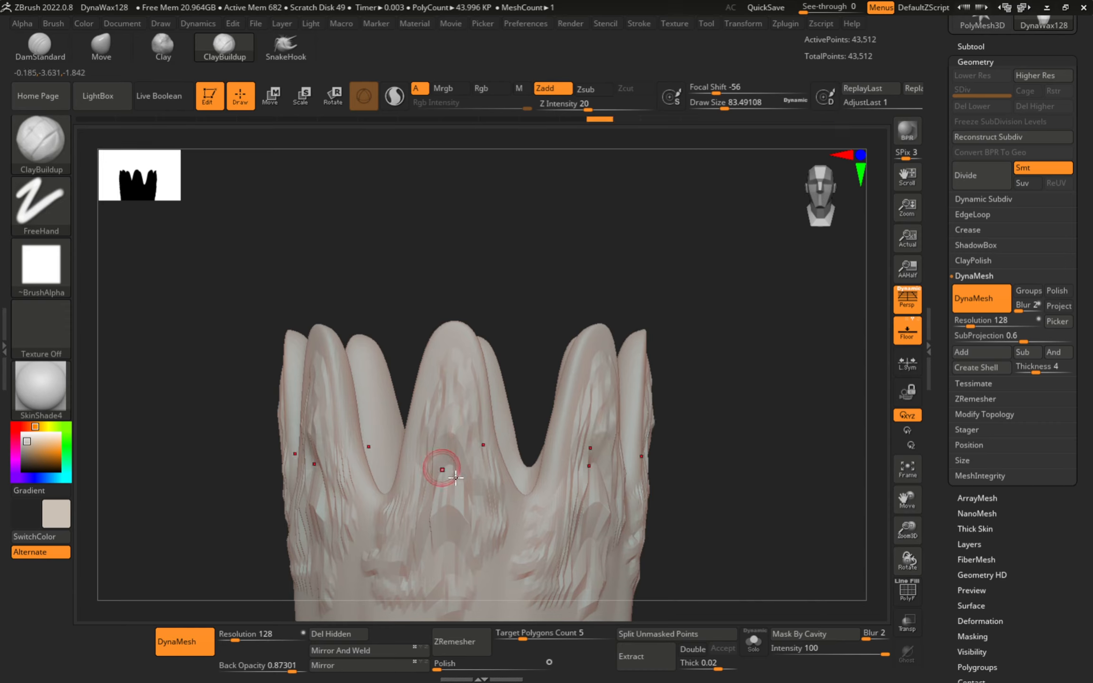
{"action": "mouse_move", "coordinate": [496, 548]}
{"action": "right_mouse_down", "text": "alt"}
{"action": "mouse_move", "coordinate": [487, 422]}
{"action": "mouse_move", "coordinate": [441, 403]}
{"action": "right_mouse_up", "text": "alt"}
{"action": "right_click_drag", "start_coordinate": [437, 489], "coordinate": [456, 370], "text": "ctrl"}
{"action": "right_click_drag", "start_coordinate": [464, 531], "coordinate": [464, 374], "text": "alt"}
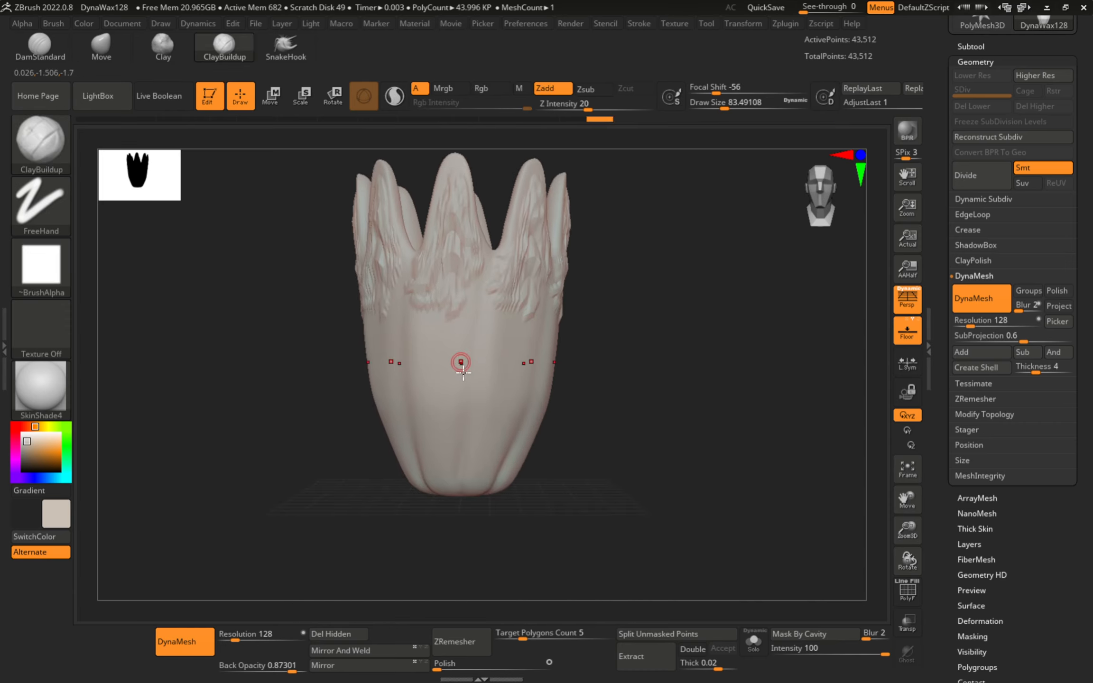
{"action": "right_click_drag", "start_coordinate": [445, 256], "coordinate": [450, 408], "text": "alt"}
{"action": "right_click_drag", "start_coordinate": [439, 328], "coordinate": [513, 300]}
- Add a ring of raised clay lumps around the vase's bottom, checking the wireframe
{"action": "right_click_drag", "start_coordinate": [508, 491], "coordinate": [528, 321], "text": "alt"}
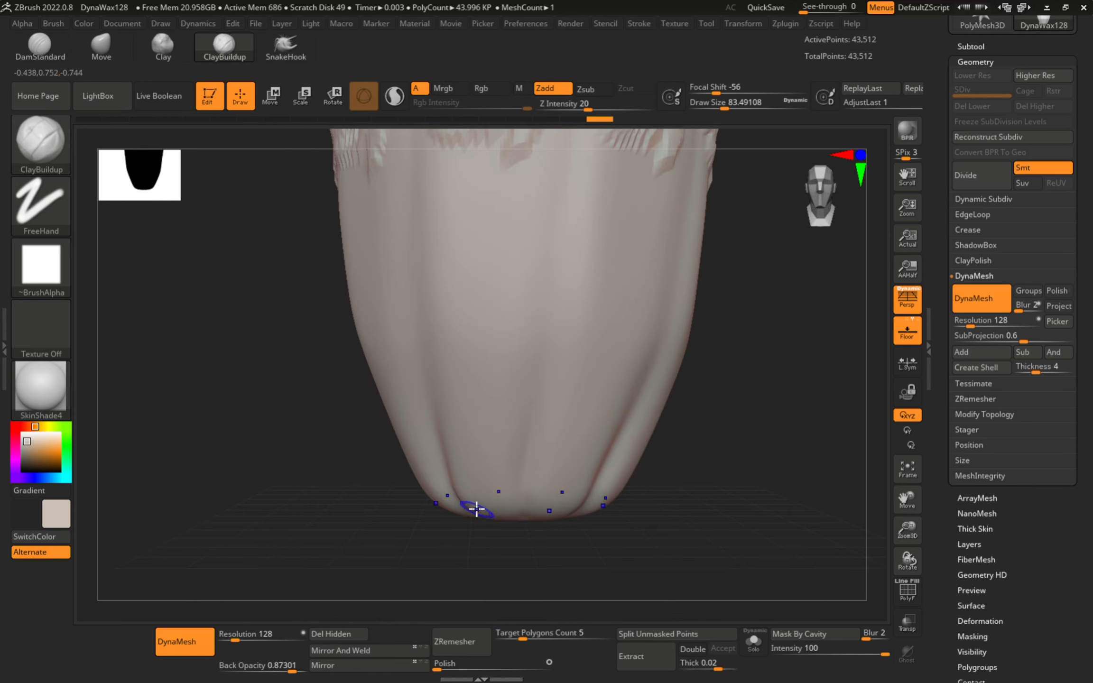
{"action": "key", "text": "shift+f"}
{"action": "mouse_move", "coordinate": [503, 444]}
{"action": "right_mouse_down", "text": "ctrl"}
{"action": "mouse_move", "coordinate": [505, 434]}
{"action": "mouse_move", "coordinate": [512, 513]}
{"action": "mouse_move", "coordinate": [500, 479]}
{"action": "right_mouse_up", "text": "ctrl"}
{"action": "key", "text": "shift+f"}
{"action": "right_click_drag", "start_coordinate": [495, 539], "coordinate": [506, 455], "text": "alt"}
{"action": "mouse_move", "coordinate": [507, 467]}
{"action": "left_mouse_down"}
{"action": "mouse_move", "coordinate": [491, 493]}
{"action": "mouse_move", "coordinate": [527, 482]}
{"action": "mouse_move", "coordinate": [496, 435]}
{"action": "mouse_move", "coordinate": [472, 446]}
{"action": "mouse_move", "coordinate": [556, 535]}
{"action": "mouse_move", "coordinate": [535, 528]}
{"action": "mouse_move", "coordinate": [553, 515]}
{"action": "left_mouse_up"}
{"action": "right_click_drag", "start_coordinate": [545, 444], "coordinate": [552, 483]}
{"action": "left_click_drag", "start_coordinate": [551, 498], "coordinate": [488, 525]}
{"action": "right_click_drag", "start_coordinate": [570, 227], "coordinate": [591, 434], "text": "alt"}
{"action": "mouse_move", "coordinate": [508, 479]}
{"action": "right_mouse_down", "text": "ctrl"}
{"action": "mouse_move", "coordinate": [492, 412]}
{"action": "mouse_move", "coordinate": [502, 455]}
{"action": "right_mouse_up", "text": "ctrl"}
{"action": "right_click_drag", "start_coordinate": [513, 411], "coordinate": [427, 499], "text": "alt"}
{"action": "right_click_drag", "start_coordinate": [524, 442], "coordinate": [404, 665], "text": "alt"}
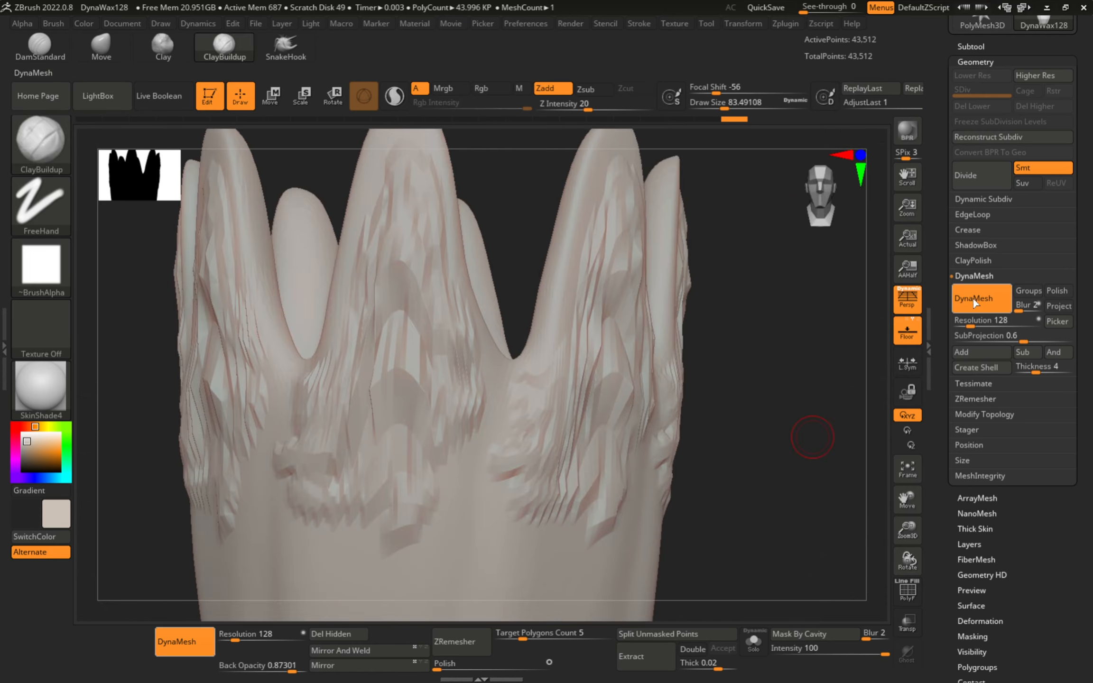
- Show the wireframe, enlarge the brush to about 136 and DynaMesh the vase at higher density
{"action": "mouse_move", "coordinate": [574, 349]}
{"action": "right_mouse_down", "text": "alt"}
{"action": "mouse_move", "coordinate": [536, 430]}
{"action": "mouse_move", "coordinate": [549, 381]}
{"action": "mouse_move", "coordinate": [576, 392]}
{"action": "mouse_move", "coordinate": [544, 313]}
{"action": "mouse_move", "coordinate": [546, 254]}
{"action": "right_mouse_up", "text": "alt"}
{"action": "key", "text": "shift+f"}
{"action": "mouse_move", "coordinate": [507, 349]}
{"action": "right_mouse_down", "text": "alt"}
{"action": "mouse_move", "coordinate": [528, 266]}
{"action": "mouse_move", "coordinate": [515, 335]}
{"action": "right_mouse_up", "text": "alt"}
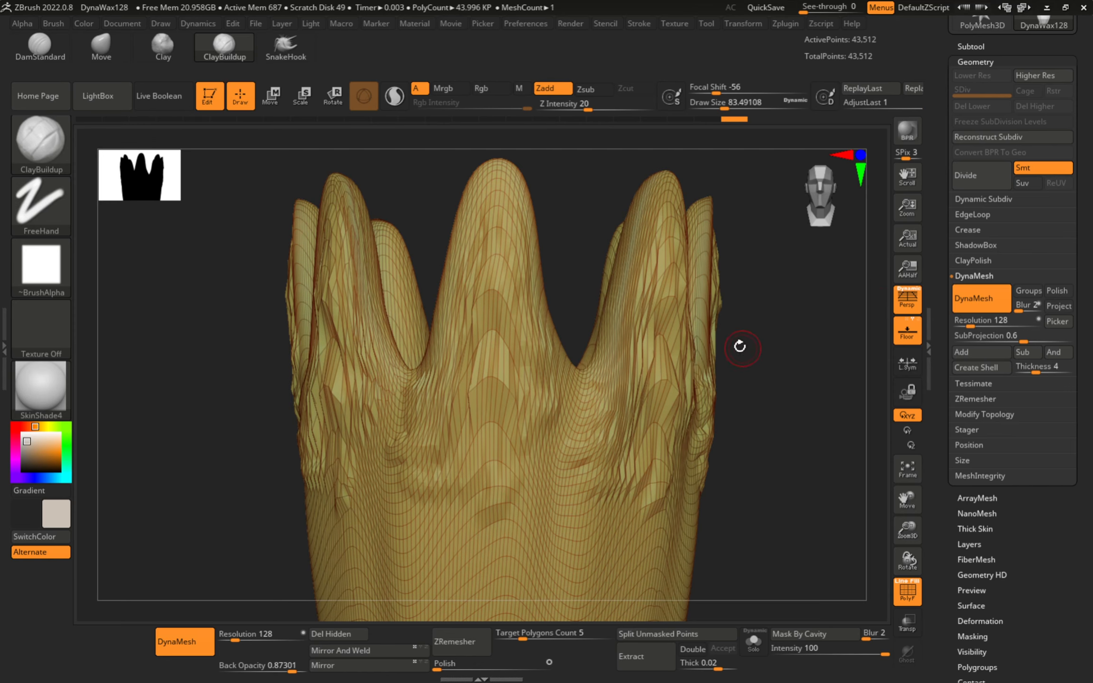
{"action": "right_click_drag", "start_coordinate": [740, 346], "coordinate": [730, 331]}
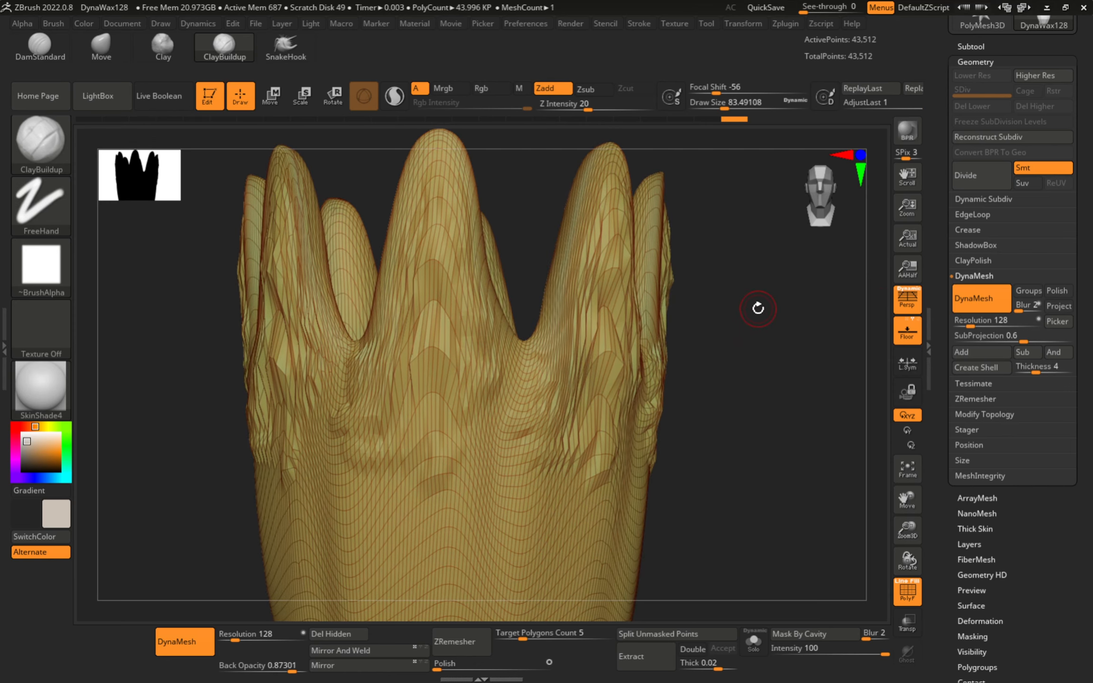
{"action": "key", "text": "ctrl"}
{"action": "key", "text": "s"}
{"action": "left_click_drag", "start_coordinate": [609, 401], "coordinate": [618, 400]}
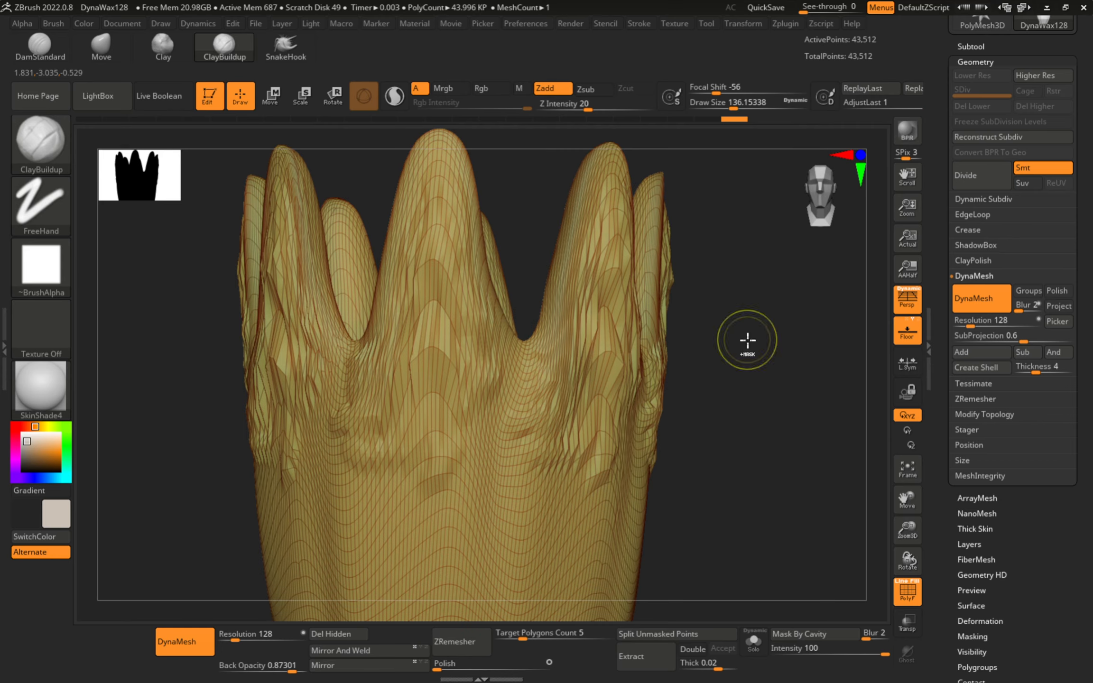
{"action": "key", "text": "ctrl"}
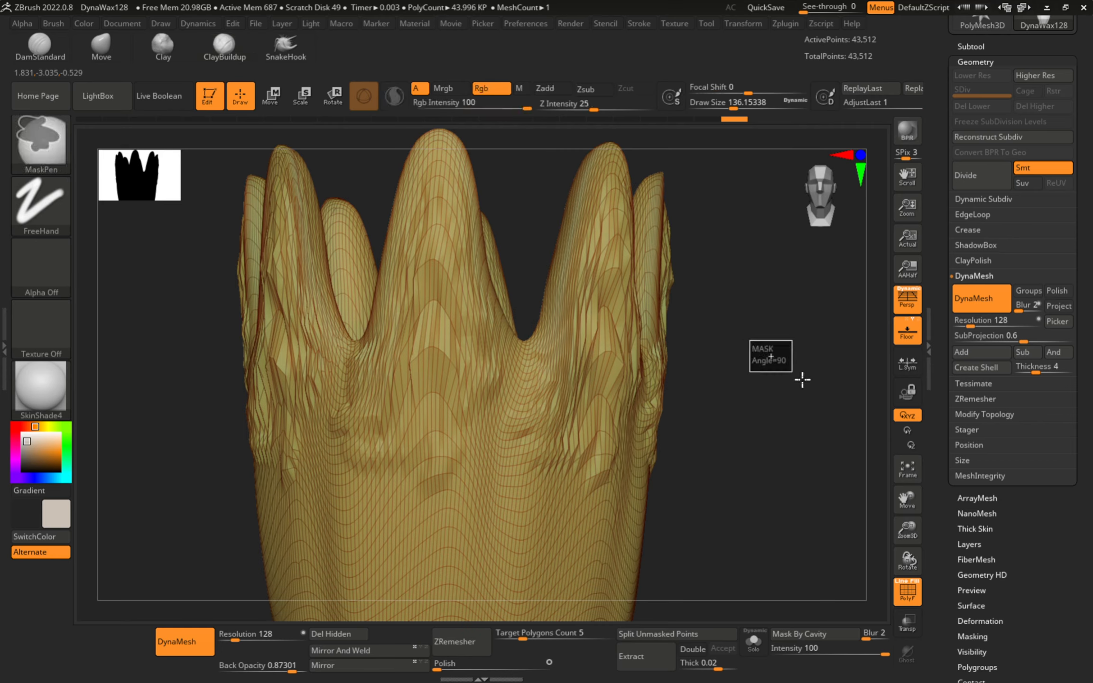
{"action": "left_click_drag", "start_coordinate": [802, 380], "coordinate": [824, 394], "text": "ctrl"}
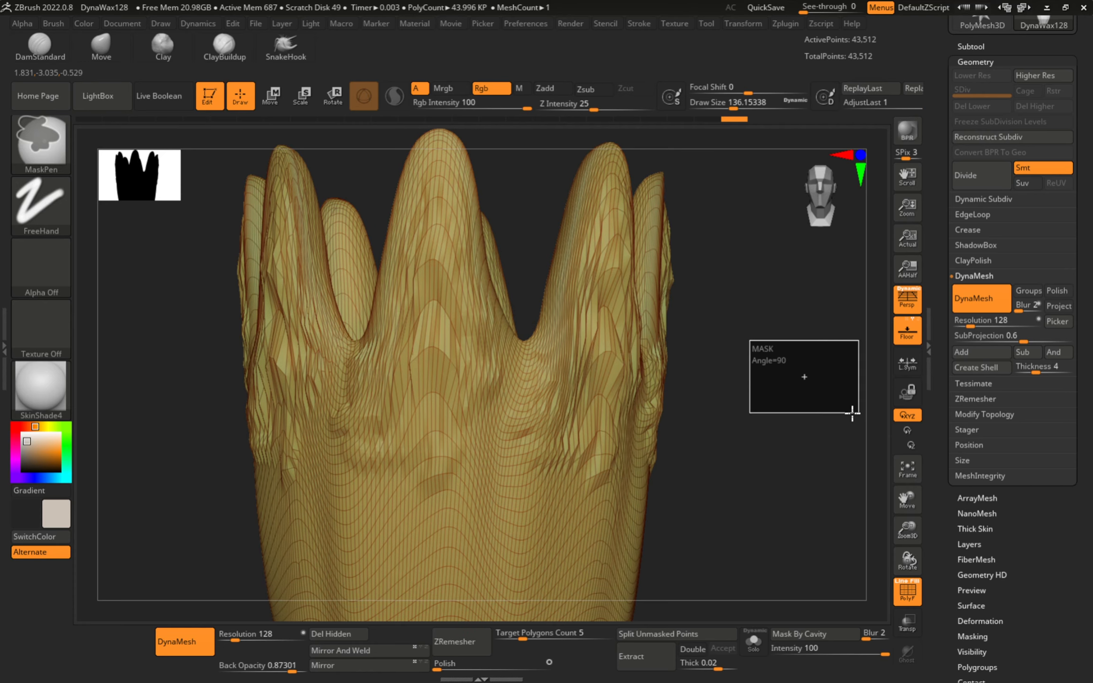
{"action": "left_click_drag", "start_coordinate": [853, 413], "coordinate": [852, 413], "text": "ctrl"}
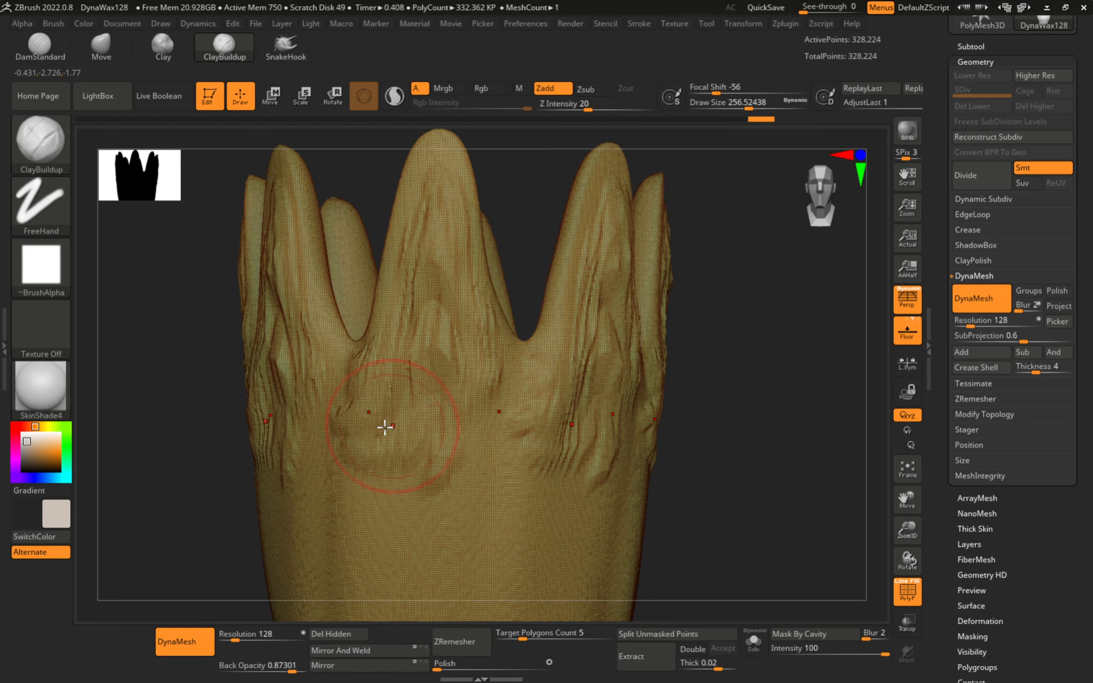
- Hide the wireframe, shrink the brush to about 104, build clay on the middle petal, then undo the strands
{"action": "key", "text": "shift"}
{"action": "key", "text": "shift+f"}
{"action": "key", "text": "s"}
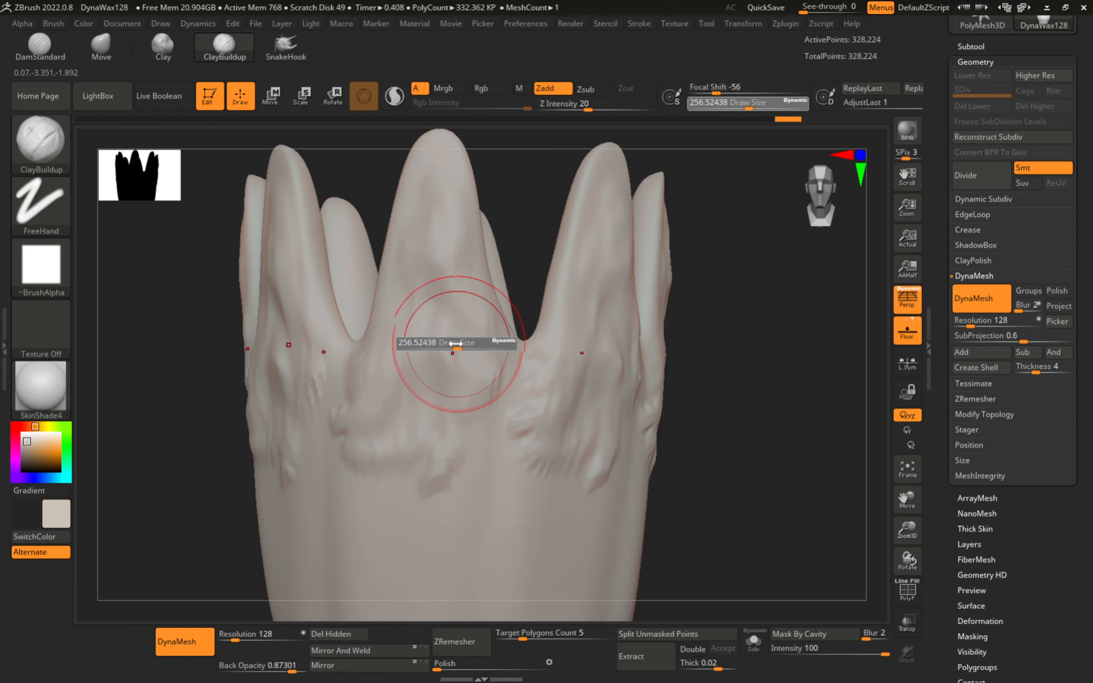
{"action": "mouse_move", "coordinate": [452, 349]}
{"action": "left_mouse_down"}
{"action": "mouse_move", "coordinate": [437, 340]}
{"action": "mouse_move", "coordinate": [445, 367]}
{"action": "left_mouse_up"}
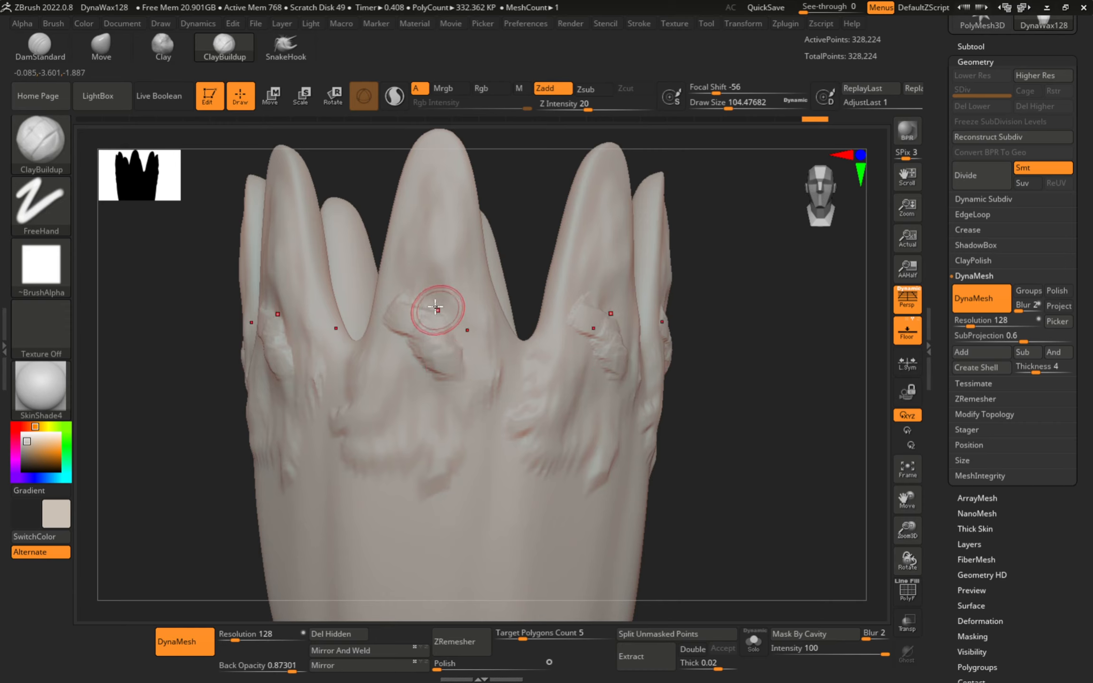
{"action": "mouse_move", "coordinate": [438, 309]}
{"action": "left_mouse_down"}
{"action": "mouse_move", "coordinate": [443, 197]}
{"action": "mouse_move", "coordinate": [457, 377]}
{"action": "mouse_move", "coordinate": [378, 420]}
{"action": "mouse_move", "coordinate": [430, 475]}
{"action": "mouse_move", "coordinate": [453, 412]}
{"action": "left_mouse_up"}
{"action": "right_click_drag", "start_coordinate": [446, 424], "coordinate": [379, 349], "text": "ctrl"}
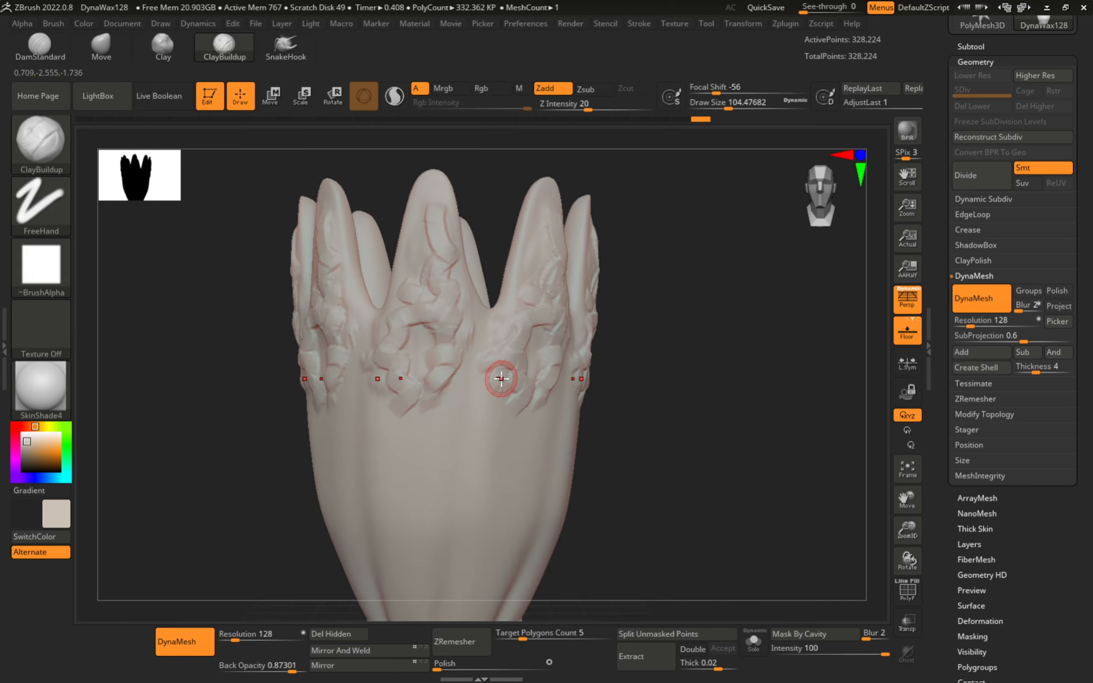
{"action": "right_click_drag", "start_coordinate": [497, 422], "coordinate": [542, 280], "text": "alt"}
{"action": "key", "text": "ctrl+z"}
{"action": "key", "text": "ctrl+z"}
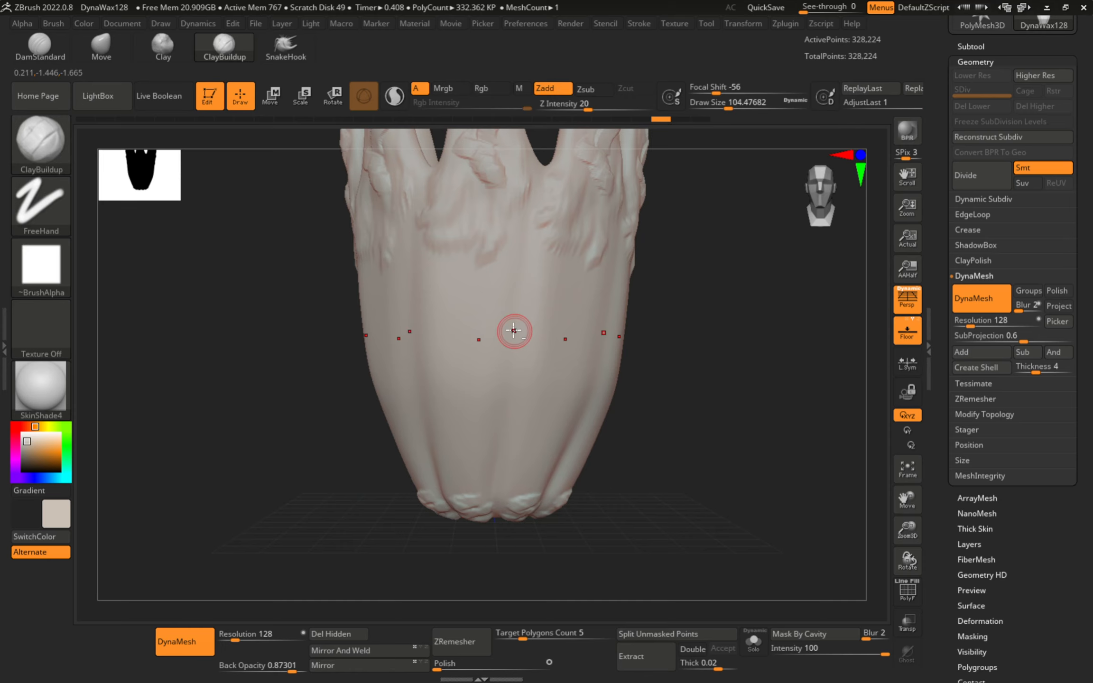
{"action": "key", "text": "ctrl+z"}
{"action": "key", "text": "ctrl+z"}
{"action": "key", "text": "ctrl+z"}
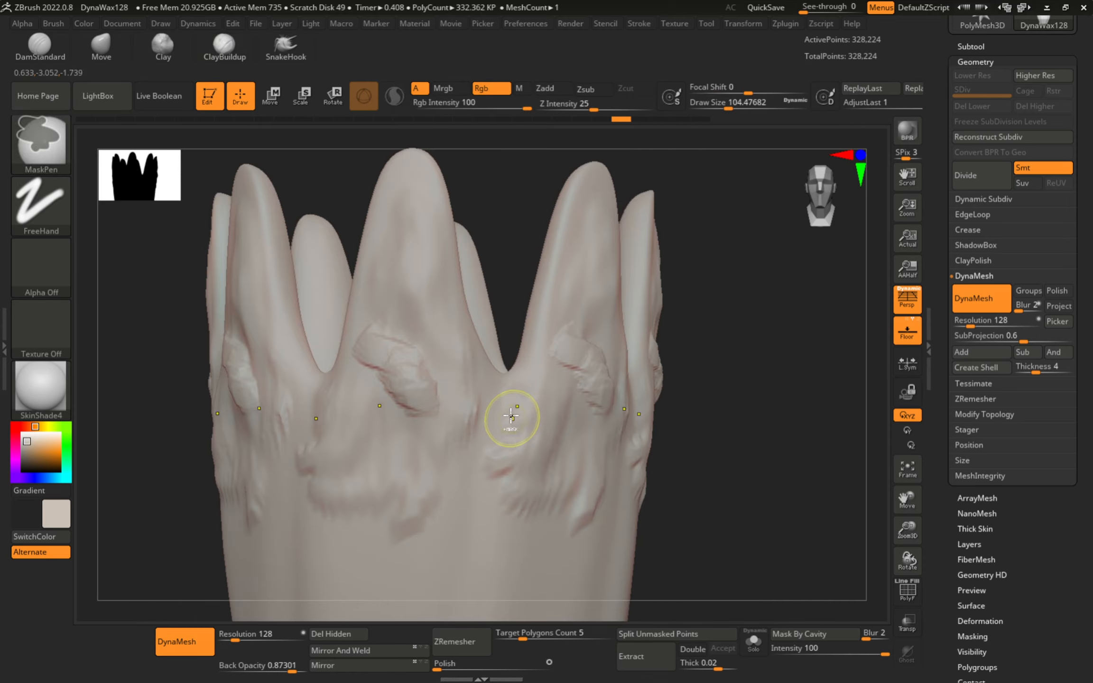
- Undo another clay patch and frame the crown peaks with the wireframe showing
{"action": "key", "text": "ctrl+z"}
{"action": "right_click_drag", "start_coordinate": [446, 410], "coordinate": [398, 446], "text": "alt"}
{"action": "key", "text": "shift+f"}
{"action": "mouse_move", "coordinate": [449, 364]}
{"action": "right_mouse_down", "text": "alt"}
{"action": "mouse_move", "coordinate": [523, 418]}
{"action": "mouse_move", "coordinate": [530, 363]}
{"action": "mouse_move", "coordinate": [468, 312]}
{"action": "mouse_move", "coordinate": [459, 289]}
{"action": "right_mouse_up", "text": "alt"}
{"action": "right_click_drag", "start_coordinate": [536, 295], "coordinate": [569, 349], "text": "ctrl"}
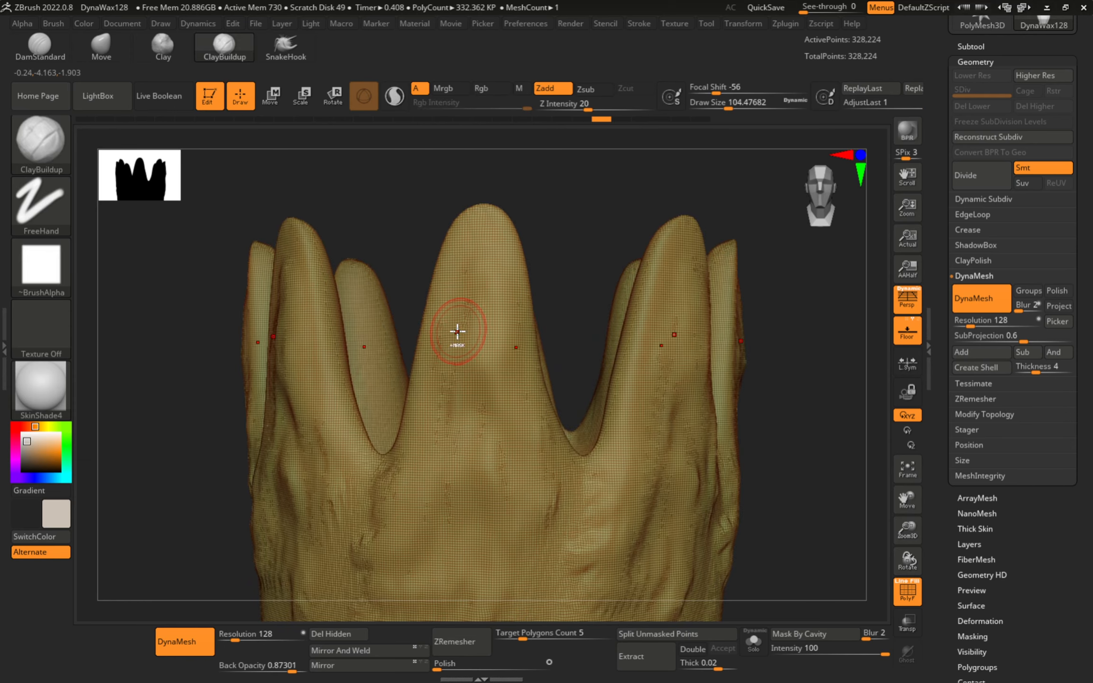
{"action": "mouse_move", "coordinate": [457, 332]}
{"action": "right_mouse_down", "text": "ctrl"}
{"action": "mouse_move", "coordinate": [500, 374]}
{"action": "mouse_move", "coordinate": [474, 332]}
{"action": "right_mouse_up", "text": "ctrl"}
- With the Move brush at about 430, stretch the crown spikes upward in repeated pulls
{"action": "key", "text": "b"}
{"action": "key", "text": "m"}
{"action": "key", "text": "v"}
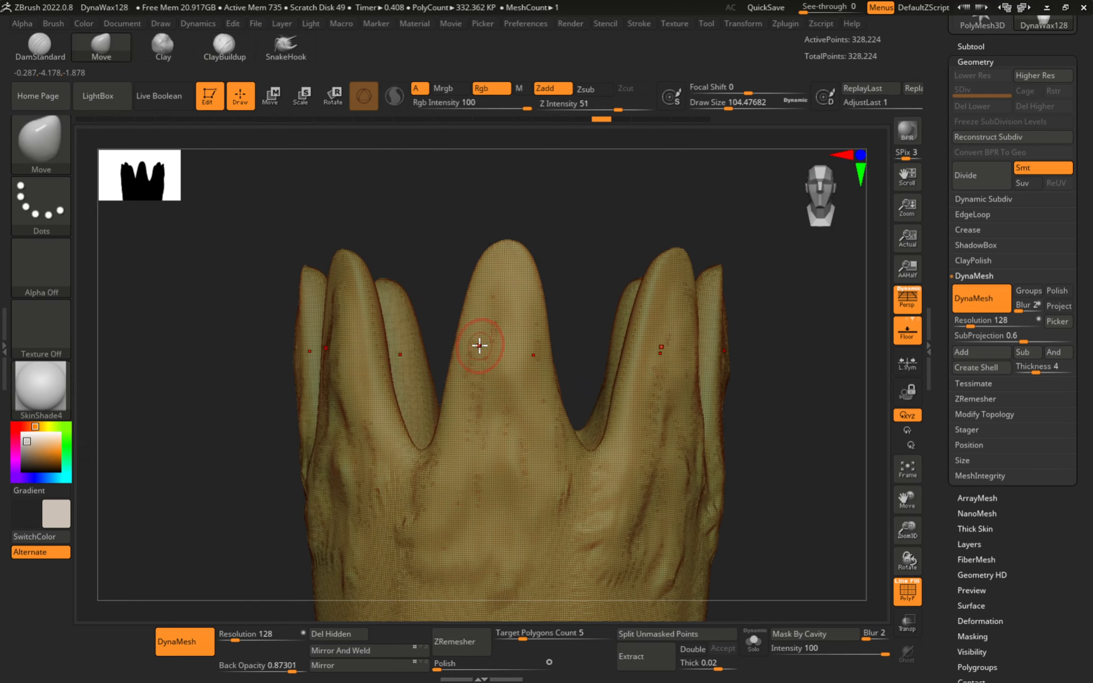
{"action": "key", "text": "s"}
{"action": "left_click_drag", "start_coordinate": [485, 375], "coordinate": [521, 375]}
{"action": "right_click_drag", "start_coordinate": [507, 229], "coordinate": [482, 345], "text": "alt"}
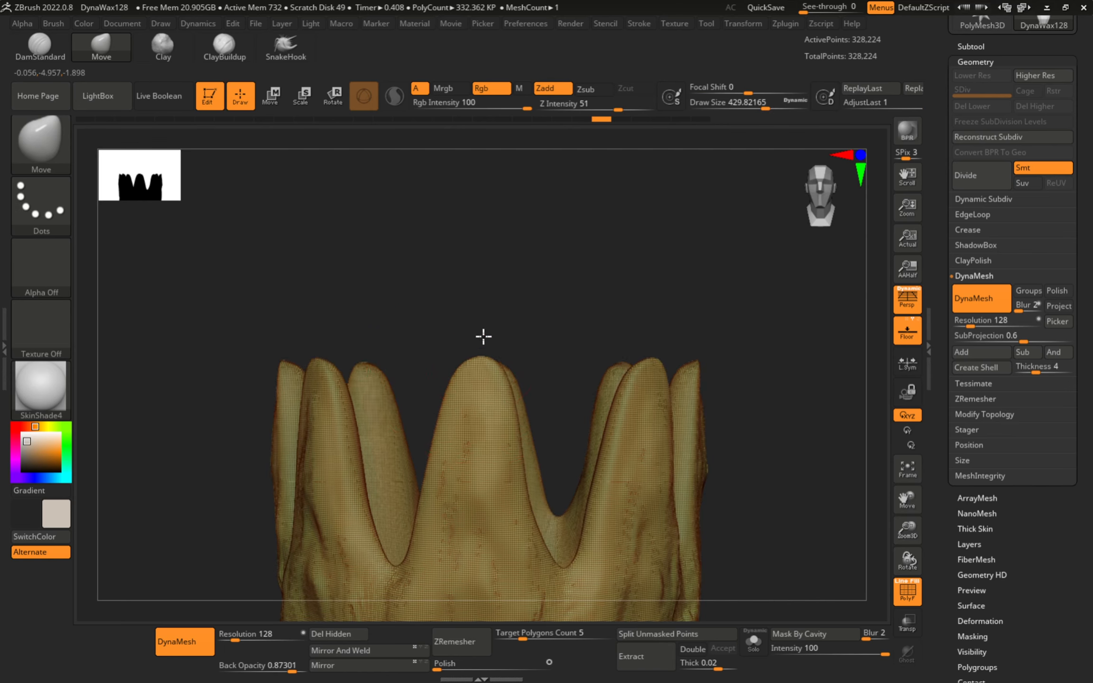
{"action": "left_click_drag", "start_coordinate": [483, 336], "coordinate": [479, 25]}
{"action": "right_click_drag", "start_coordinate": [478, 204], "coordinate": [458, 367], "text": "alt"}
{"action": "left_click_drag", "start_coordinate": [457, 364], "coordinate": [467, 109]}
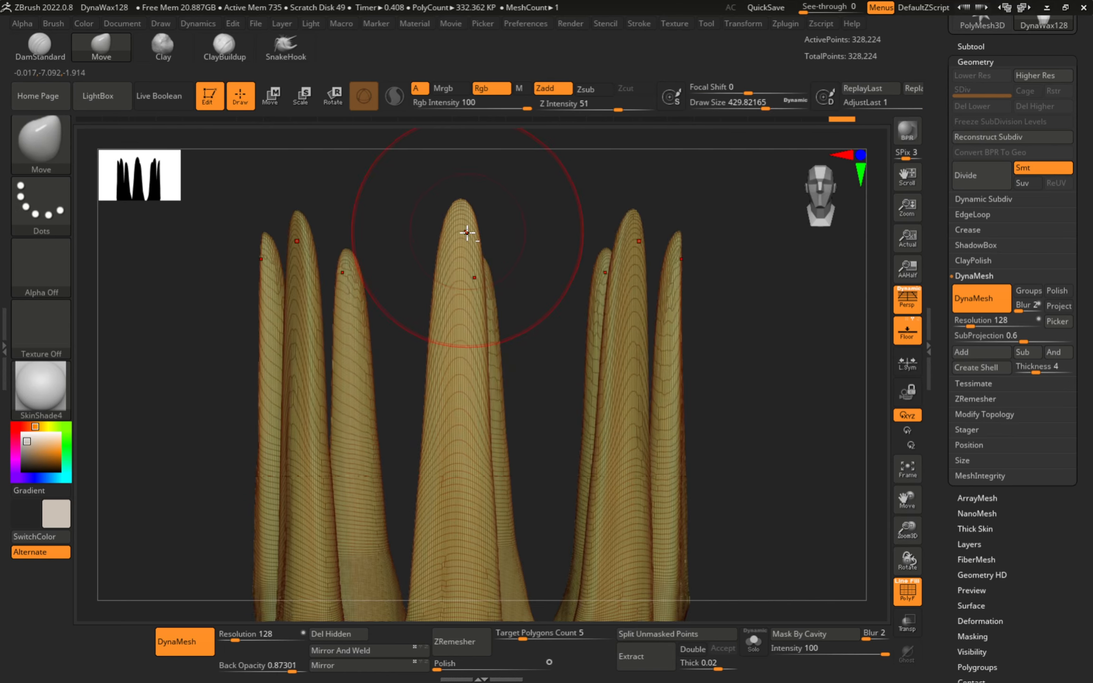
{"action": "right_click_drag", "start_coordinate": [467, 233], "coordinate": [454, 304], "text": "alt"}
{"action": "mouse_move", "coordinate": [454, 302]}
{"action": "left_mouse_down"}
{"action": "mouse_move", "coordinate": [464, 95]}
{"action": "mouse_move", "coordinate": [461, 104]}
{"action": "left_mouse_up"}
{"action": "right_click_drag", "start_coordinate": [494, 311], "coordinate": [484, 254], "text": "alt"}
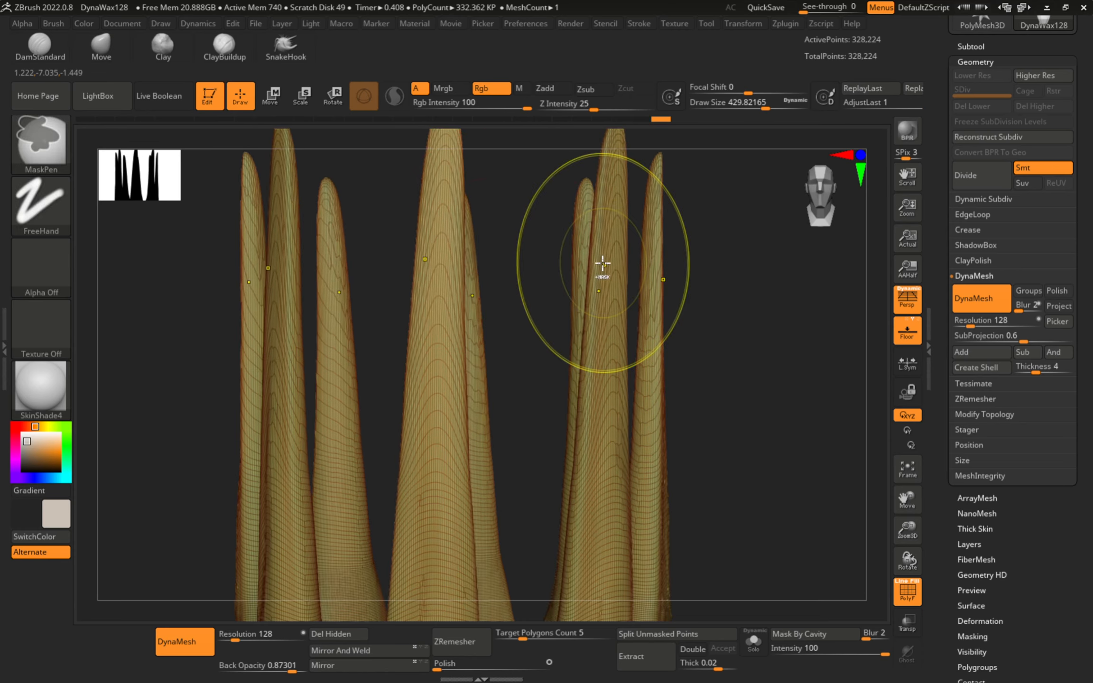
- DynaMesh the stretched spikes, smooth the central spike and hide the wireframe
{"action": "right_click_drag", "start_coordinate": [603, 263], "coordinate": [895, 265], "text": "ctrl"}
{"action": "mouse_move", "coordinate": [636, 295]}
{"action": "right_mouse_down", "text": "alt"}
{"action": "mouse_move", "coordinate": [505, 320]}
{"action": "mouse_move", "coordinate": [554, 293]}
{"action": "mouse_move", "coordinate": [664, 391]}
{"action": "mouse_move", "coordinate": [667, 293]}
{"action": "right_mouse_up", "text": "alt"}
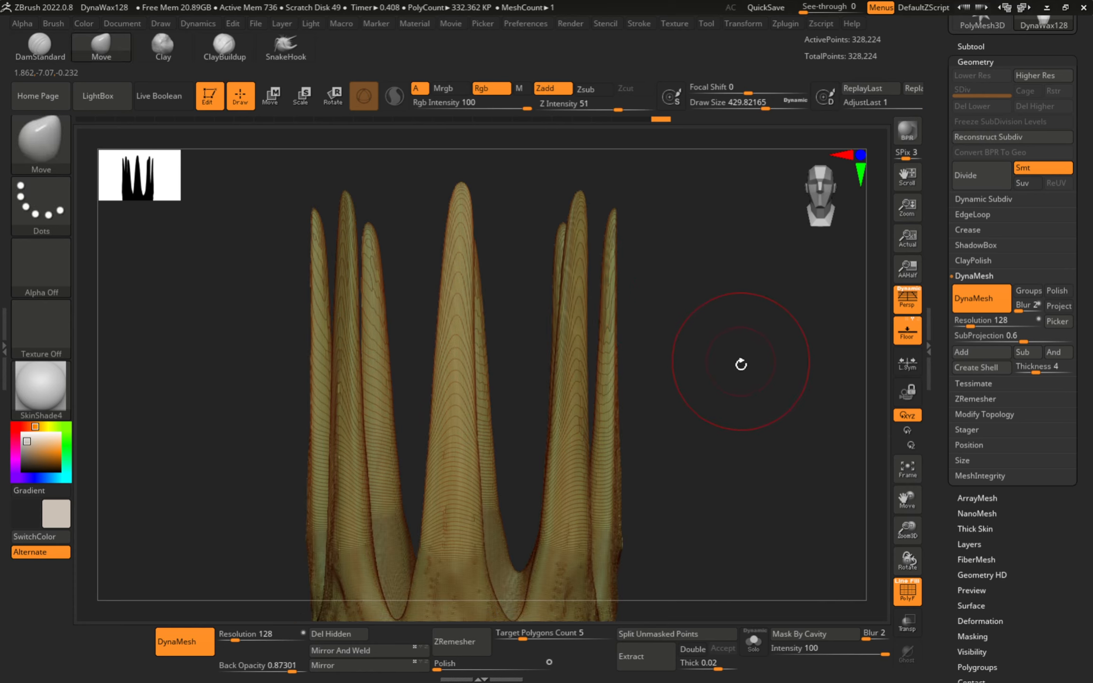
{"action": "right_click_drag", "start_coordinate": [742, 364], "coordinate": [708, 300], "text": "ctrl"}
{"action": "right_click_drag", "start_coordinate": [591, 323], "coordinate": [493, 304], "text": "alt"}
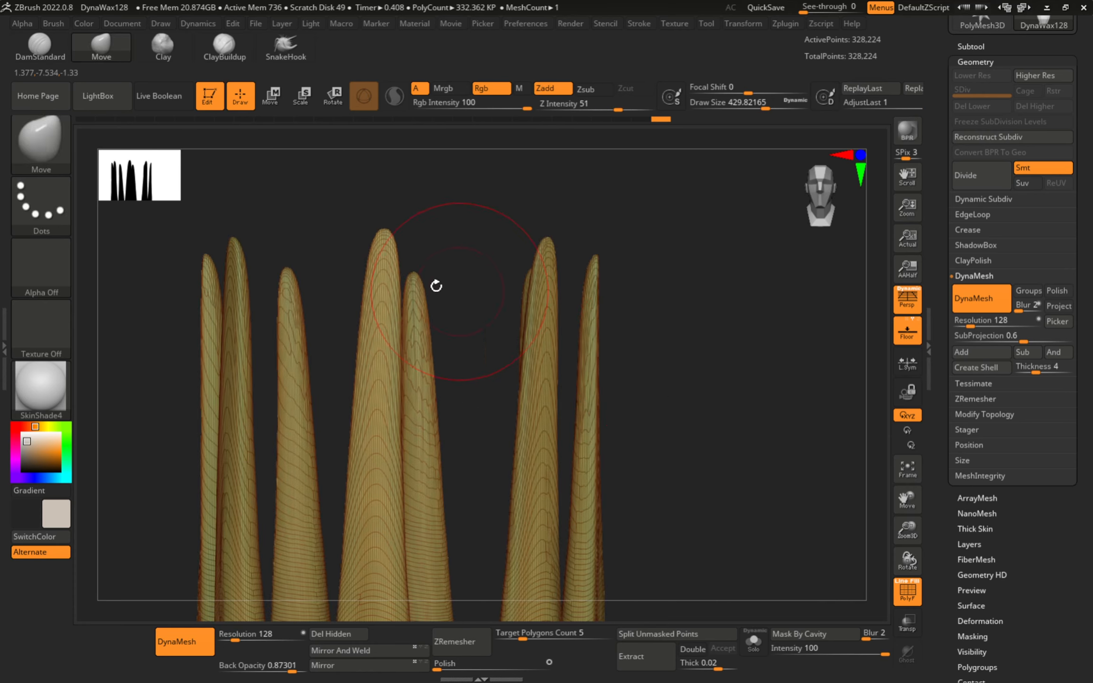
{"action": "left_click_drag", "start_coordinate": [442, 206], "coordinate": [492, 235], "text": "ctrl"}
{"action": "key", "text": "s"}
{"action": "left_click_drag", "start_coordinate": [488, 322], "coordinate": [472, 321]}
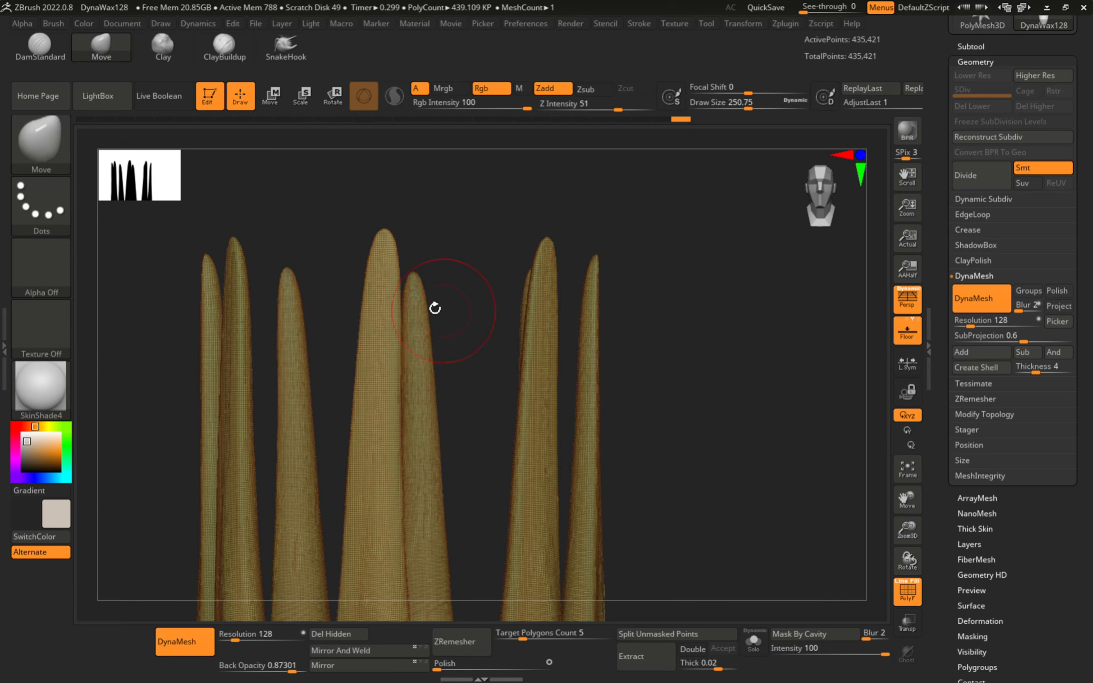
{"action": "left_click_drag", "start_coordinate": [376, 243], "coordinate": [378, 527], "text": "shift"}
{"action": "right_click_drag", "start_coordinate": [379, 498], "coordinate": [438, 389], "text": "alt"}
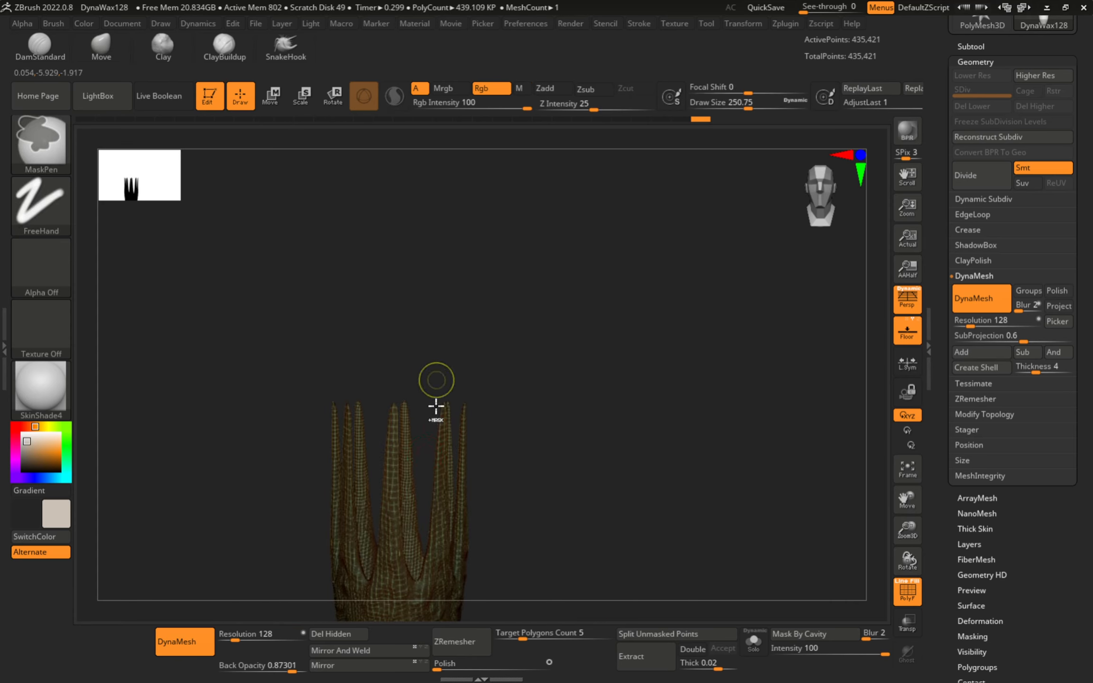
{"action": "right_click_drag", "start_coordinate": [428, 470], "coordinate": [466, 363], "text": "alt"}
{"action": "key", "text": "shift+f"}
- Smooth where the spikes meet the body, then set the brush size to about 172
{"action": "right_click_drag", "start_coordinate": [422, 395], "coordinate": [454, 447], "text": "ctrl"}
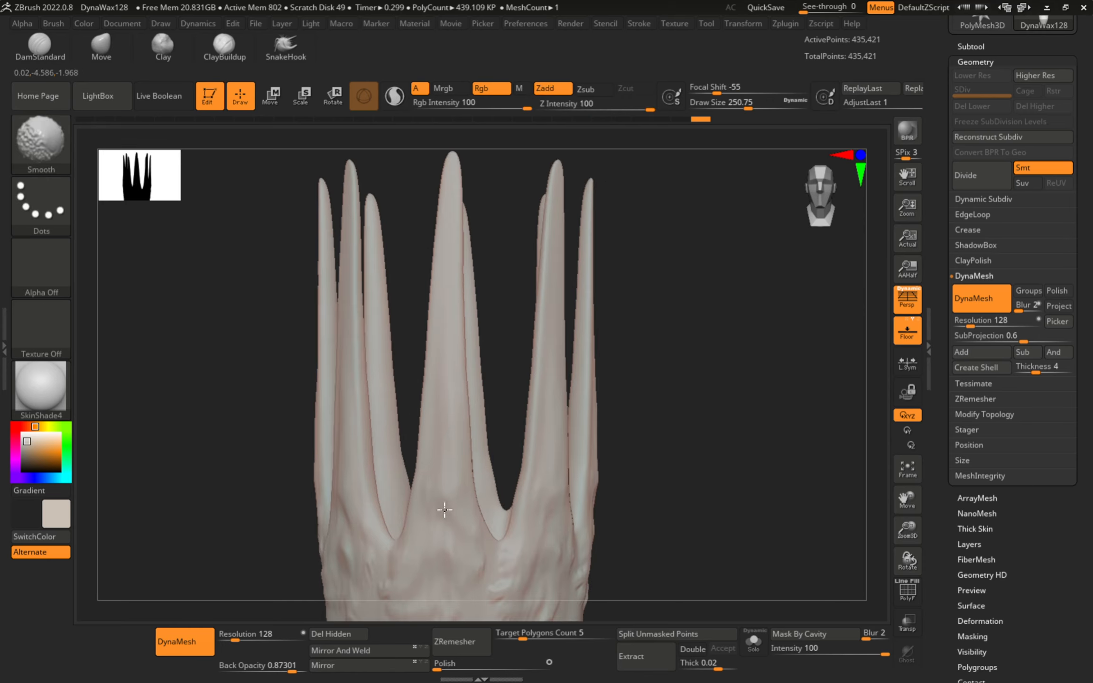
{"action": "right_click_drag", "start_coordinate": [403, 552], "coordinate": [472, 419], "text": "ctrl"}
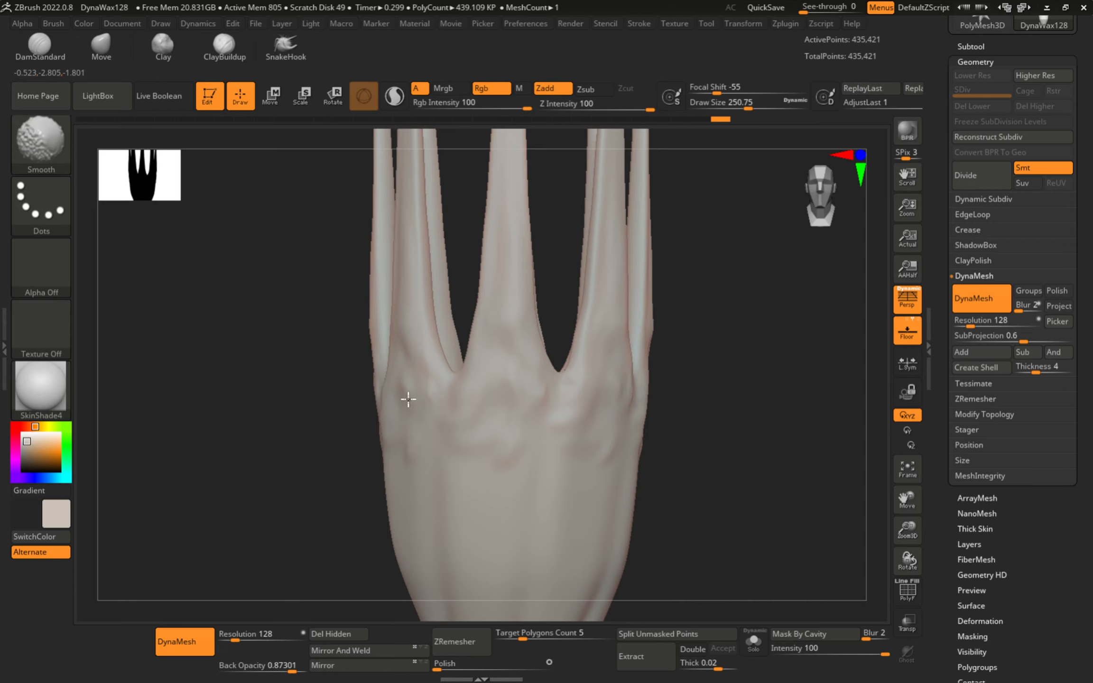
{"action": "left_click_drag", "start_coordinate": [408, 400], "coordinate": [430, 390], "text": "shift"}
{"action": "mouse_move", "coordinate": [474, 475]}
{"action": "right_mouse_down", "text": "alt"}
{"action": "mouse_move", "coordinate": [484, 347]}
{"action": "mouse_move", "coordinate": [500, 418]}
{"action": "right_mouse_up", "text": "alt"}
{"action": "key", "text": "s"}
{"action": "left_click_drag", "start_coordinate": [504, 439], "coordinate": [493, 439]}
- Shrink the brush to about 124 and paint vertical mask stripes up the vase's lower body
{"action": "right_click_drag", "start_coordinate": [481, 510], "coordinate": [486, 356], "text": "alt"}
{"action": "right_click_drag", "start_coordinate": [486, 356], "coordinate": [486, 376], "text": "ctrl"}
{"action": "key", "text": "s"}
{"action": "left_click_drag", "start_coordinate": [511, 373], "coordinate": [503, 370]}
{"action": "right_click_drag", "start_coordinate": [485, 323], "coordinate": [464, 362], "text": "alt"}
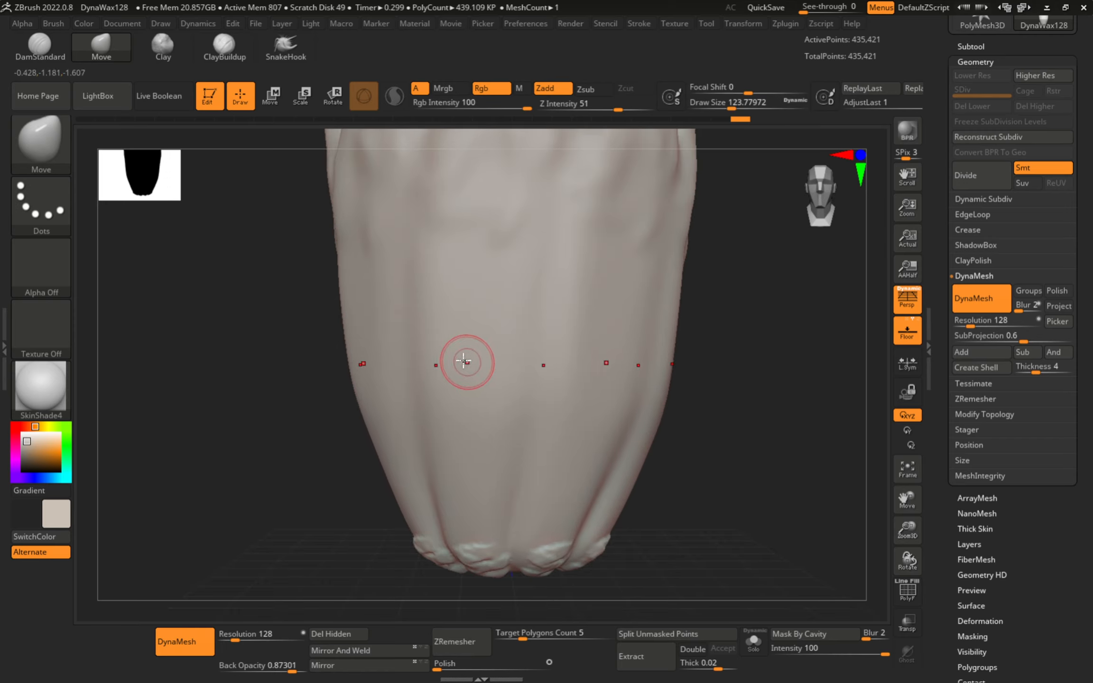
{"action": "key", "text": "ctrl"}
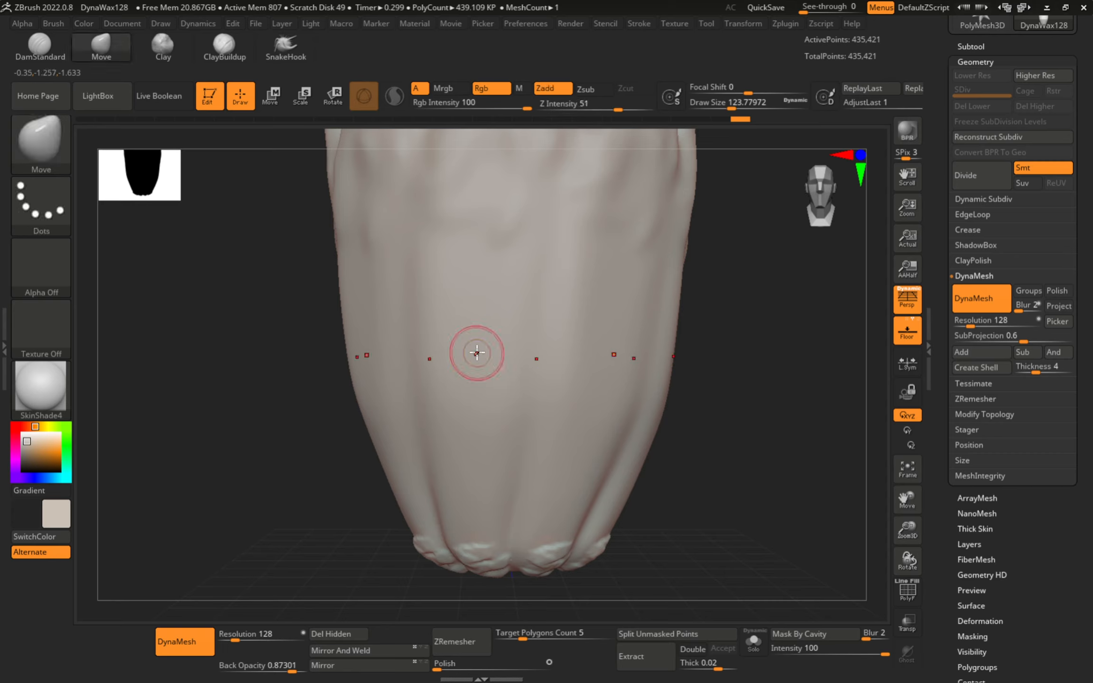
{"action": "key", "text": "ctrl"}
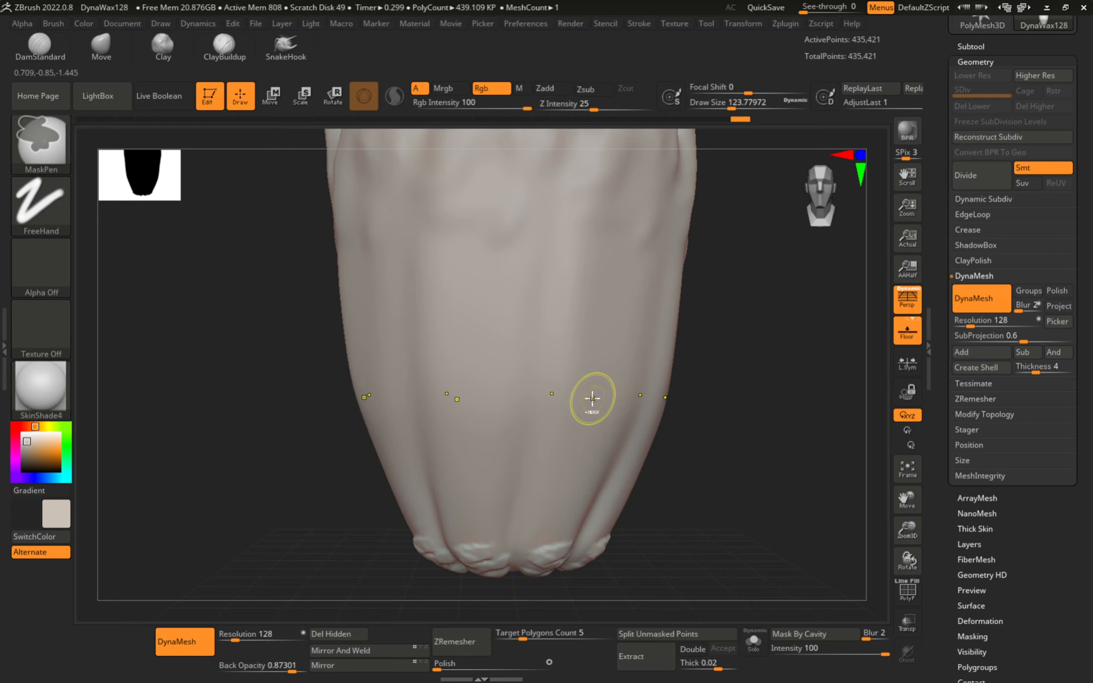
{"action": "key", "text": "ctrl"}
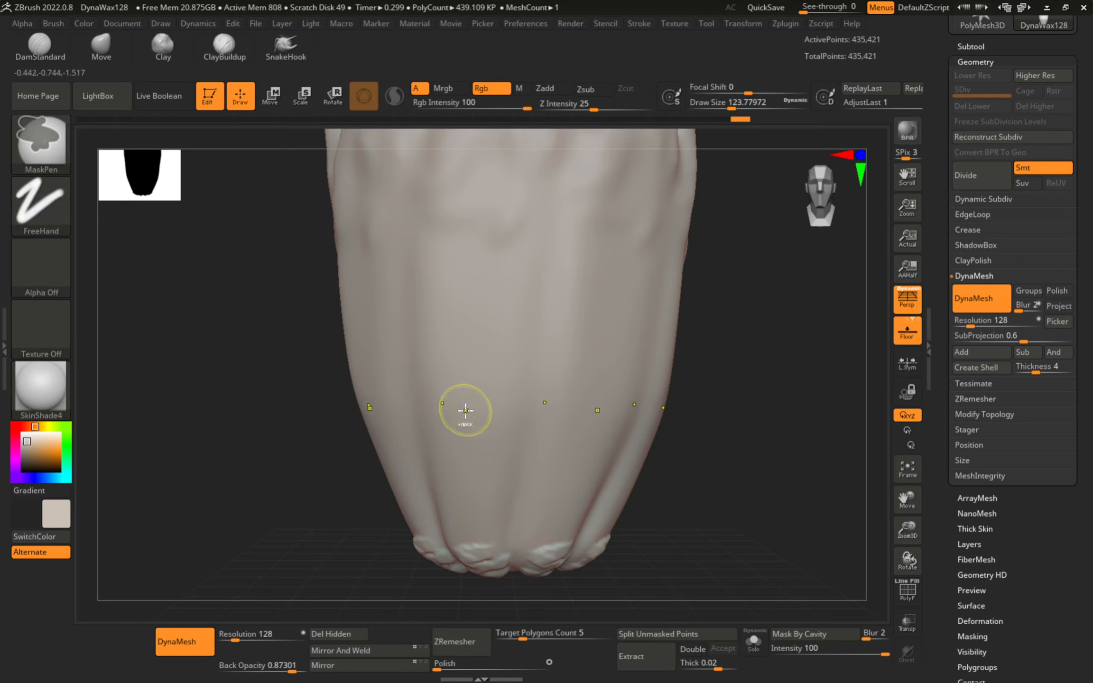
{"action": "mouse_move", "coordinate": [480, 491]}
{"action": "left_mouse_down", "text": "ctrl"}
{"action": "mouse_move", "coordinate": [458, 371]}
{"action": "mouse_move", "coordinate": [458, 202]}
{"action": "left_mouse_up", "text": "ctrl"}
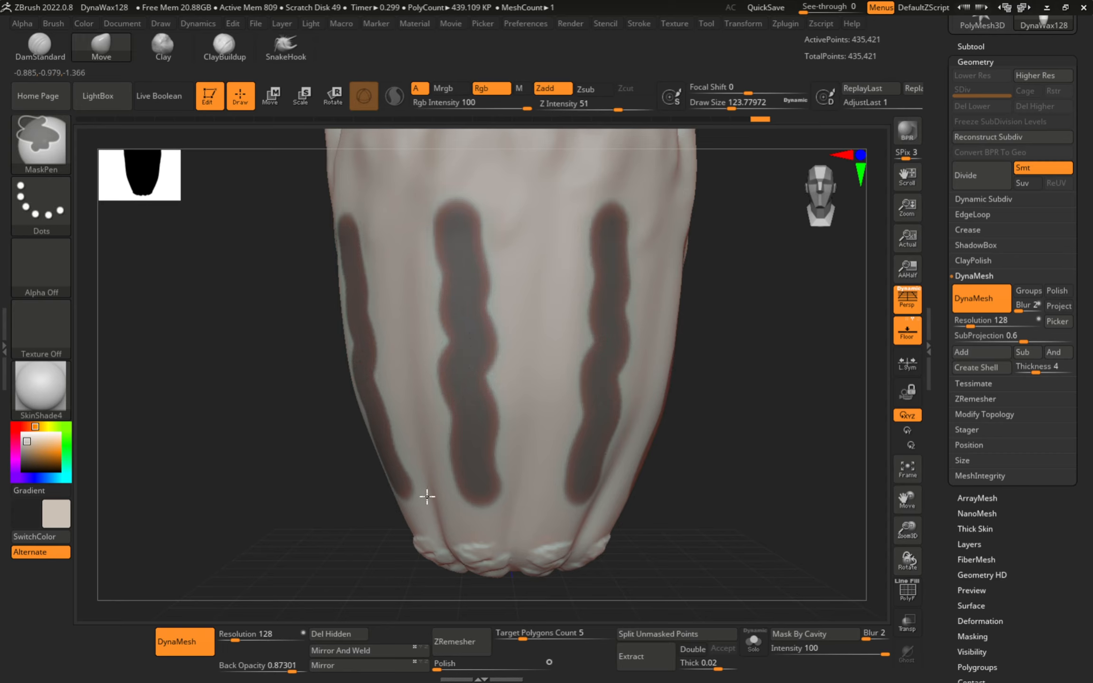
- Enlarge the brush to about 172, pull the unmasked surface downward, then undo the pull
{"action": "left_click_drag", "start_coordinate": [443, 401], "coordinate": [449, 401]}
{"action": "mouse_move", "coordinate": [476, 198]}
{"action": "left_mouse_down"}
{"action": "mouse_move", "coordinate": [493, 227]}
{"action": "mouse_move", "coordinate": [515, 430]}
{"action": "left_mouse_up"}
{"action": "key", "text": "ctrl"}
{"action": "key", "text": "ctrl+z"}
- Switch to ClayBuildup and raise clay ridges beside and down the masked stripes
{"action": "key", "text": "b"}
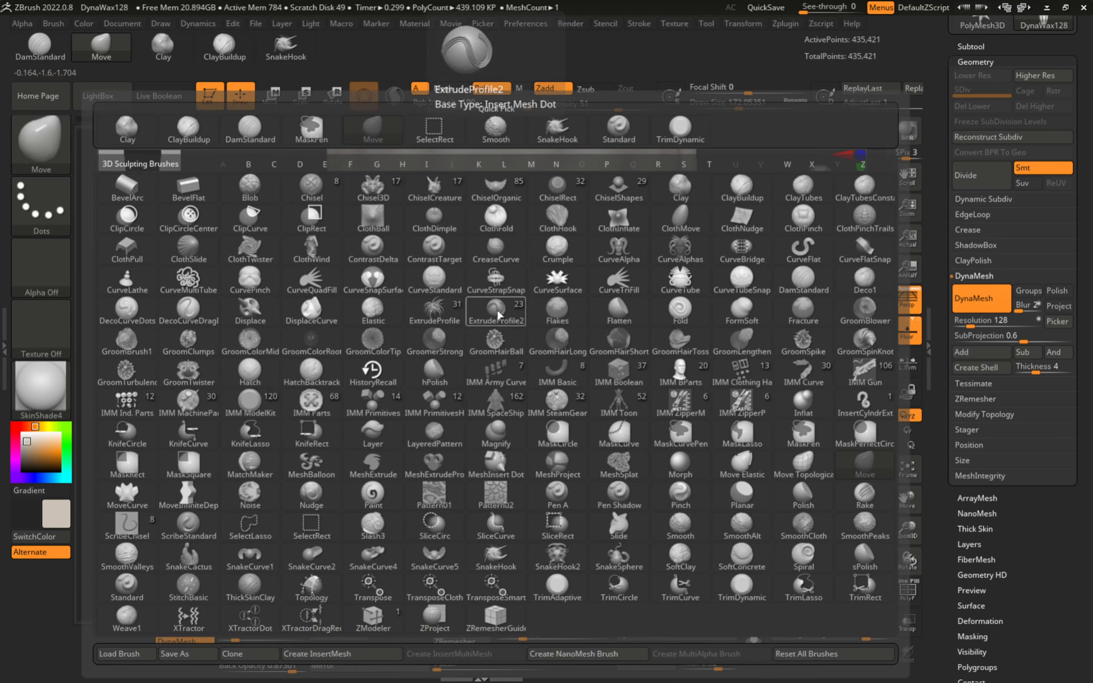
{"action": "key", "text": "c"}
{"action": "key", "text": "b"}
{"action": "mouse_move", "coordinate": [489, 203]}
{"action": "left_mouse_down"}
{"action": "mouse_move", "coordinate": [502, 286]}
{"action": "mouse_move", "coordinate": [499, 427]}
{"action": "left_mouse_up"}
{"action": "left_click_drag", "start_coordinate": [495, 330], "coordinate": [487, 519]}
{"action": "mouse_move", "coordinate": [425, 192]}
{"action": "left_mouse_down"}
{"action": "mouse_move", "coordinate": [438, 495]}
{"action": "mouse_move", "coordinate": [423, 223]}
{"action": "left_mouse_up"}
{"action": "mouse_move", "coordinate": [430, 233]}
{"action": "right_mouse_down"}
{"action": "mouse_move", "coordinate": [456, 282]}
{"action": "mouse_move", "coordinate": [468, 280]}
{"action": "right_mouse_up"}
{"action": "left_click_drag", "start_coordinate": [446, 214], "coordinate": [456, 503]}
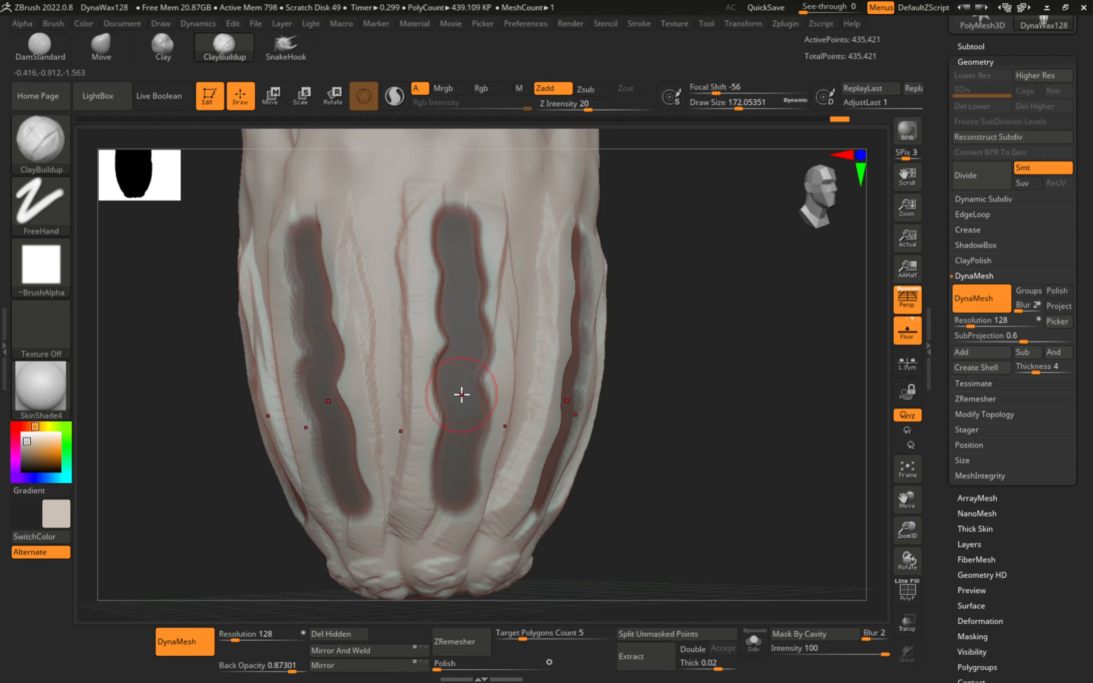
- Undo the clay ridges, reduce the brush size and clear the mask from the vase
{"action": "key", "text": "ctrl+z"}
{"action": "key", "text": "ctrl+z"}
{"action": "mouse_move", "coordinate": [521, 365]}
{"action": "right_mouse_down", "text": "ctrl"}
{"action": "mouse_move", "coordinate": [451, 356]}
{"action": "mouse_move", "coordinate": [513, 369]}
{"action": "right_mouse_up", "text": "ctrl"}
{"action": "key", "text": "ctrl+z"}
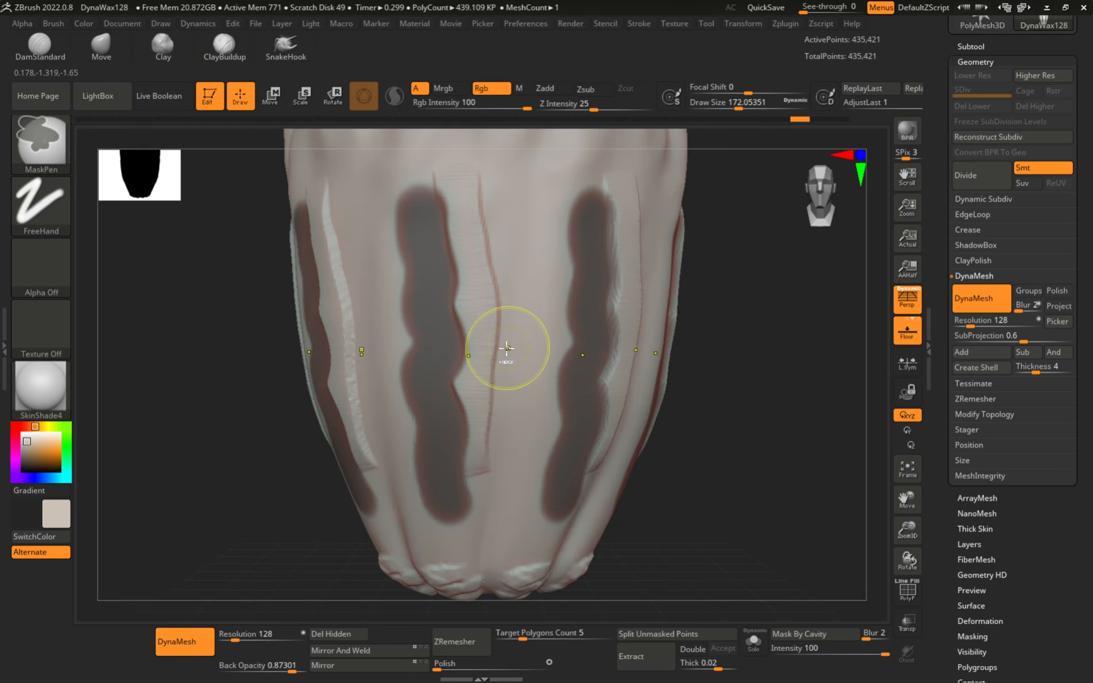
{"action": "key", "text": "ctrl+z"}
{"action": "key", "text": "s"}
{"action": "left_click_drag", "start_coordinate": [516, 369], "coordinate": [505, 369]}
{"action": "left_click_drag", "start_coordinate": [775, 360], "coordinate": [800, 391], "text": "ctrl"}
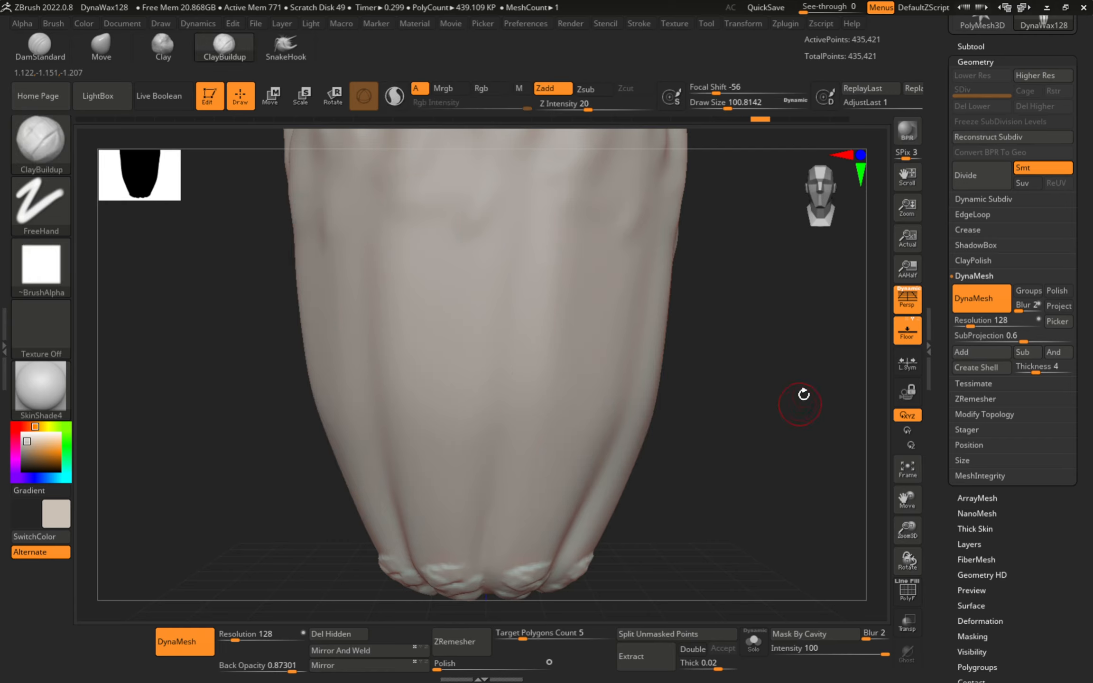
- DynaMesh the vase into one merged surface of 429,296 points
{"action": "right_click_drag", "start_coordinate": [647, 372], "coordinate": [526, 380], "text": "alt"}
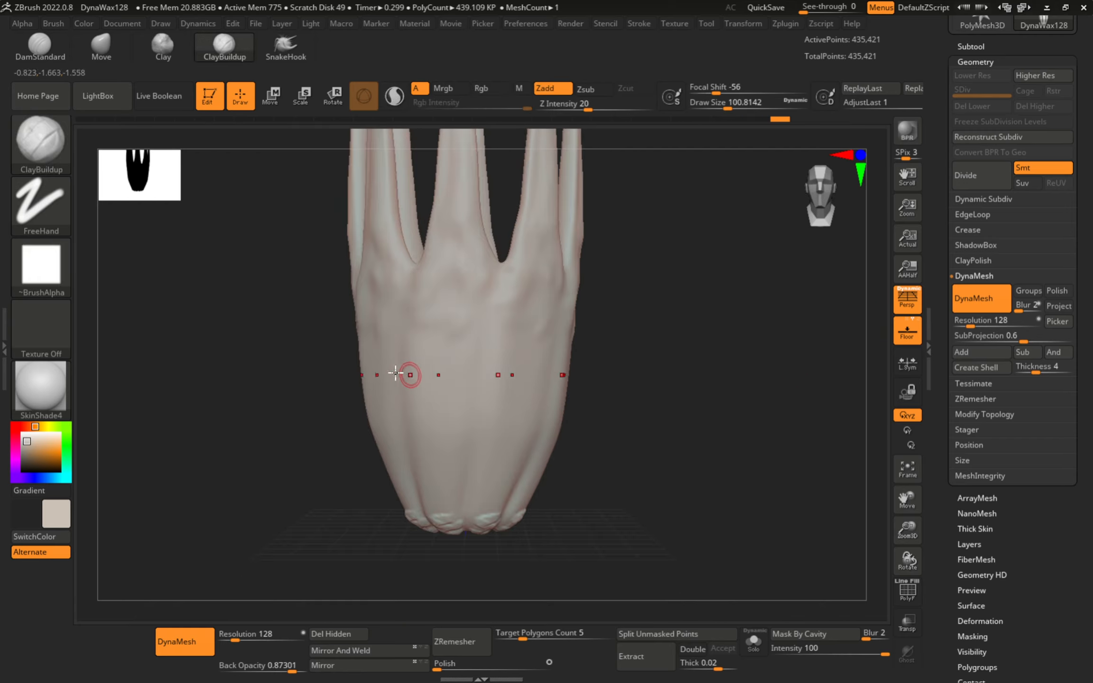
{"action": "right_click_drag", "start_coordinate": [314, 370], "coordinate": [464, 342], "text": "ctrl"}
{"action": "right_click", "coordinate": [396, 348], "text": "ctrl"}
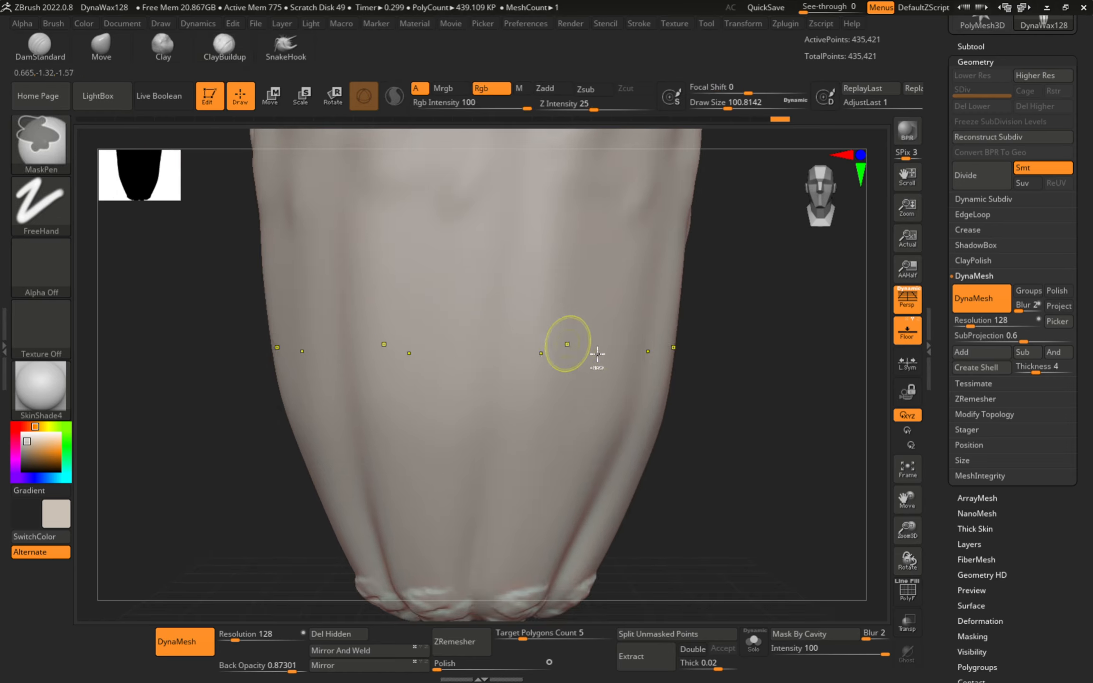
{"action": "left_click_drag", "start_coordinate": [714, 326], "coordinate": [828, 405], "text": "ctrl"}
{"action": "right_click_drag", "start_coordinate": [708, 390], "coordinate": [660, 439], "text": "alt"}
- Try diagonal mask strokes and a wide mask band on the body, then undo and clear them
{"action": "left_click_drag", "start_coordinate": [419, 352], "coordinate": [552, 434], "text": "ctrl"}
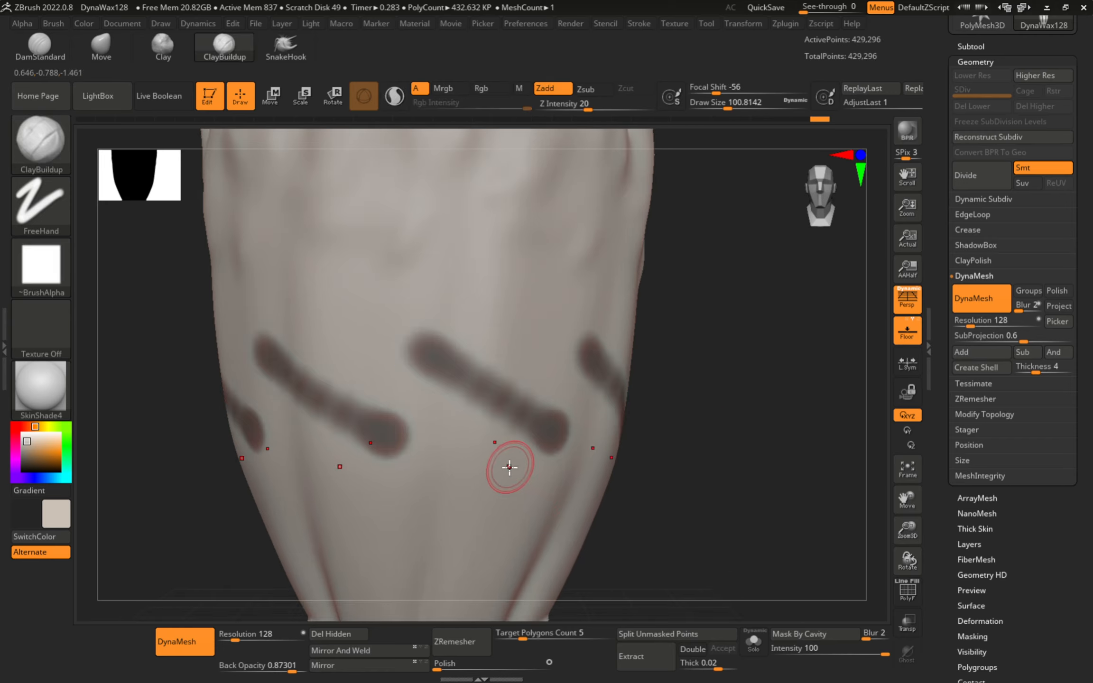
{"action": "key", "text": "ctrl+z"}
{"action": "left_click_drag", "start_coordinate": [420, 355], "coordinate": [565, 445], "text": "ctrl"}
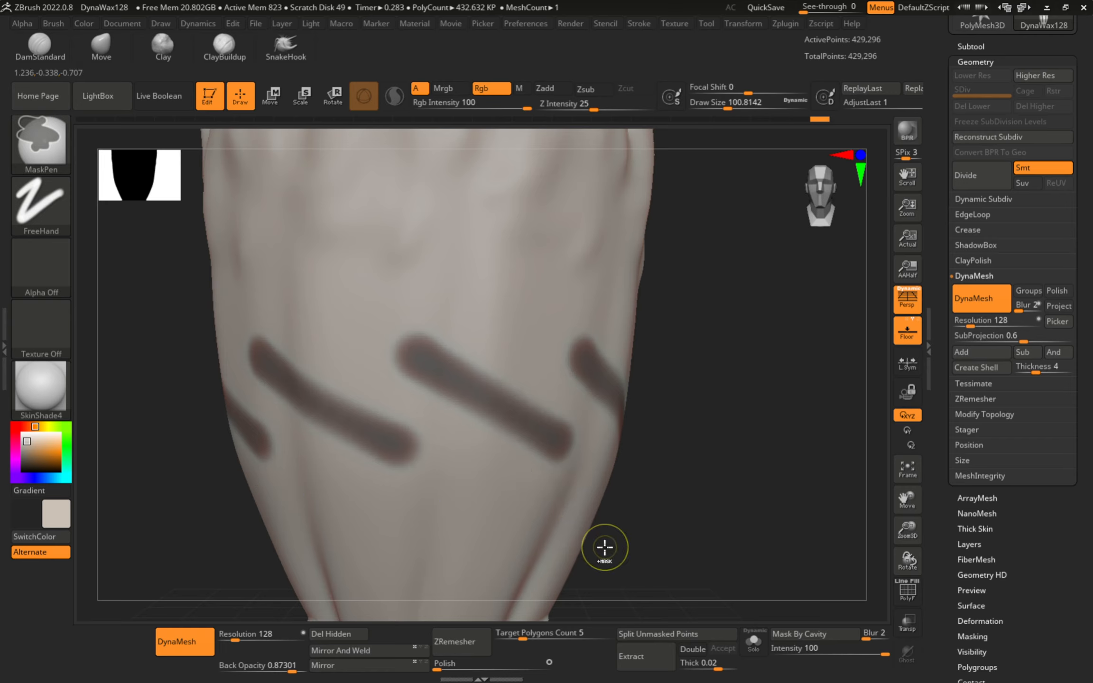
{"action": "key", "text": "ctrl+z"}
{"action": "right_click_drag", "start_coordinate": [695, 435], "coordinate": [651, 412], "text": "alt"}
{"action": "mouse_move", "coordinate": [752, 466]}
{"action": "left_mouse_down", "text": "ctrl"}
{"action": "mouse_move", "coordinate": [608, 291]}
{"action": "mouse_move", "coordinate": [341, 274]}
{"action": "mouse_move", "coordinate": [776, 344]}
{"action": "mouse_move", "coordinate": [418, 282]}
{"action": "left_mouse_up", "text": "ctrl"}
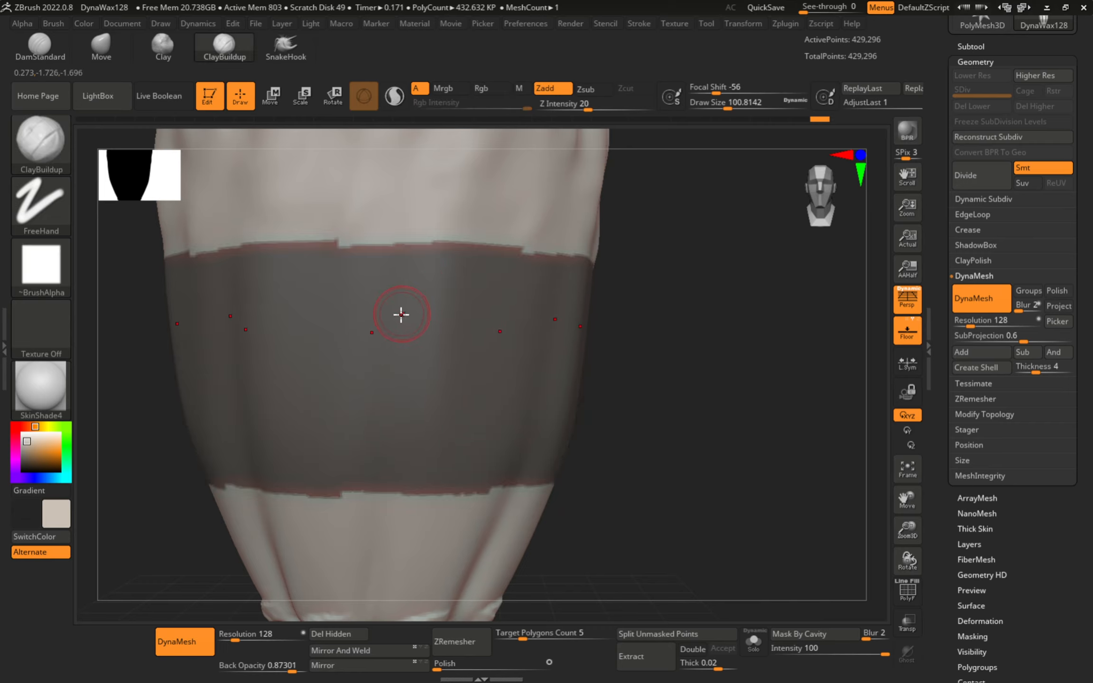
{"action": "right_click_drag", "start_coordinate": [401, 315], "coordinate": [483, 350], "text": "alt"}
{"action": "key", "text": "ctrl+z"}
{"action": "left_click_drag", "start_coordinate": [713, 326], "coordinate": [791, 377], "text": "ctrl"}
{"action": "left_click_drag", "start_coordinate": [818, 528], "coordinate": [817, 528]}
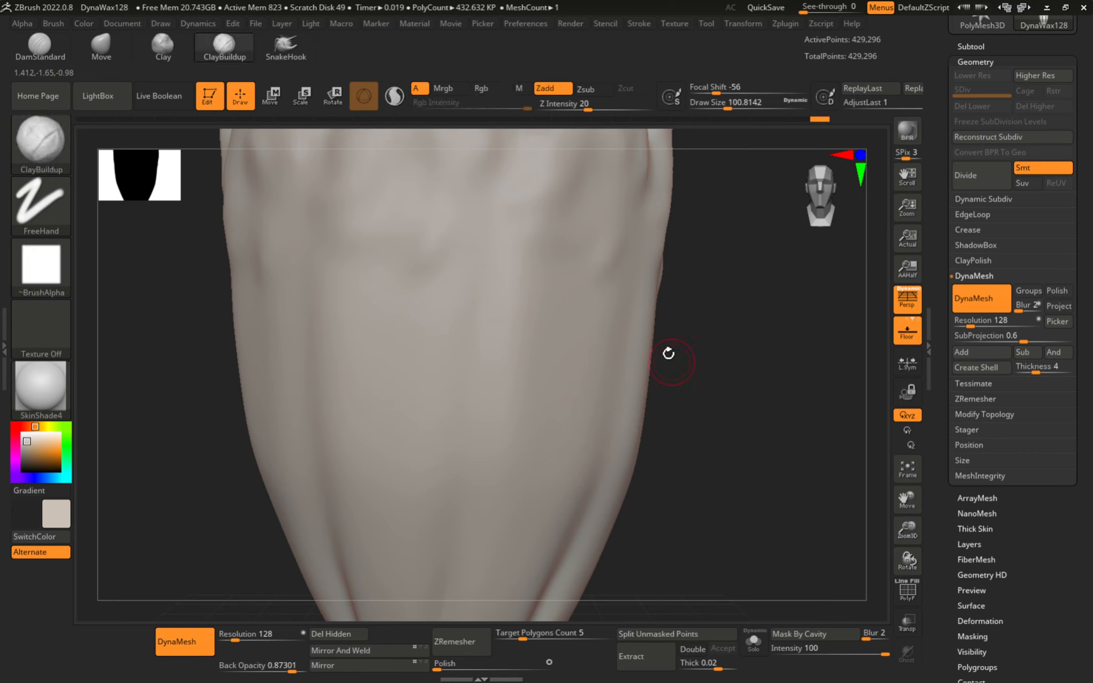
- Set the brush size to 46, then 131.96, try a ridge stroke and undo it
{"action": "key", "text": "s"}
{"action": "left_click_drag", "start_coordinate": [551, 352], "coordinate": [538, 354]}
{"action": "key", "text": "s"}
{"action": "mouse_move", "coordinate": [398, 366]}
{"action": "left_mouse_down"}
{"action": "mouse_move", "coordinate": [412, 366]}
{"action": "mouse_move", "coordinate": [415, 298]}
{"action": "mouse_move", "coordinate": [431, 320]}
{"action": "mouse_move", "coordinate": [437, 431]}
{"action": "mouse_move", "coordinate": [455, 459]}
{"action": "mouse_move", "coordinate": [477, 290]}
{"action": "left_mouse_up"}
{"action": "left_click_drag", "start_coordinate": [368, 303], "coordinate": [402, 246]}
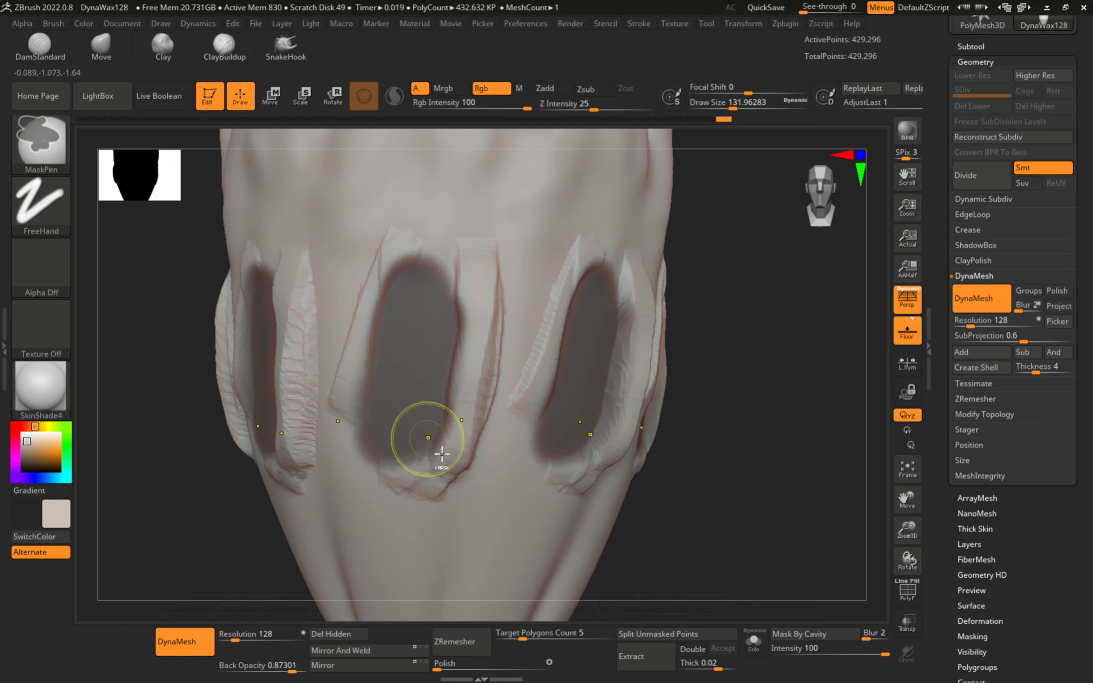
{"action": "key", "text": "ctrl+z"}
{"action": "key", "text": "ctrl+z"}
{"action": "right_click_drag", "start_coordinate": [464, 430], "coordinate": [489, 412]}
{"action": "mouse_move", "coordinate": [406, 415]}
{"action": "right_mouse_down", "text": "ctrl"}
{"action": "mouse_move", "coordinate": [425, 381]}
{"action": "mouse_move", "coordinate": [366, 403]}
{"action": "mouse_move", "coordinate": [434, 393]}
{"action": "right_mouse_up", "text": "ctrl"}
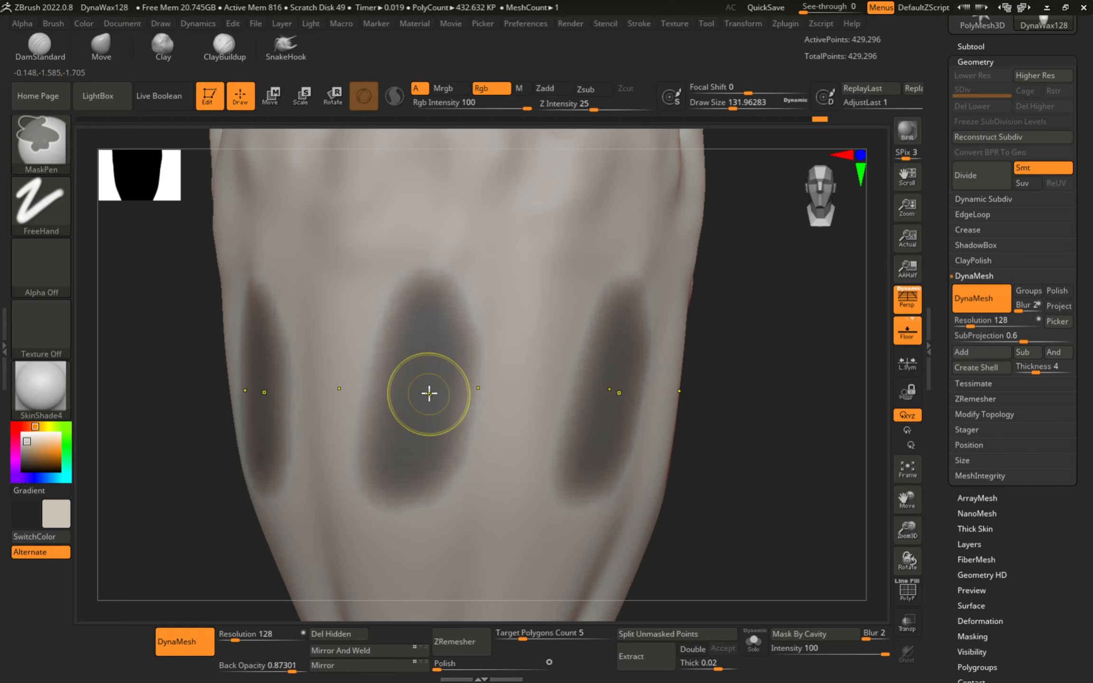
- Sharpen the edges of the oval masks and invert the mask back and forth
{"action": "key", "text": "ctrl"}
{"action": "left_click", "coordinate": [429, 394], "text": "ctrl+alt"}
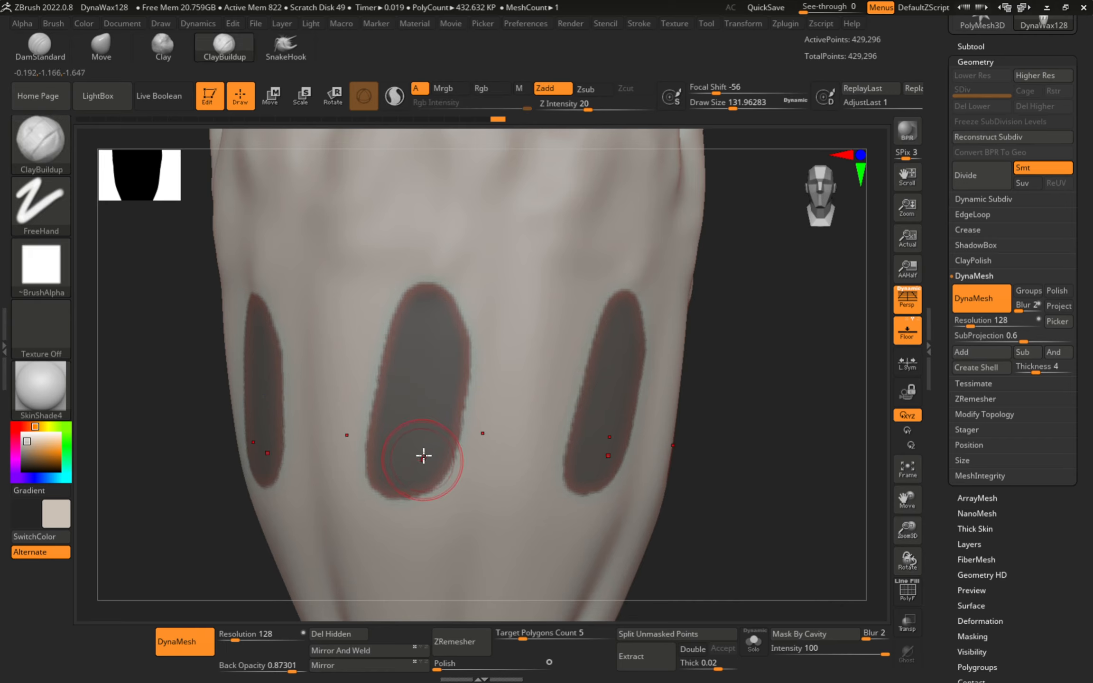
{"action": "left_click_drag", "start_coordinate": [423, 456], "coordinate": [456, 449]}
{"action": "mouse_move", "coordinate": [455, 449]}
{"action": "right_mouse_down", "text": "alt"}
{"action": "mouse_move", "coordinate": [430, 376]}
{"action": "mouse_move", "coordinate": [384, 386]}
{"action": "right_mouse_up", "text": "alt"}
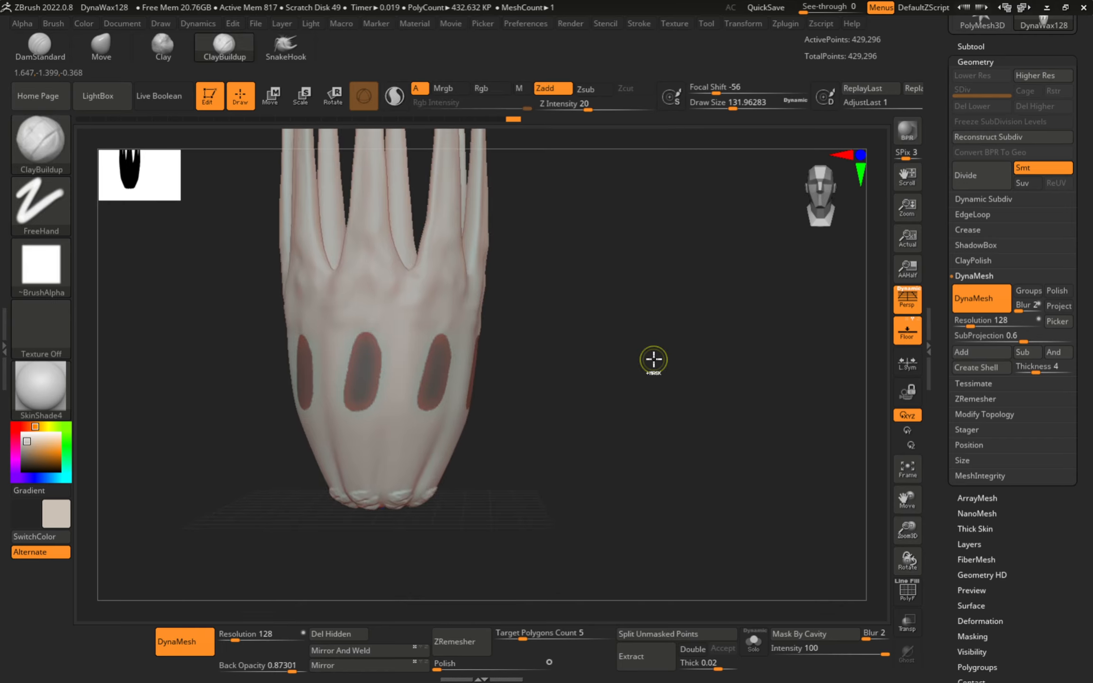
{"action": "key", "text": "ctrl"}
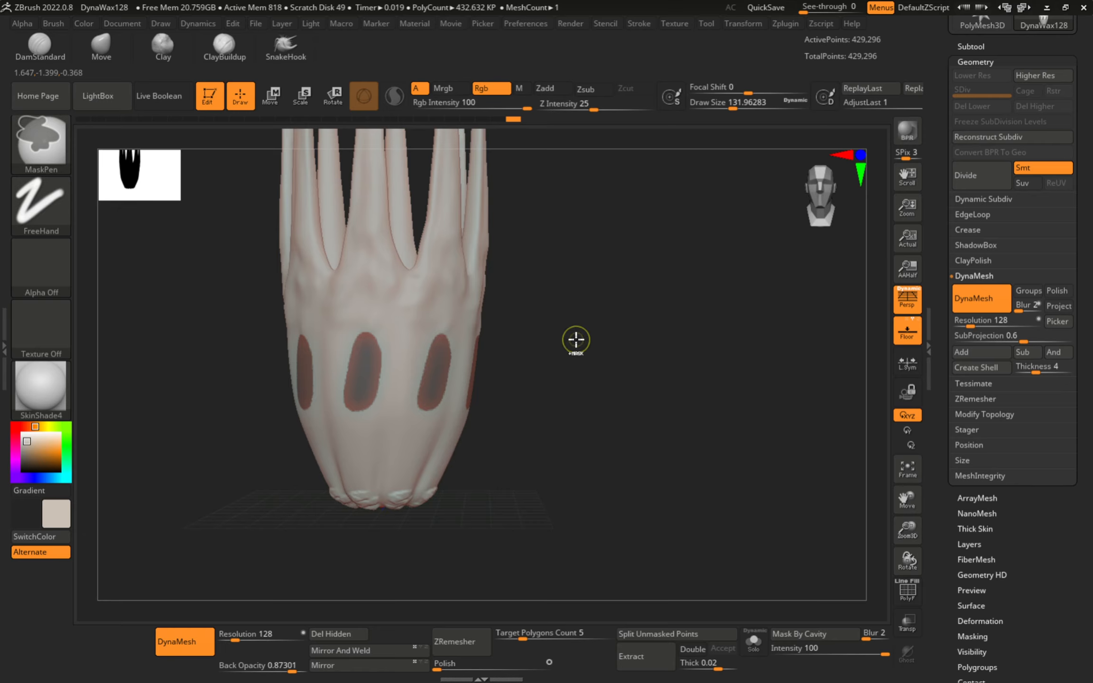
{"action": "left_click", "coordinate": [576, 340], "text": "ctrl"}
{"action": "mouse_move", "coordinate": [427, 403]}
{"action": "right_mouse_down", "text": "alt"}
{"action": "mouse_move", "coordinate": [417, 393]}
{"action": "mouse_move", "coordinate": [586, 376]}
{"action": "right_mouse_up", "text": "alt"}
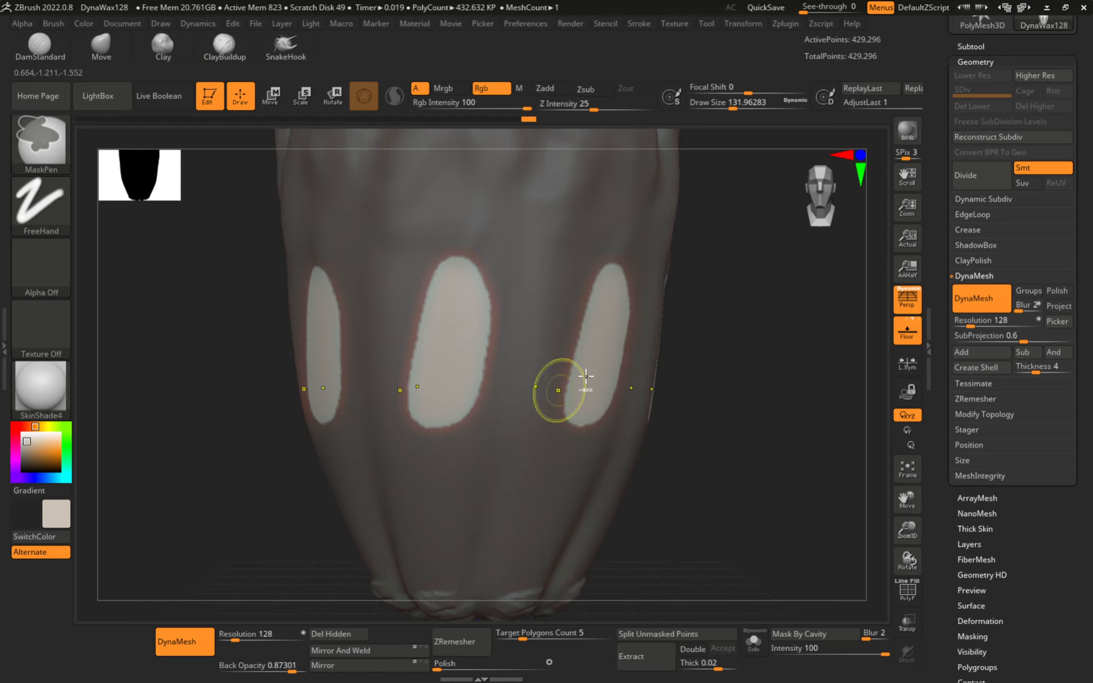
{"action": "left_click", "coordinate": [763, 351], "text": "ctrl"}
{"action": "left_click", "coordinate": [765, 506], "text": "ctrl"}
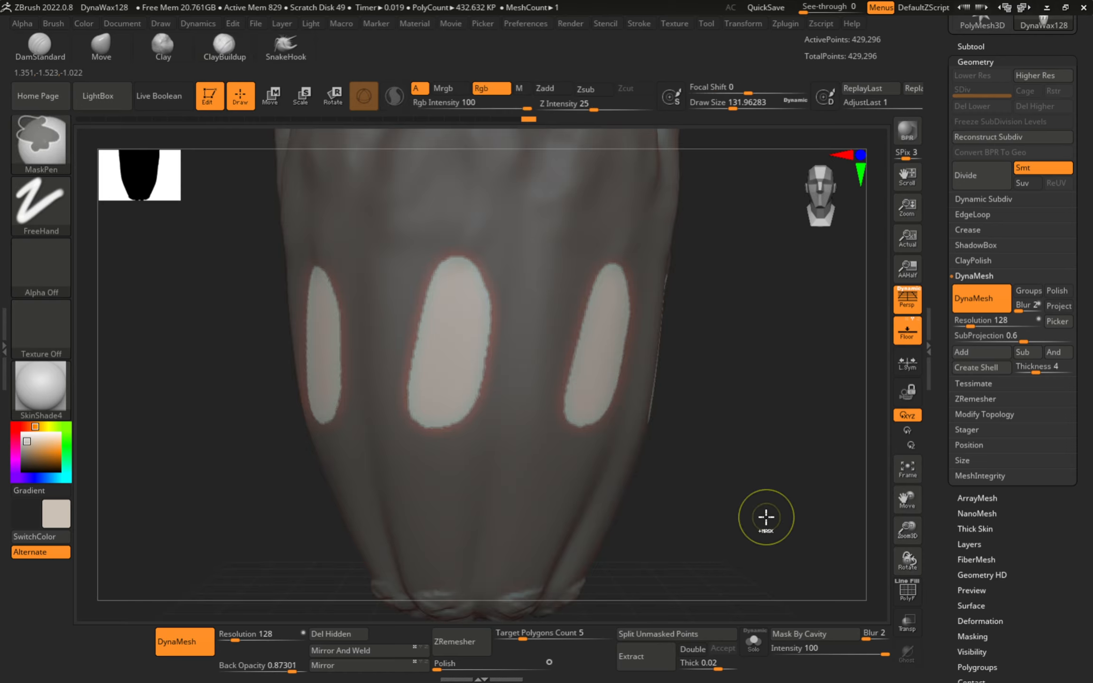
- Rotate to show the top spires and raise the brush size to 298.79, then 567.25
{"action": "left_click_drag", "start_coordinate": [737, 456], "coordinate": [484, 357]}
{"action": "right_click_drag", "start_coordinate": [400, 376], "coordinate": [479, 383], "text": "alt"}
{"action": "key", "text": "s"}
{"action": "left_click", "coordinate": [445, 399]}
{"action": "mouse_move", "coordinate": [456, 500]}
{"action": "right_mouse_down", "text": "alt"}
{"action": "mouse_move", "coordinate": [447, 572]}
{"action": "mouse_move", "coordinate": [430, 389]}
{"action": "mouse_move", "coordinate": [401, 420]}
{"action": "right_mouse_up", "text": "alt"}
{"action": "key", "text": "s"}
{"action": "left_click", "coordinate": [451, 452]}
{"action": "right_click_drag", "start_coordinate": [452, 473], "coordinate": [458, 417], "text": "alt"}
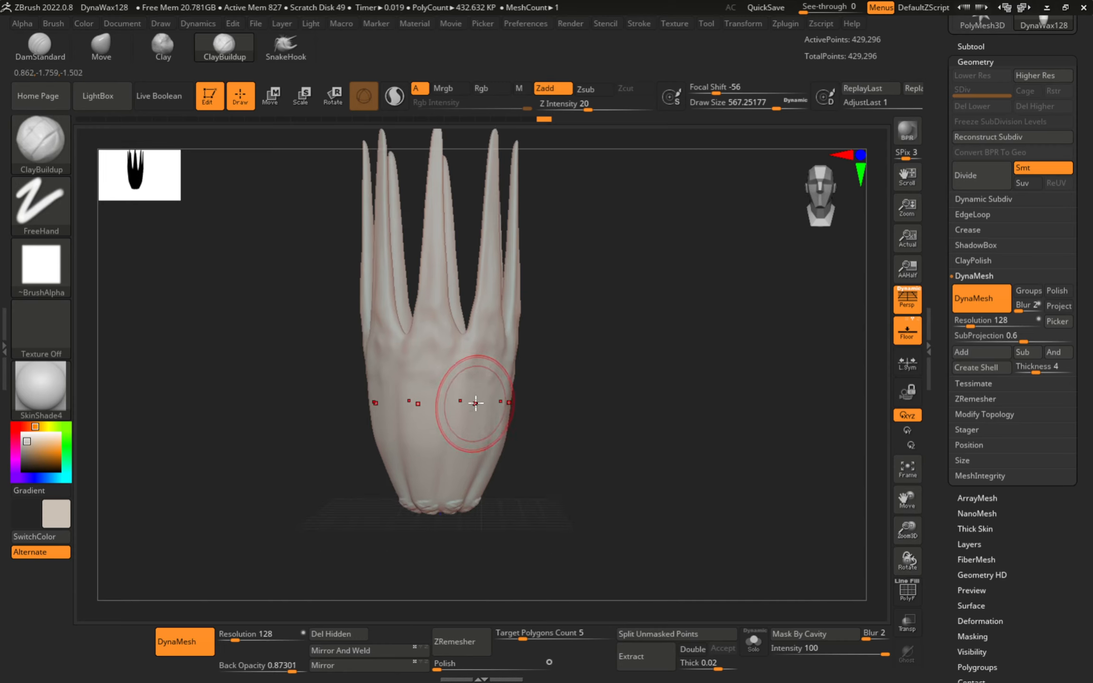
- Lower the brush size to 364.79 and save the vase as ZTool DynaWax128 in Downloads
{"action": "right_click_drag", "start_coordinate": [433, 349], "coordinate": [436, 393], "text": "alt"}
{"action": "right_click_drag", "start_coordinate": [437, 393], "coordinate": [426, 379], "text": "ctrl"}
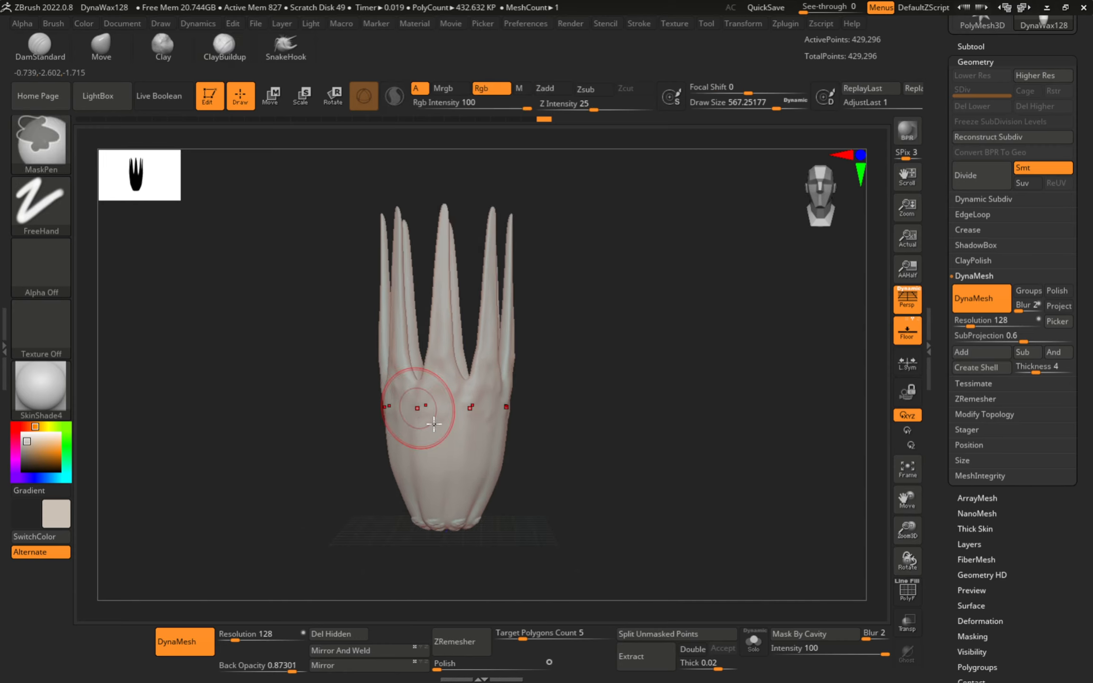
{"action": "key", "text": "s"}
{"action": "left_click", "coordinate": [426, 426]}
{"action": "left_click_drag", "start_coordinate": [1089, 132], "coordinate": [1083, 248]}
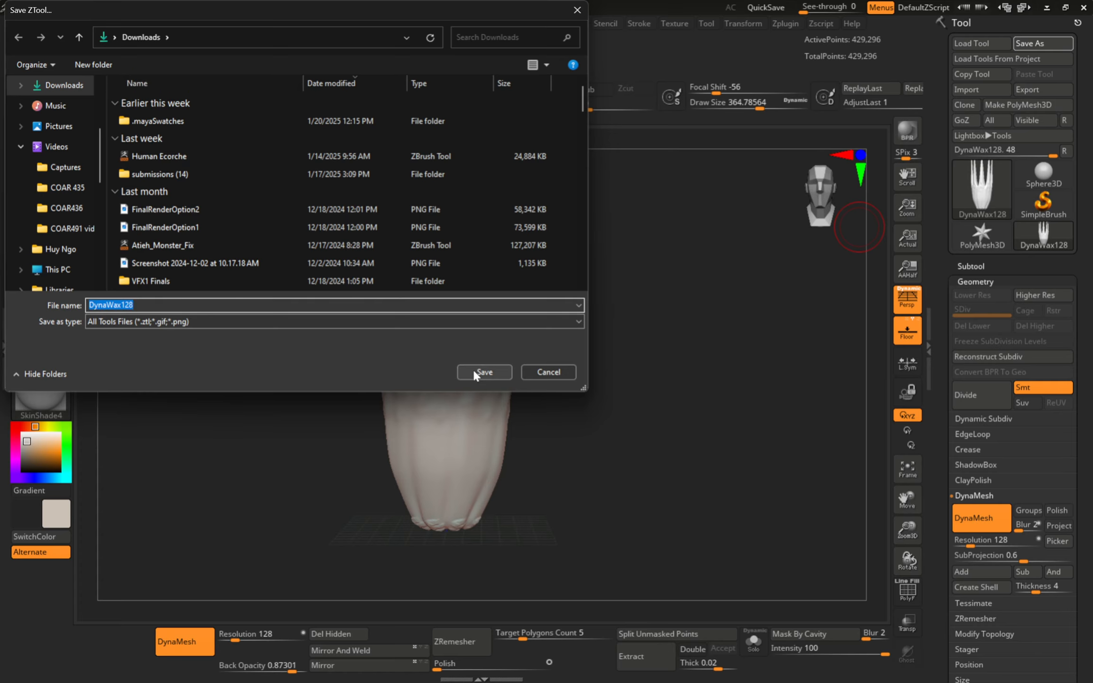
{"action": "left_click", "coordinate": [547, 372]}
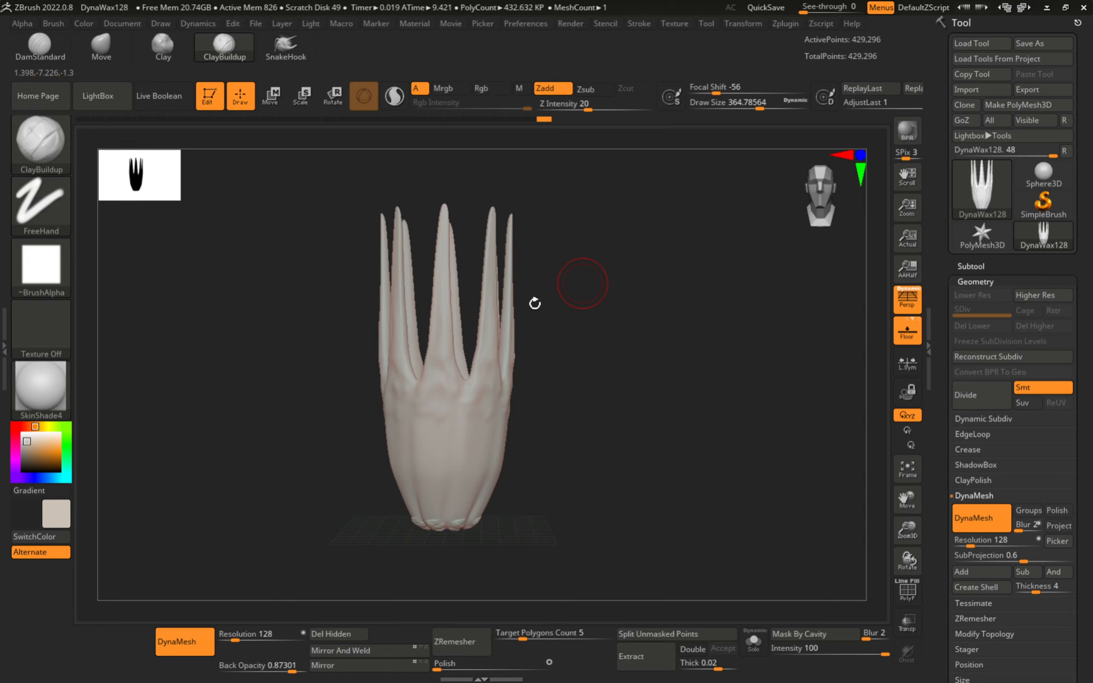
- Try building clay bulk across the lower body, undoing each attempt
{"action": "mouse_move", "coordinate": [394, 427]}
{"action": "left_mouse_down"}
{"action": "mouse_move", "coordinate": [419, 422]}
{"action": "mouse_move", "coordinate": [434, 439]}
{"action": "mouse_move", "coordinate": [435, 471]}
{"action": "mouse_move", "coordinate": [487, 465]}
{"action": "left_mouse_up"}
{"action": "key", "text": "ctrl+z"}
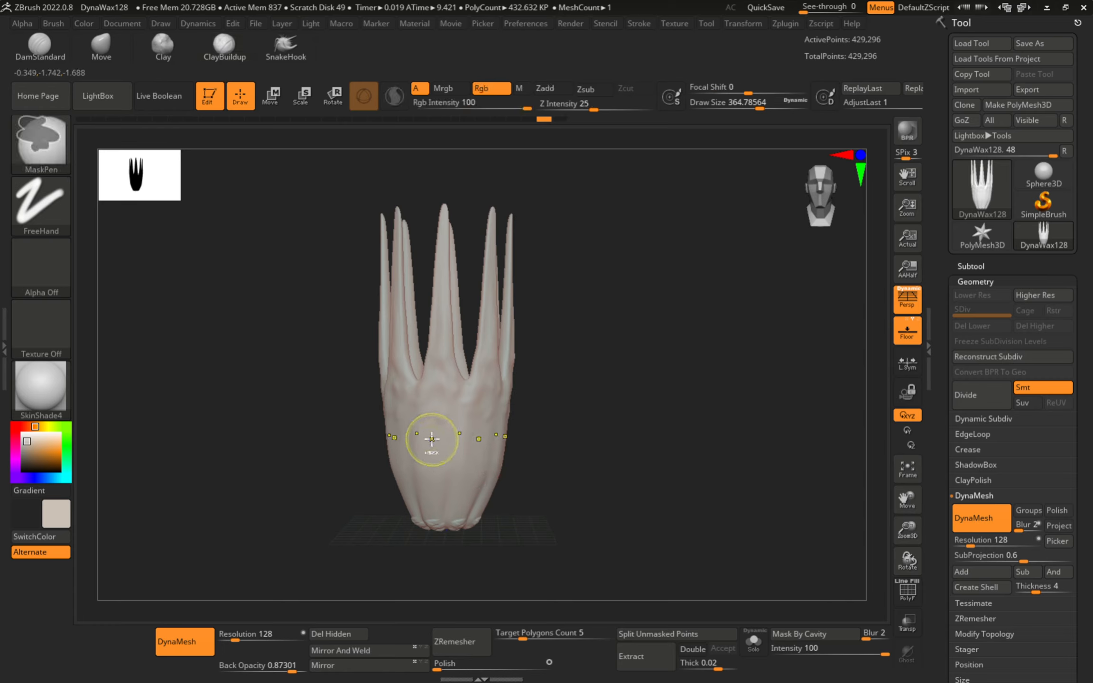
{"action": "left_click_drag", "start_coordinate": [386, 426], "coordinate": [506, 423]}
{"action": "key", "text": "ctrl+z"}
{"action": "key", "text": "ctrl"}
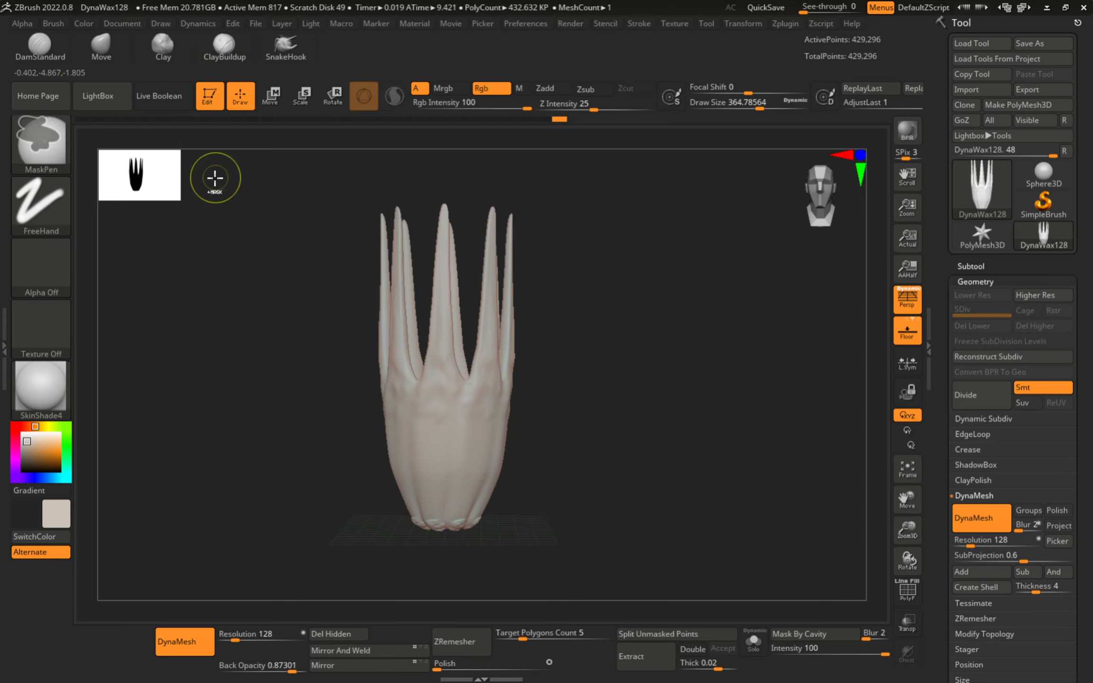
- Start a new document without saving changes, then toggle LightBox
{"action": "left_click", "coordinate": [125, 24]}
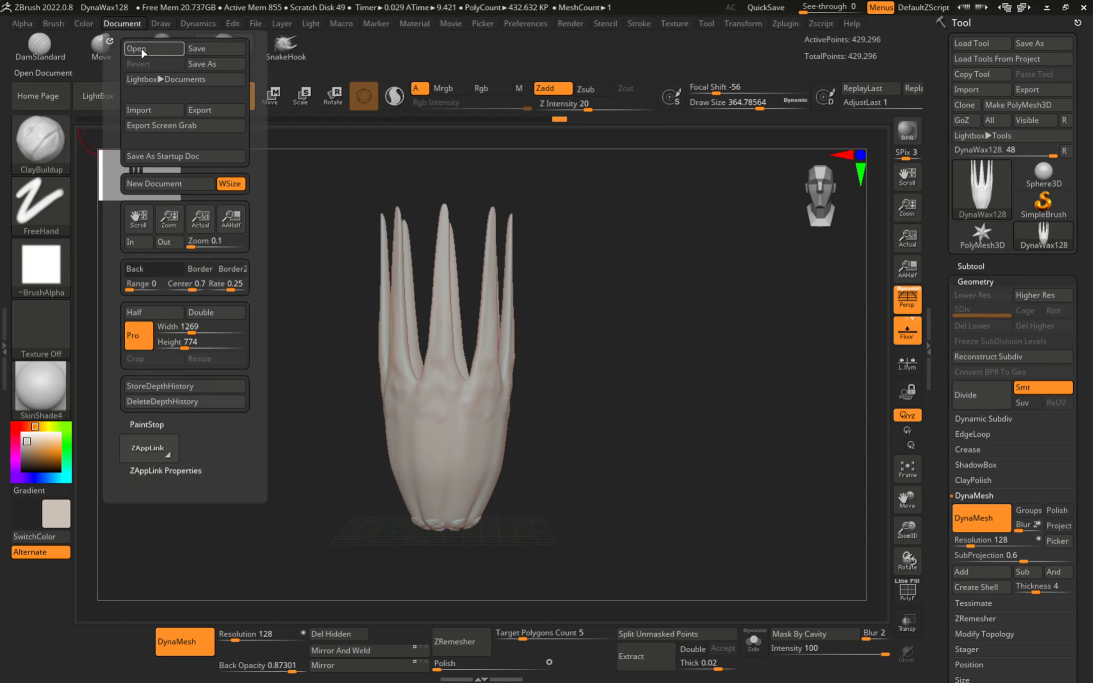
{"action": "left_click", "coordinate": [155, 184]}
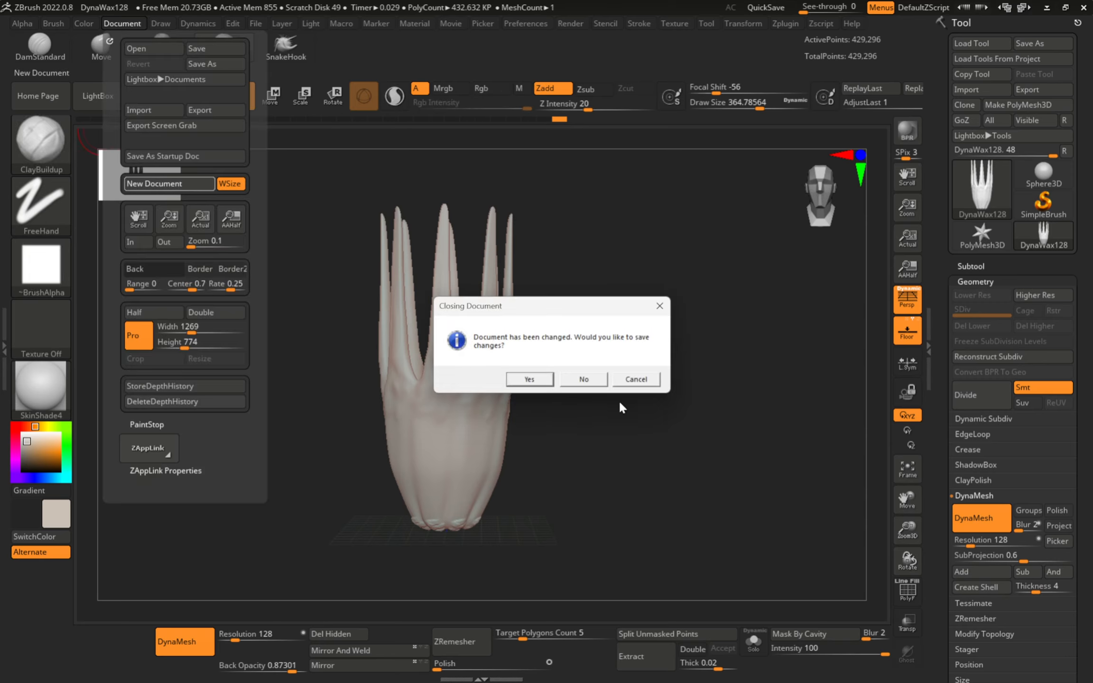
{"action": "left_click", "coordinate": [583, 380]}
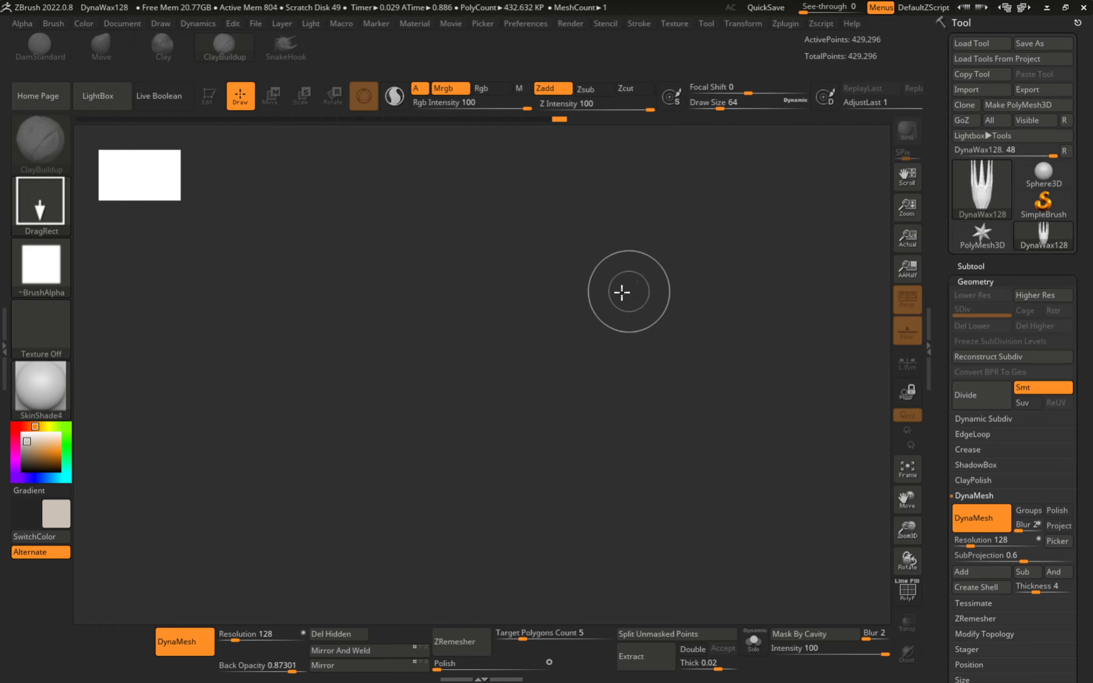
{"action": "left_click", "coordinate": [99, 97]}
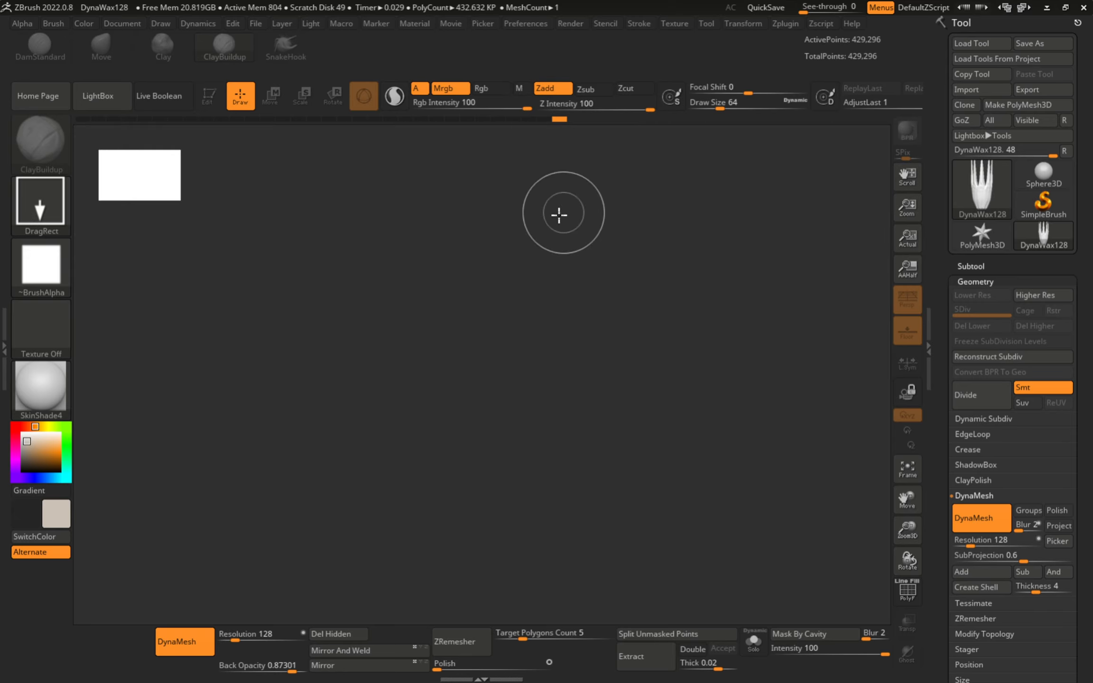
- Load the saved Human Ecorche tool file
{"action": "left_click", "coordinate": [980, 43]}
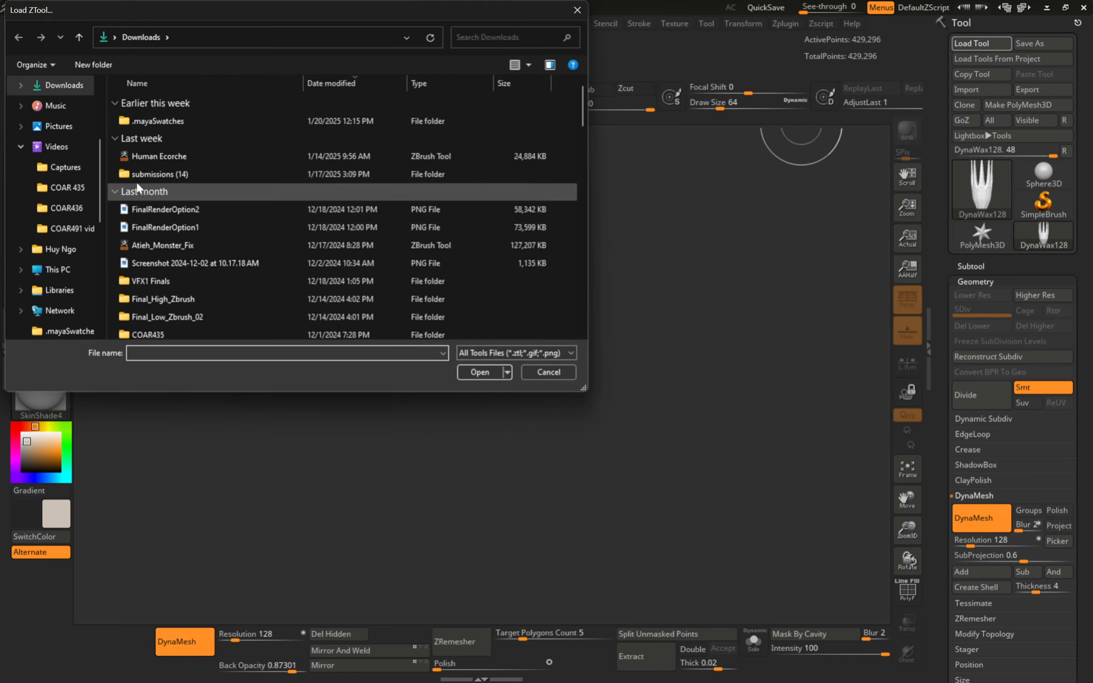
{"action": "left_click", "coordinate": [216, 158]}
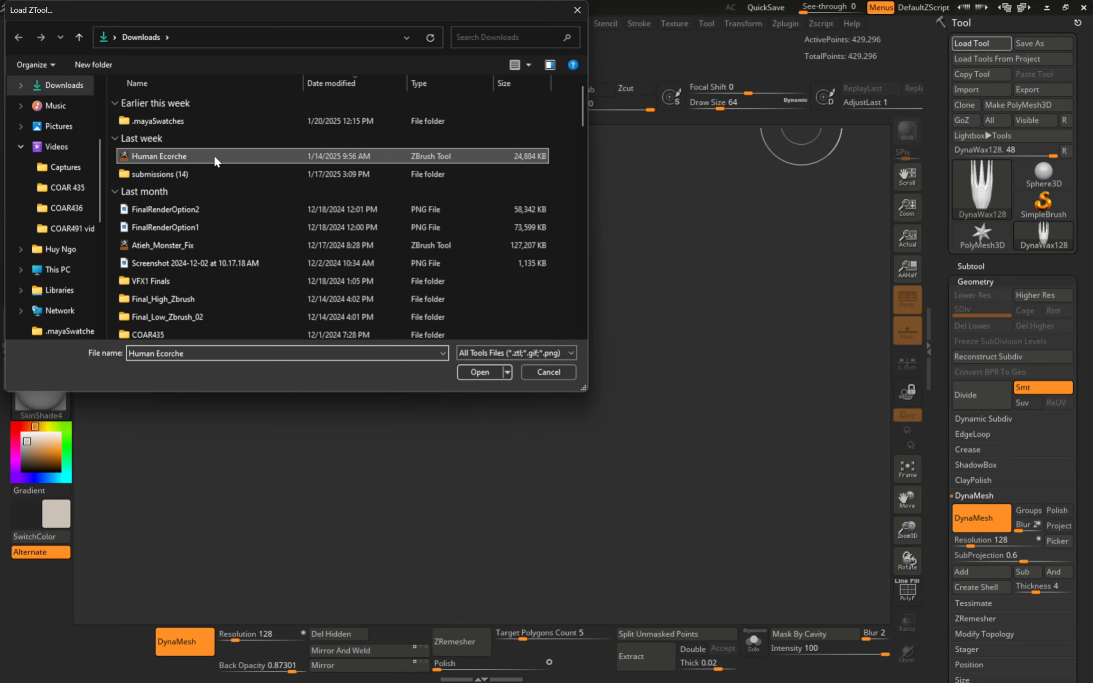
{"action": "left_click", "coordinate": [480, 373]}
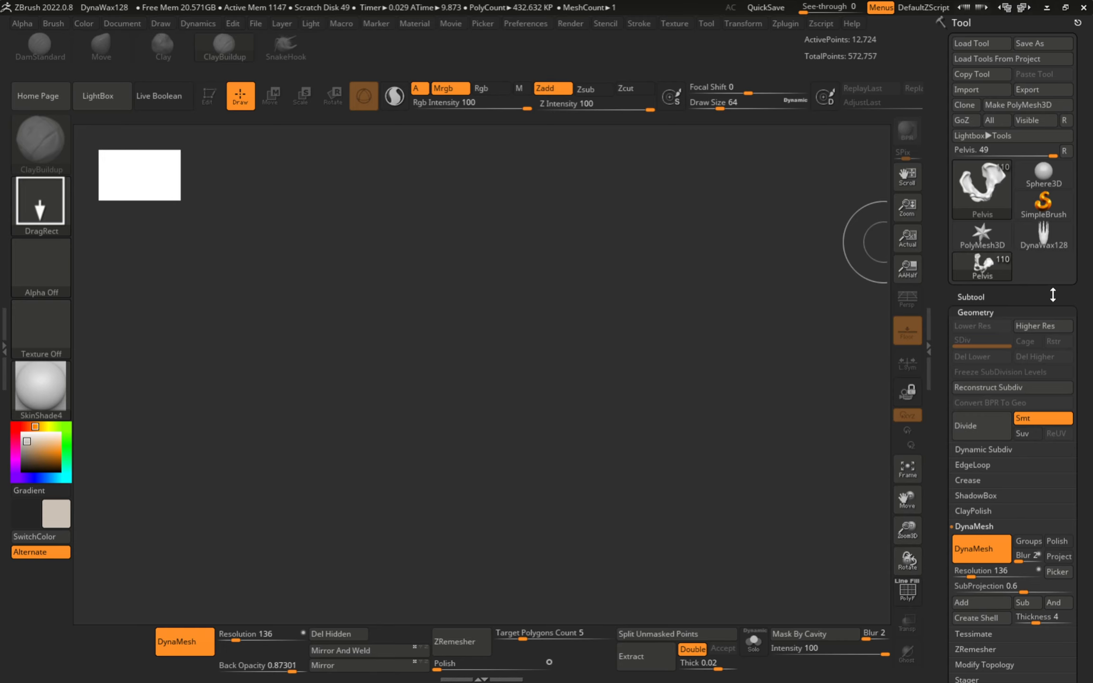
- Draw the ecorche figure, clear the canvas with Ctrl+N, and redraw it centred
{"action": "mouse_move", "coordinate": [979, 268]}
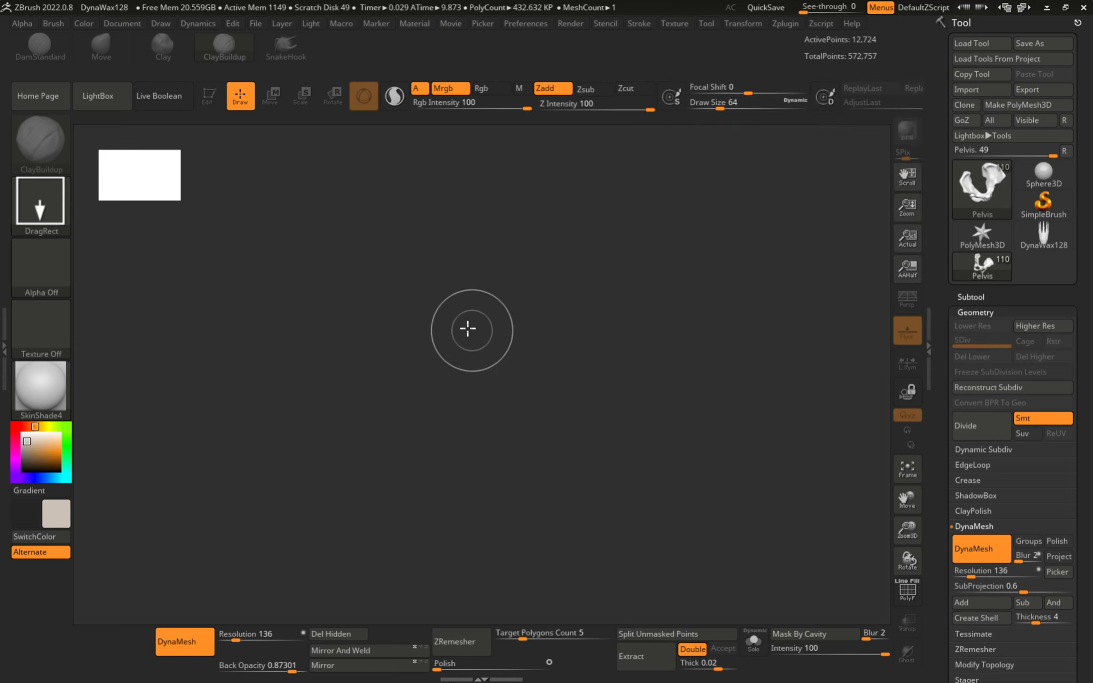
{"action": "left_click_drag", "start_coordinate": [467, 337], "coordinate": [470, 479]}
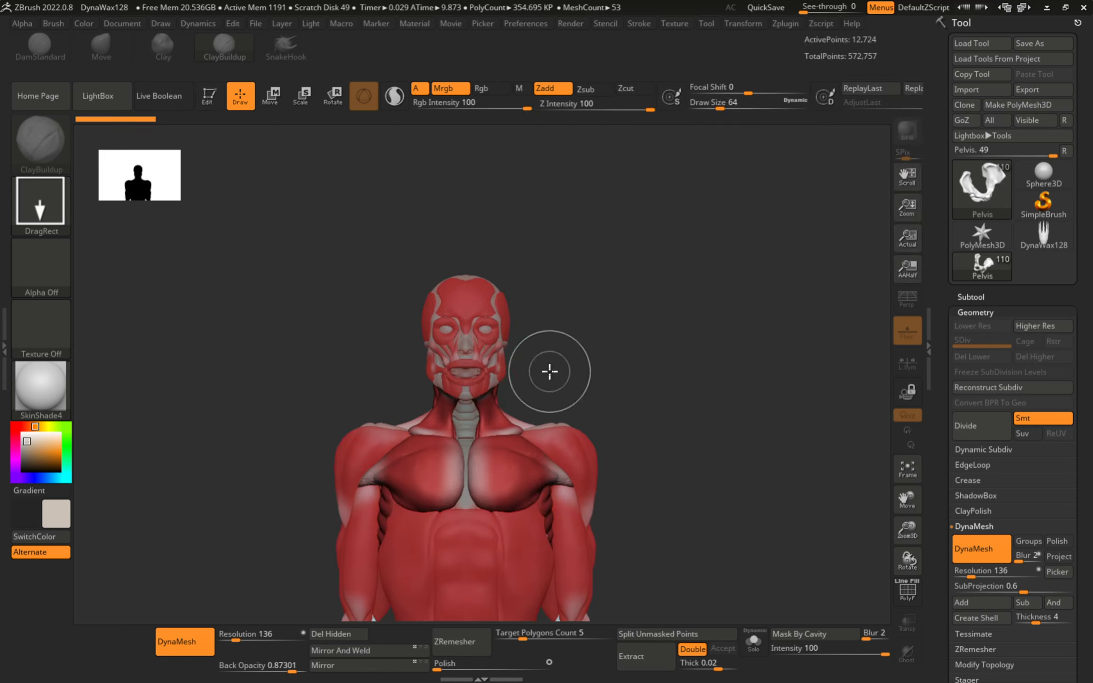
{"action": "key", "text": "ctrl+n"}
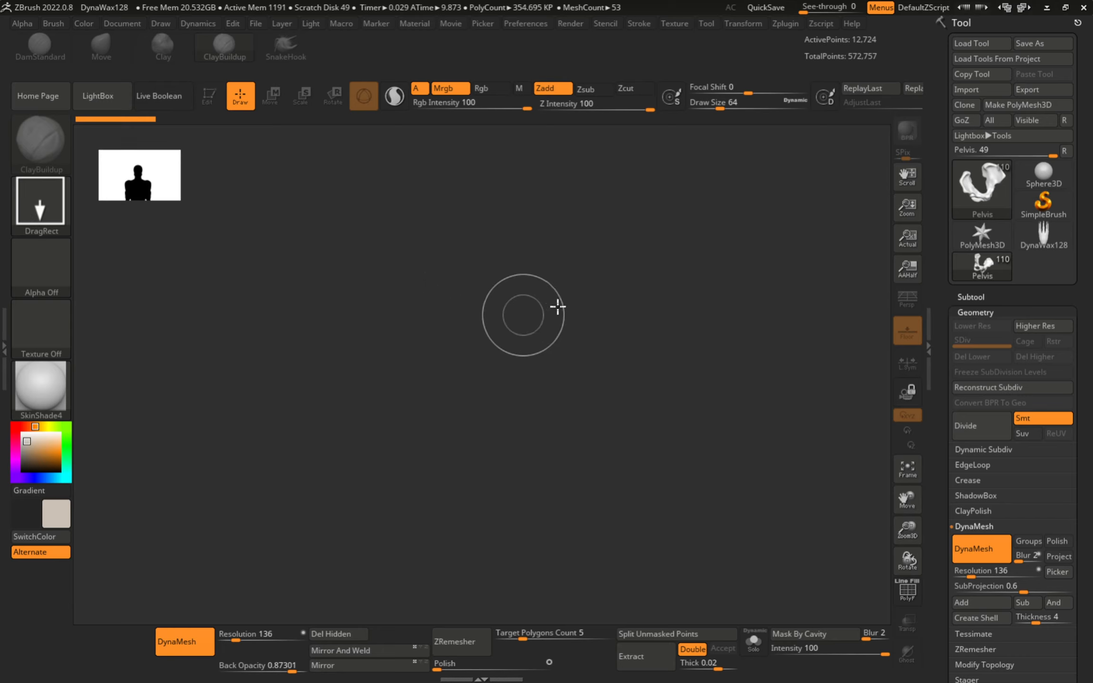
{"action": "left_click_drag", "start_coordinate": [446, 322], "coordinate": [448, 489]}
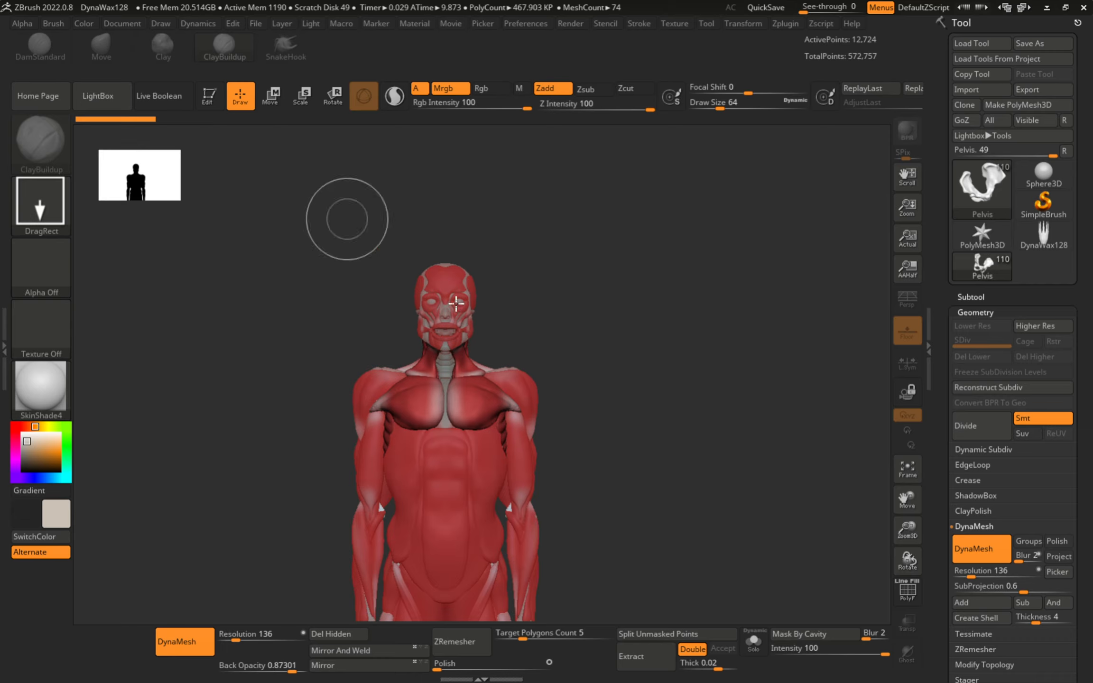
- Enter Edit mode, zoom into the abdomen, shrink the brush and pan toward the chest
{"action": "left_click", "coordinate": [210, 99]}
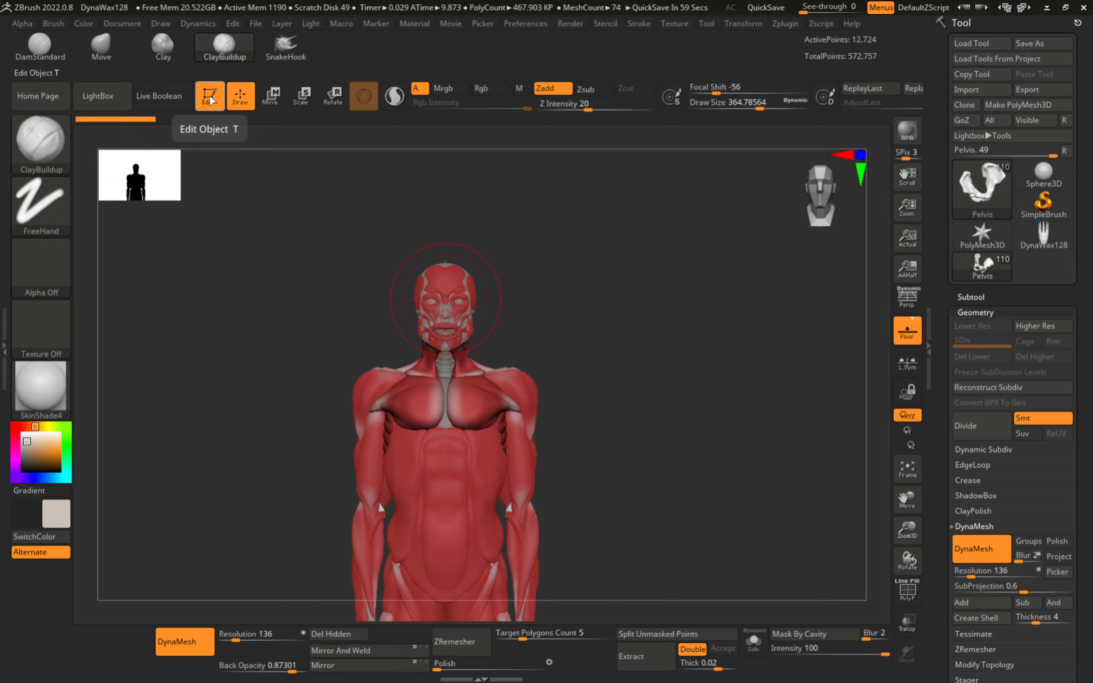
{"action": "mouse_move", "coordinate": [470, 470]}
{"action": "right_mouse_down", "text": "alt"}
{"action": "mouse_move", "coordinate": [480, 312]}
{"action": "mouse_move", "coordinate": [543, 322]}
{"action": "right_mouse_up", "text": "alt"}
{"action": "key", "text": "s"}
{"action": "left_click_drag", "start_coordinate": [543, 322], "coordinate": [523, 321]}
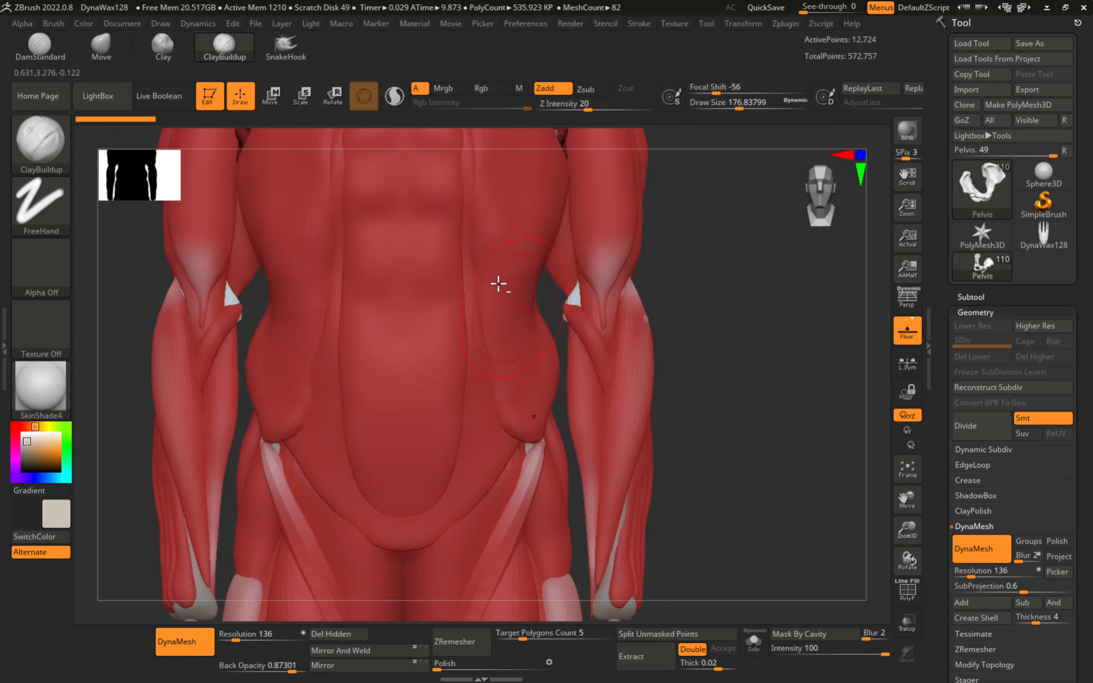
{"action": "right_click_drag", "start_coordinate": [510, 195], "coordinate": [485, 325], "text": "alt"}
{"action": "key", "text": "s"}
{"action": "left_click_drag", "start_coordinate": [485, 325], "coordinate": [471, 324]}
{"action": "right_click_drag", "start_coordinate": [470, 284], "coordinate": [449, 368], "text": "alt"}
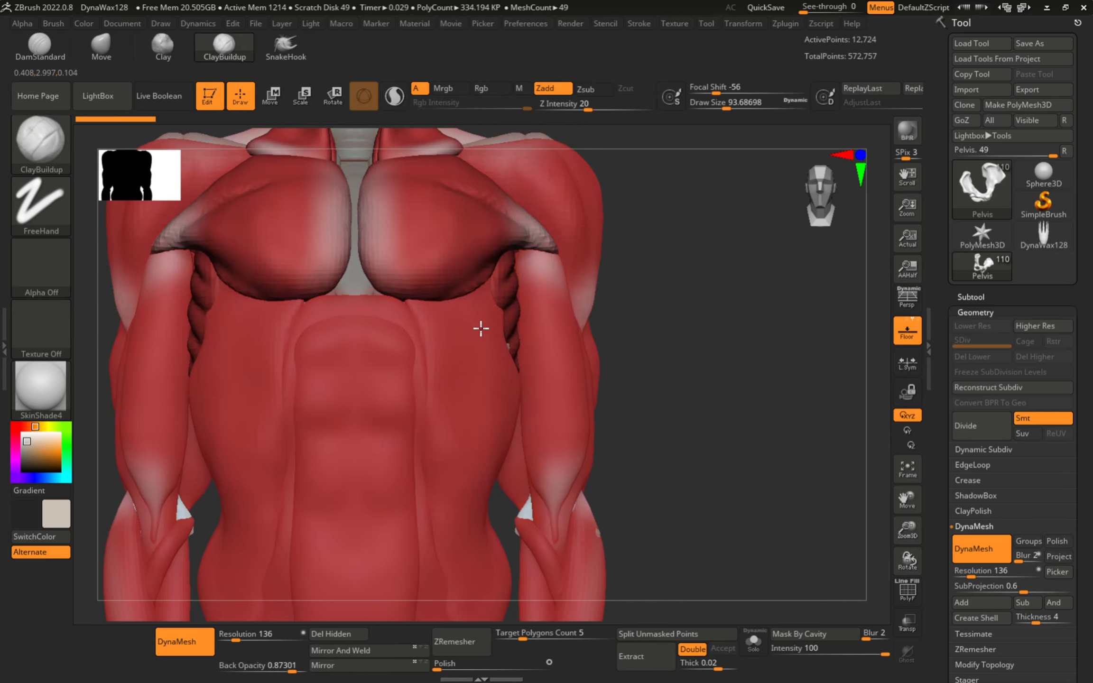
- Select External Oblique, build up clay on the torso, then select Pectorals with brush size about 41
{"action": "left_click", "coordinate": [464, 351], "text": "alt"}
{"action": "right_click", "coordinate": [464, 350]}
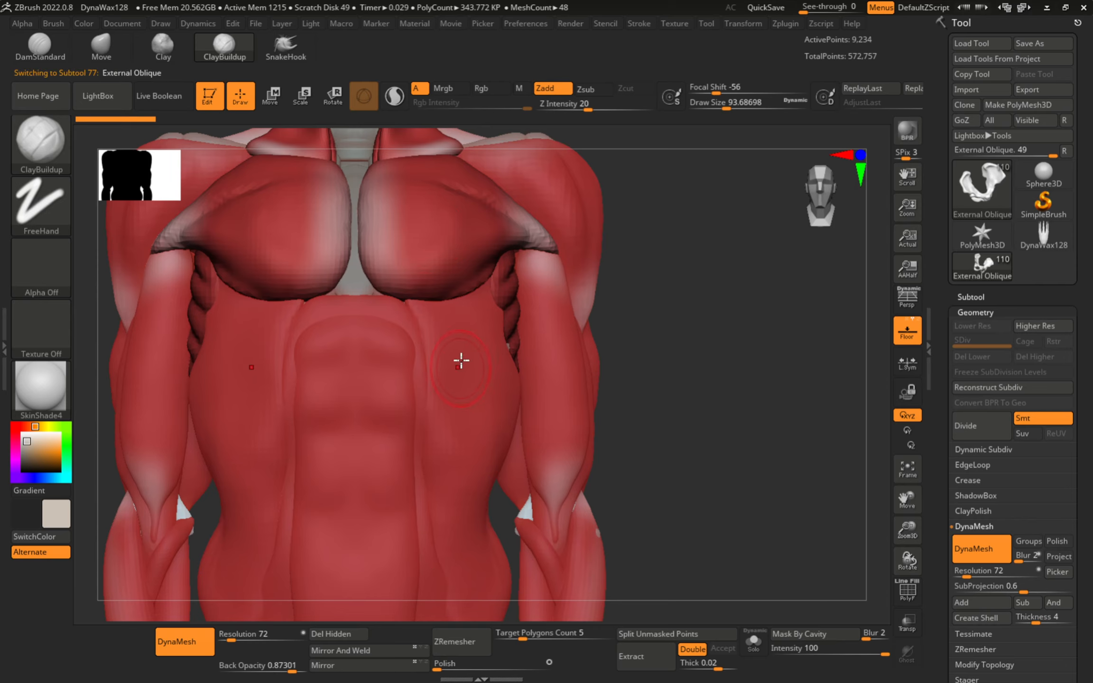
{"action": "mouse_move", "coordinate": [461, 359]}
{"action": "left_mouse_down"}
{"action": "mouse_move", "coordinate": [486, 395]}
{"action": "mouse_move", "coordinate": [456, 425]}
{"action": "left_mouse_up"}
{"action": "left_click", "coordinate": [403, 244], "text": "alt"}
{"action": "key", "text": "s"}
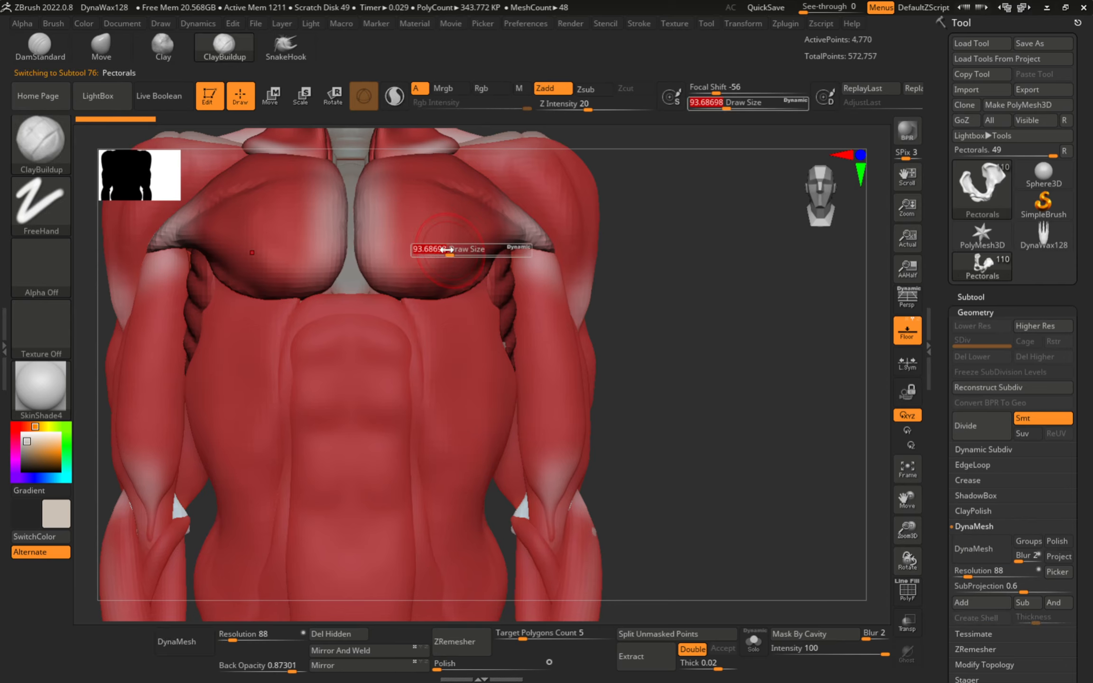
{"action": "left_click_drag", "start_coordinate": [484, 244], "coordinate": [469, 243]}
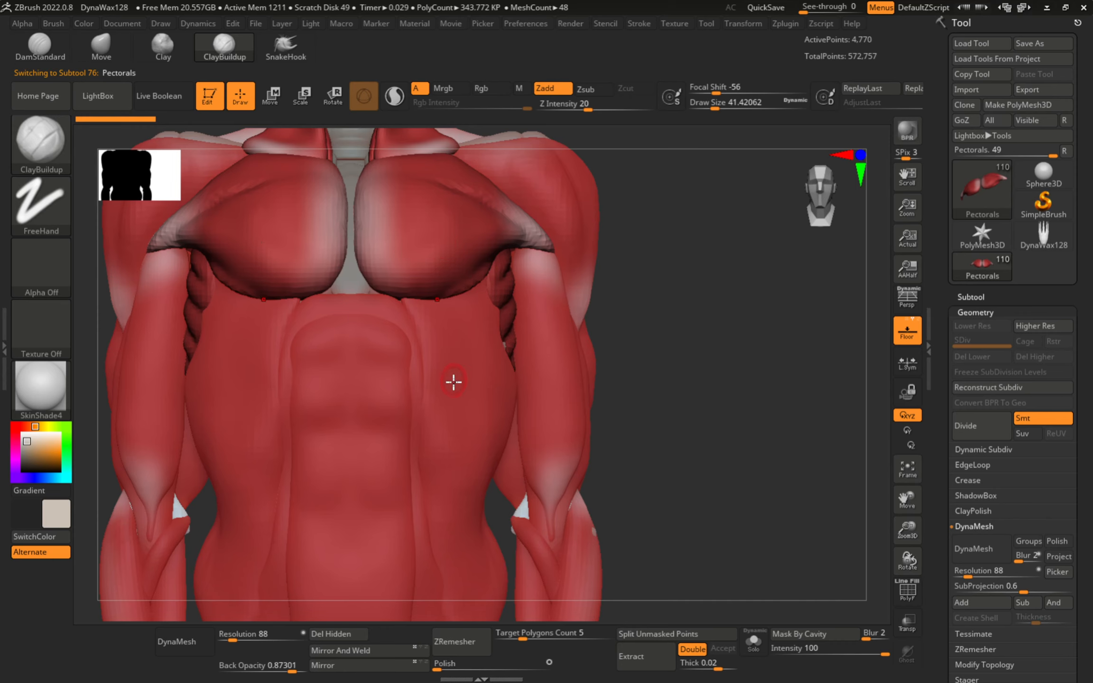
{"action": "key", "text": "alt+Tab"}
{"action": "key", "text": "alt+Tab"}
- Try a clay stroke down the External Oblique, undo it, and enlarge the brush to about 124
{"action": "left_click", "coordinate": [484, 280], "text": "alt"}
{"action": "mouse_move", "coordinate": [474, 349]}
{"action": "left_mouse_down"}
{"action": "mouse_move", "coordinate": [488, 441]}
{"action": "mouse_move", "coordinate": [446, 470]}
{"action": "left_mouse_up"}
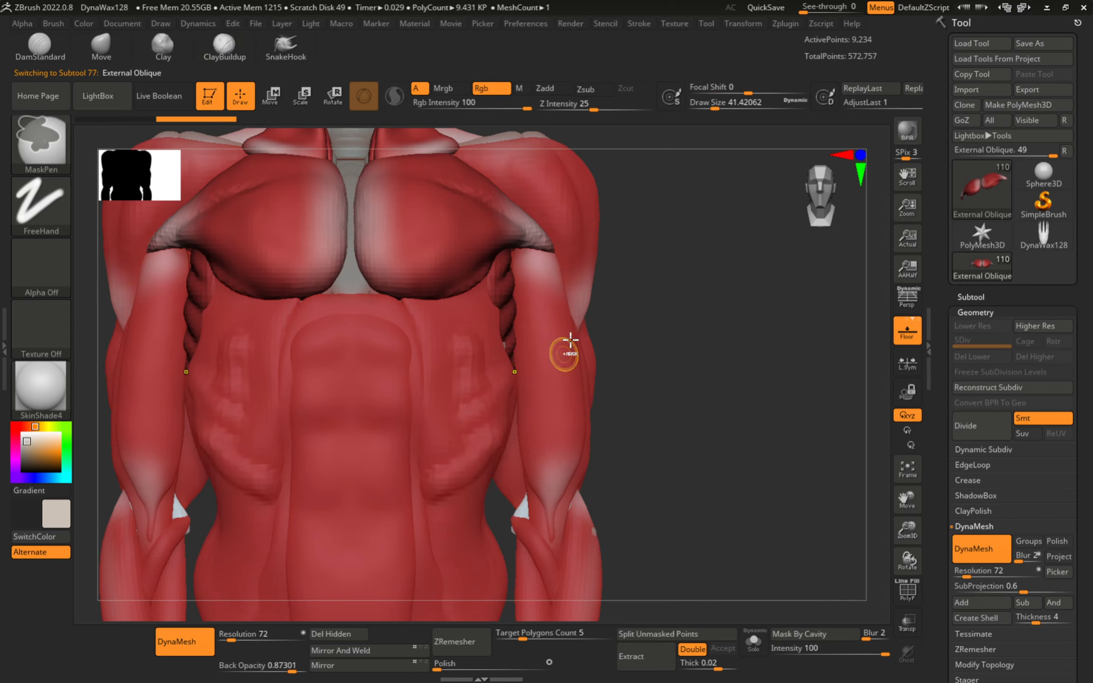
{"action": "key", "text": "ctrl+z"}
{"action": "mouse_move", "coordinate": [479, 407]}
{"action": "right_mouse_down", "text": "alt"}
{"action": "mouse_move", "coordinate": [483, 418]}
{"action": "mouse_move", "coordinate": [442, 332]}
{"action": "right_mouse_up", "text": "alt"}
{"action": "key", "text": "s"}
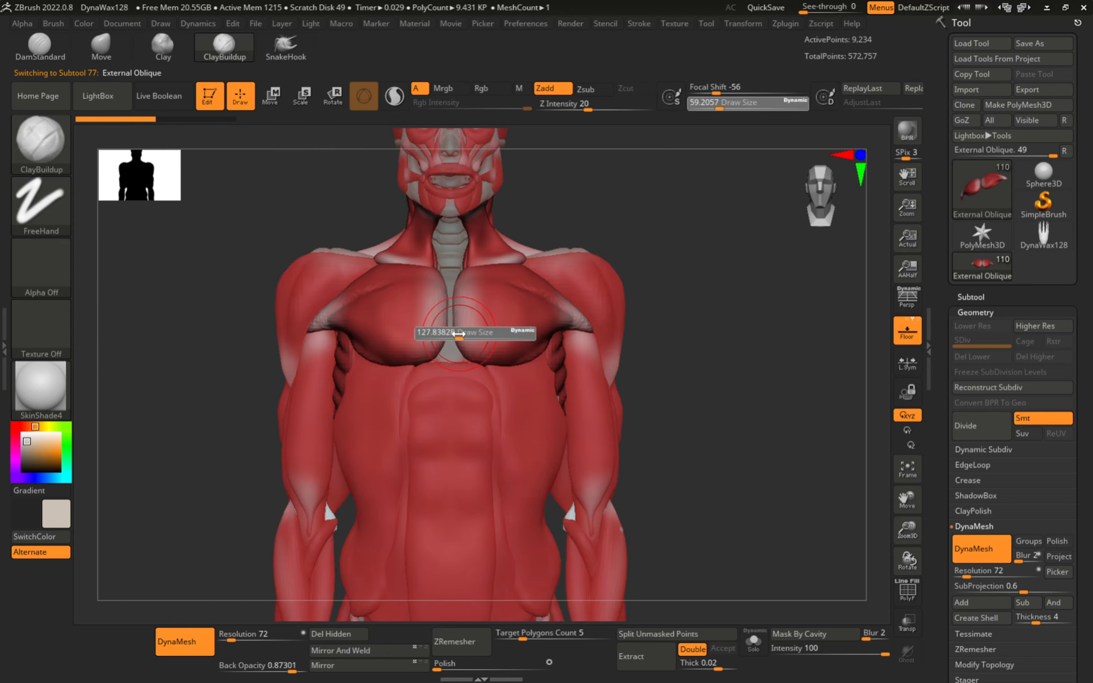
{"action": "left_click", "coordinate": [459, 333]}
- Reframe the torso from the front and set the brush size to about 67.8
{"action": "left_click_drag", "start_coordinate": [143, 351], "coordinate": [190, 355]}
{"action": "right_click_drag", "start_coordinate": [389, 302], "coordinate": [410, 363], "text": "shift"}
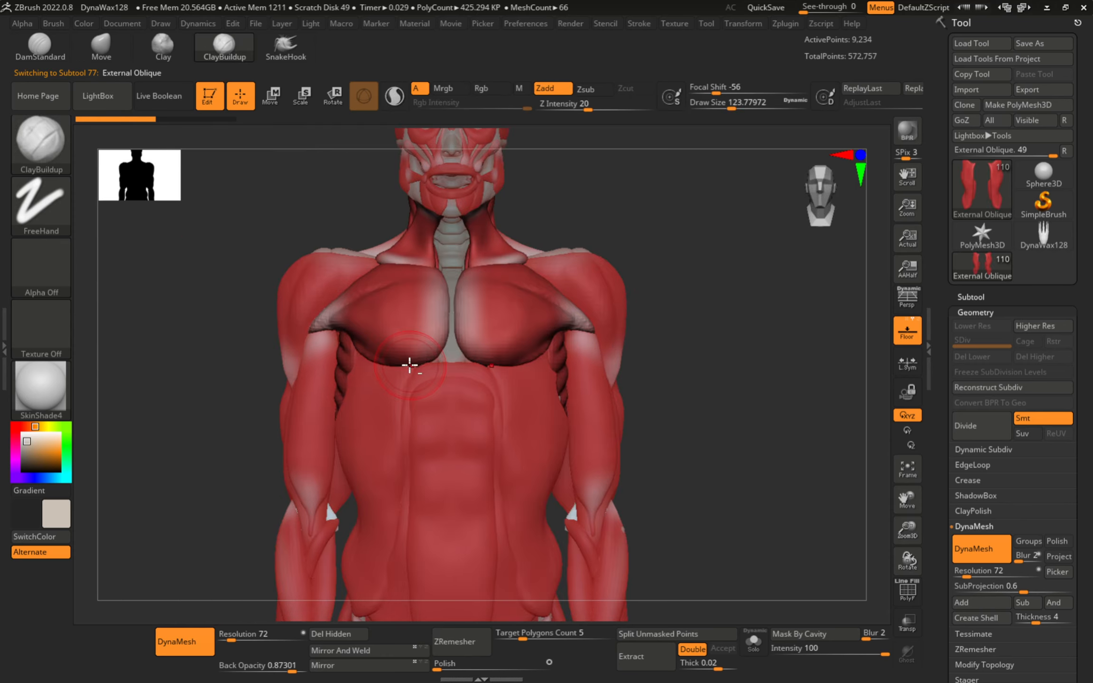
{"action": "mouse_move", "coordinate": [340, 408]}
{"action": "right_mouse_down", "text": "alt"}
{"action": "mouse_move", "coordinate": [344, 301]}
{"action": "mouse_move", "coordinate": [401, 347]}
{"action": "right_mouse_up", "text": "alt"}
{"action": "key", "text": "s"}
{"action": "left_click", "coordinate": [390, 347]}
{"action": "right_click_drag", "start_coordinate": [373, 284], "coordinate": [355, 416], "text": "alt"}
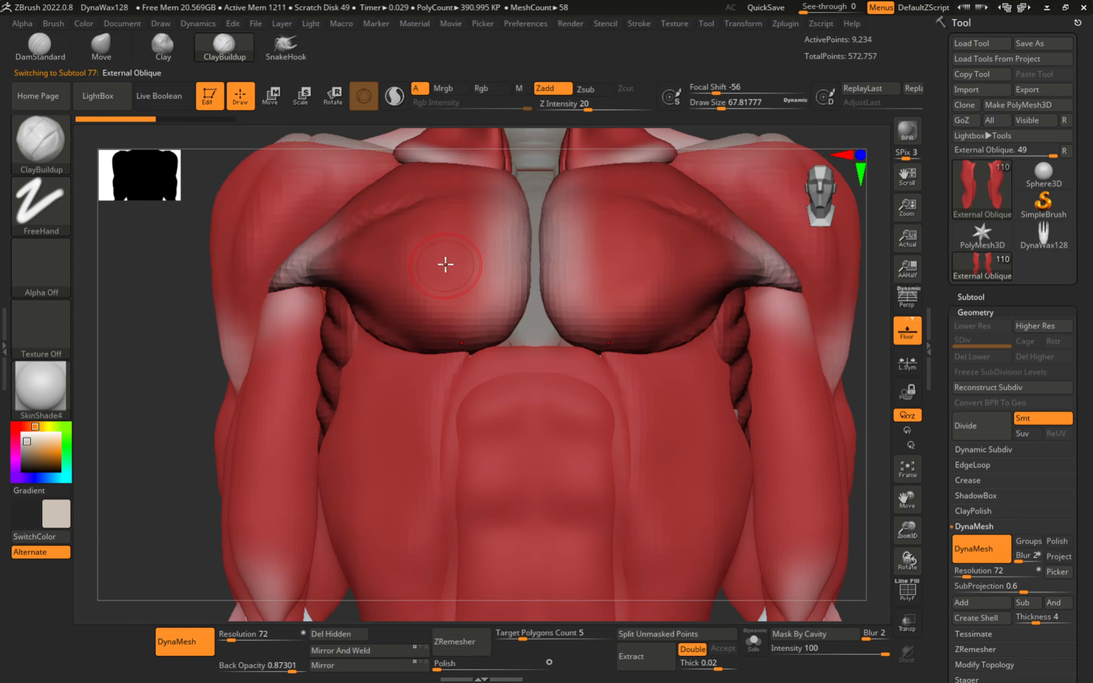
- Select the Deltoids and Pectorals parts, then zoom out to the upper body
{"action": "left_click", "coordinate": [283, 212], "text": "alt"}
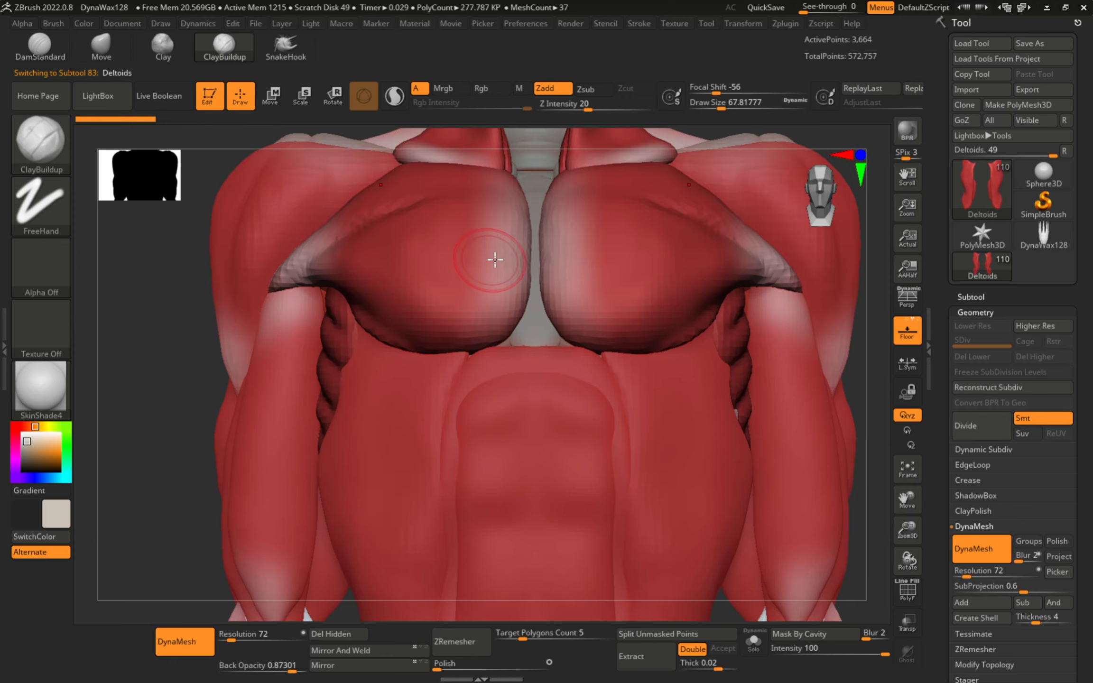
{"action": "left_click", "coordinate": [562, 255], "text": "alt"}
{"action": "right_click_drag", "start_coordinate": [576, 298], "coordinate": [524, 367], "text": "alt"}
{"action": "right_click_drag", "start_coordinate": [524, 367], "coordinate": [783, 287], "text": "ctrl"}
- Show the Subtool list and expand the Reference and Skull folders
{"action": "left_click", "coordinate": [973, 298]}
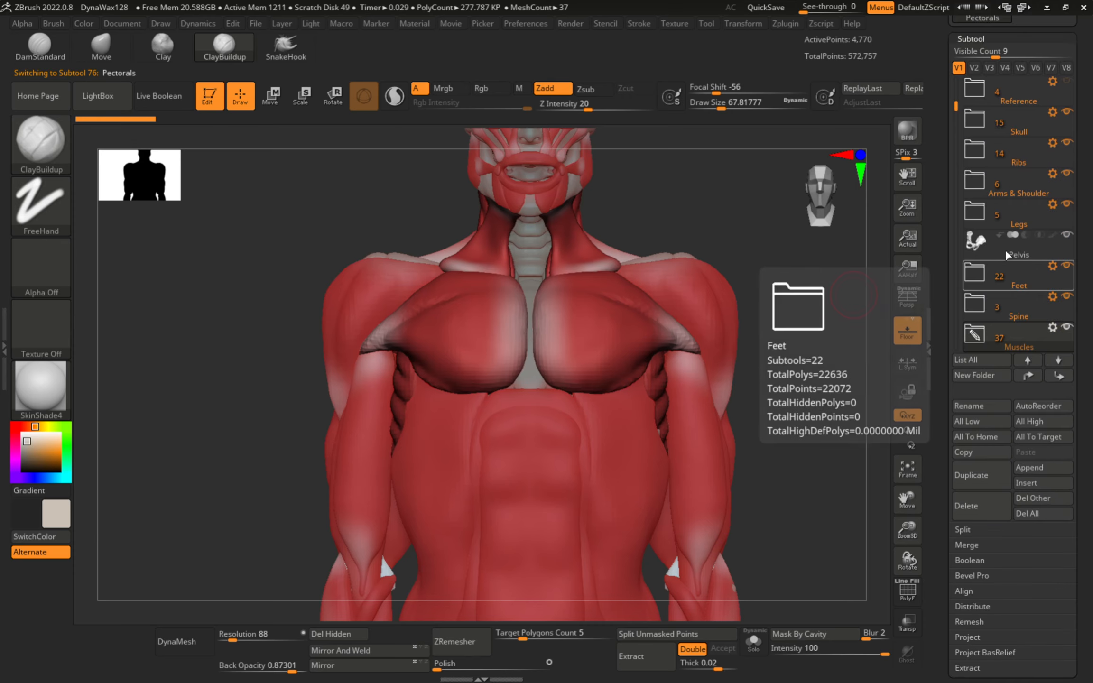
{"action": "left_click_drag", "start_coordinate": [958, 102], "coordinate": [957, 82]}
{"action": "left_click", "coordinate": [974, 119]}
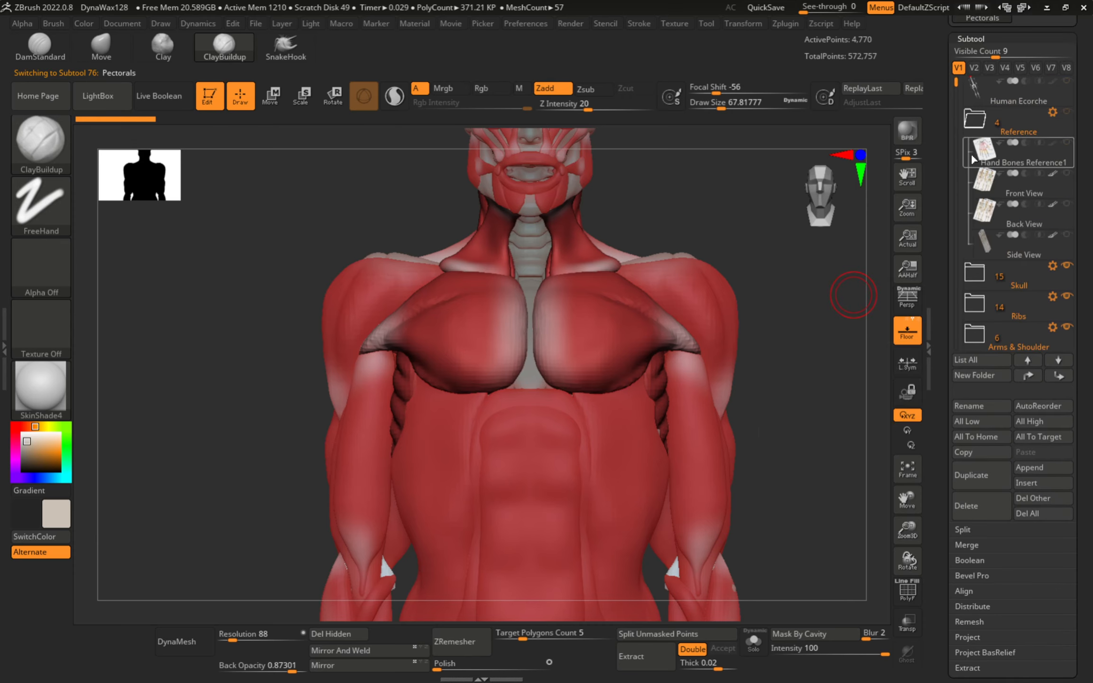
{"action": "left_click", "coordinate": [972, 276]}
{"action": "scroll", "coordinate": [973, 280], "scroll_direction": "down", "scroll_amount": 2}
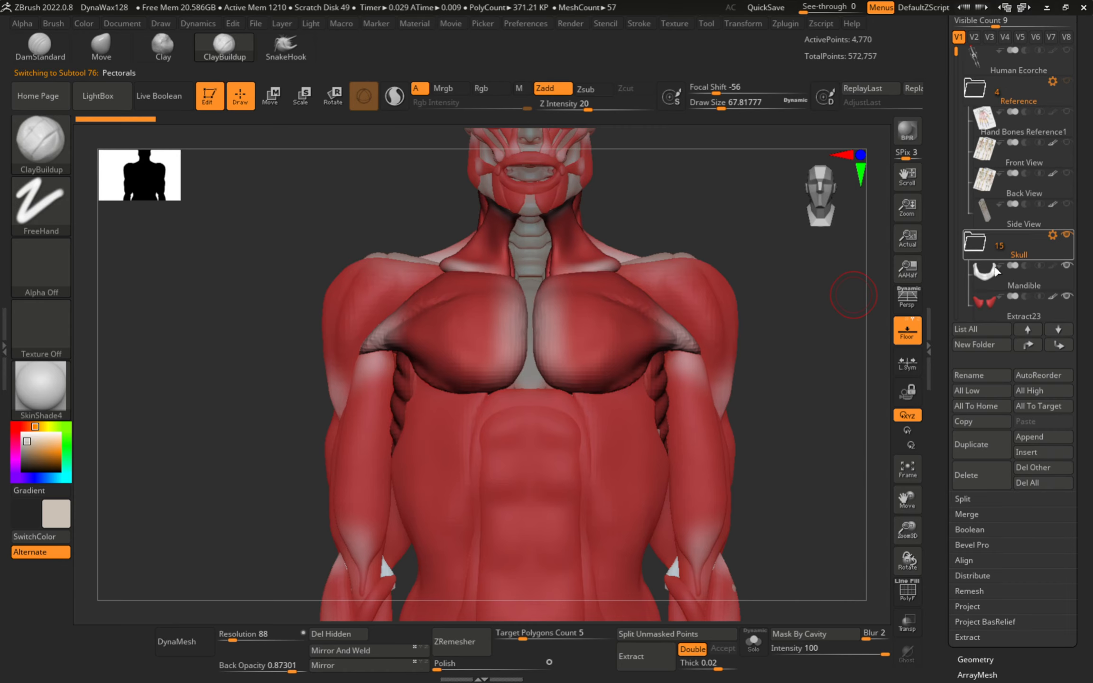
{"action": "left_click_drag", "start_coordinate": [957, 24], "coordinate": [957, 91]}
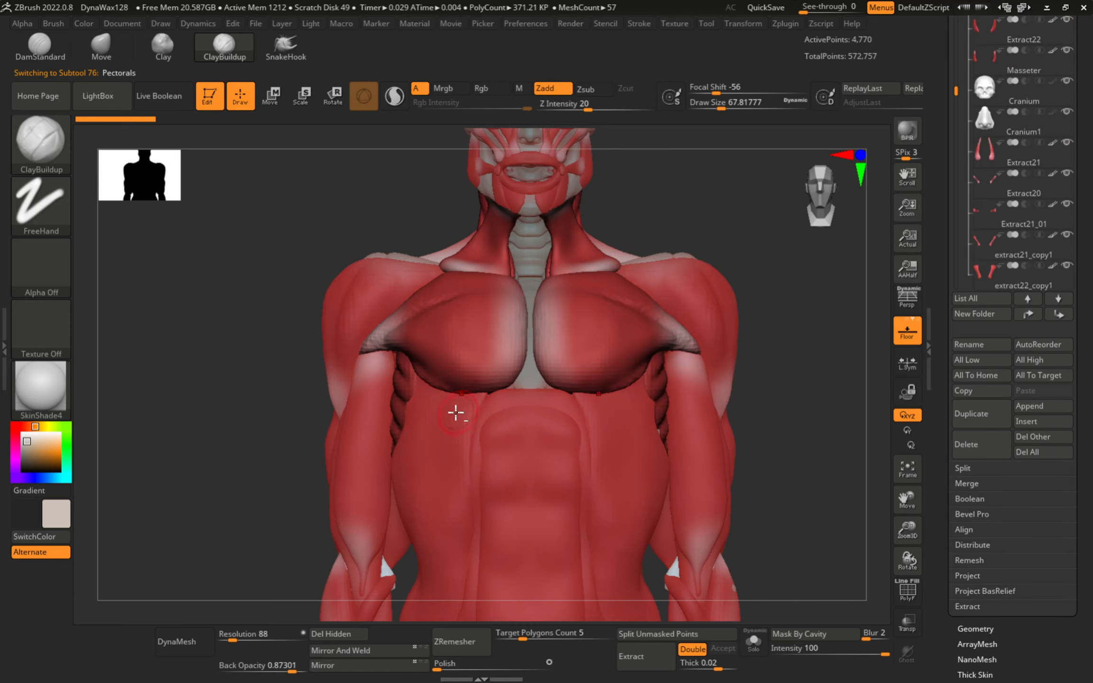
- Raise symmetric bulges on the External Oblique, then on the Pectorals using a clay brush
{"action": "right_click_drag", "start_coordinate": [457, 412], "coordinate": [454, 369], "text": "alt"}
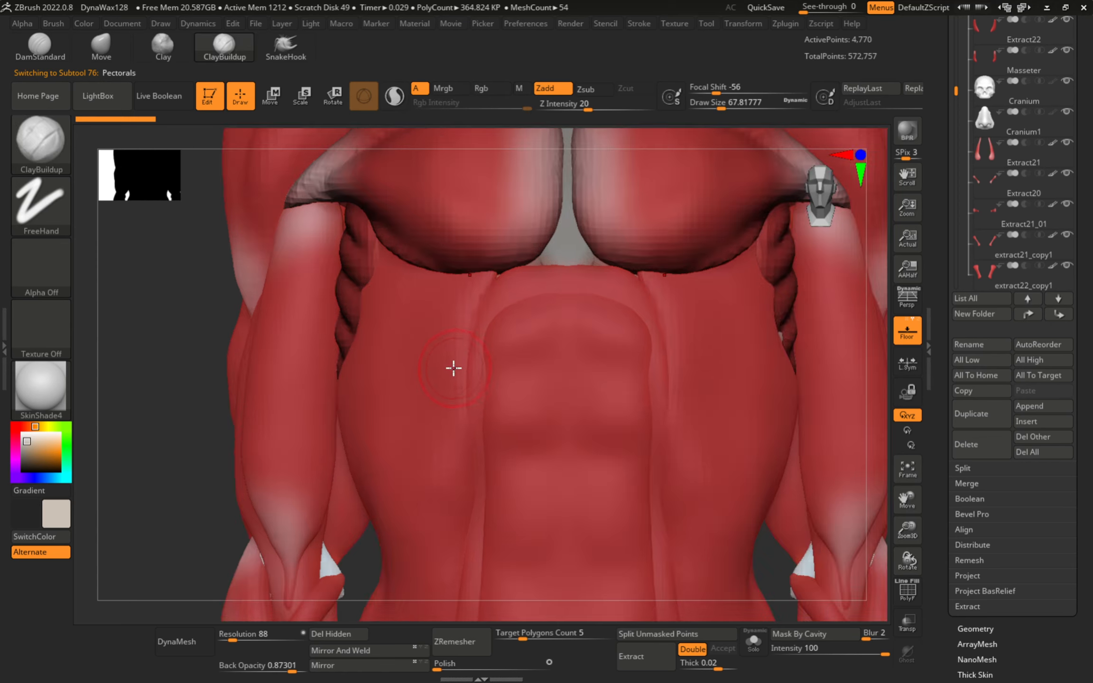
{"action": "left_click", "coordinate": [400, 374], "text": "alt"}
{"action": "left_click_drag", "start_coordinate": [411, 361], "coordinate": [410, 407]}
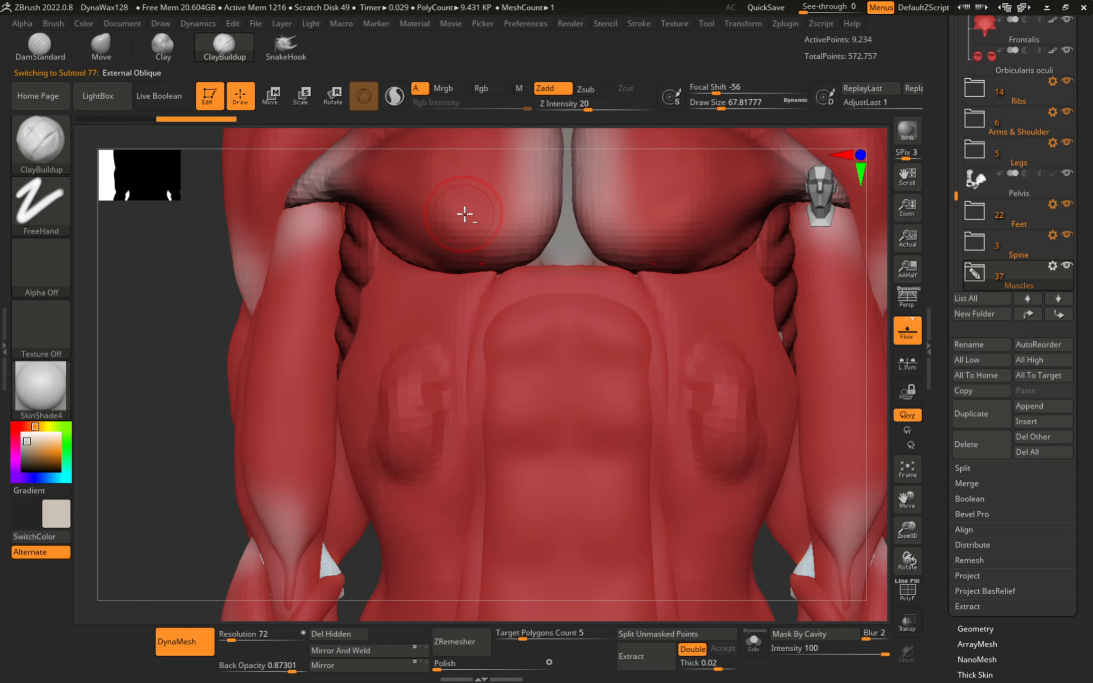
{"action": "left_click", "coordinate": [450, 194], "text": "alt"}
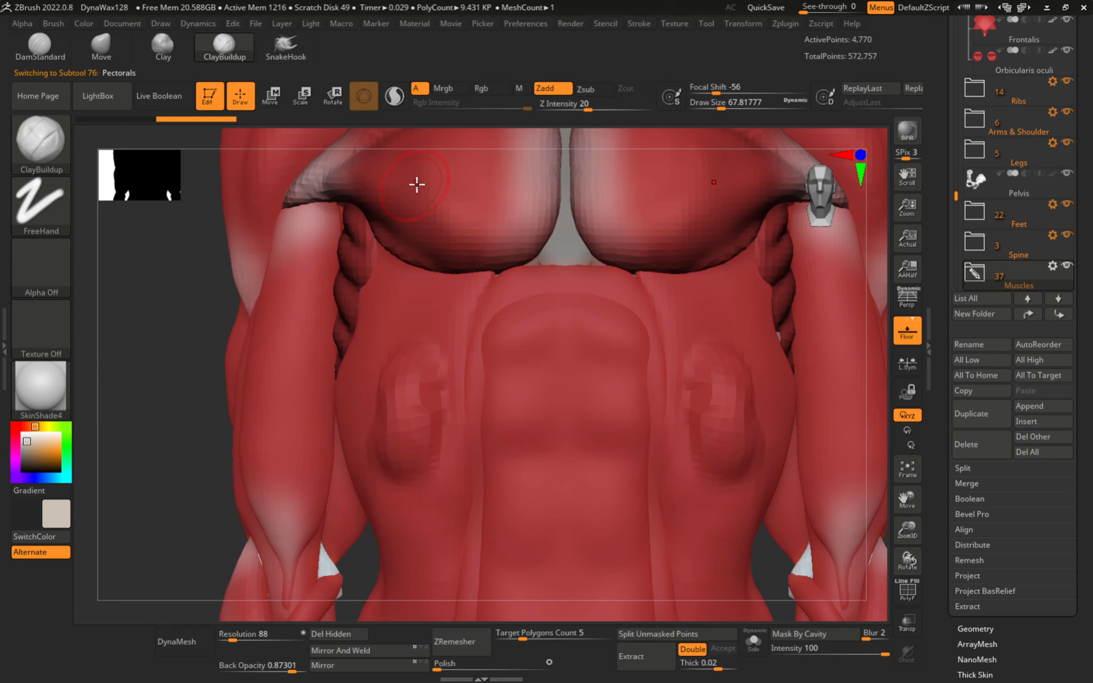
{"action": "key", "text": "b"}
{"action": "key", "text": "c"}
{"action": "key", "text": "b"}
{"action": "mouse_move", "coordinate": [437, 215]}
{"action": "left_mouse_down"}
{"action": "mouse_move", "coordinate": [465, 179]}
{"action": "mouse_move", "coordinate": [508, 185]}
{"action": "left_mouse_up"}
- Undo the pectoral and oblique bulges
{"action": "mouse_move", "coordinate": [439, 275]}
{"action": "right_mouse_down", "text": "alt"}
{"action": "mouse_move", "coordinate": [420, 405]}
{"action": "mouse_move", "coordinate": [415, 320]}
{"action": "right_mouse_up", "text": "alt"}
{"action": "key", "text": "ctrl+z"}
{"action": "left_click", "coordinate": [416, 331], "text": "alt"}
{"action": "key", "text": "ctrl+z"}
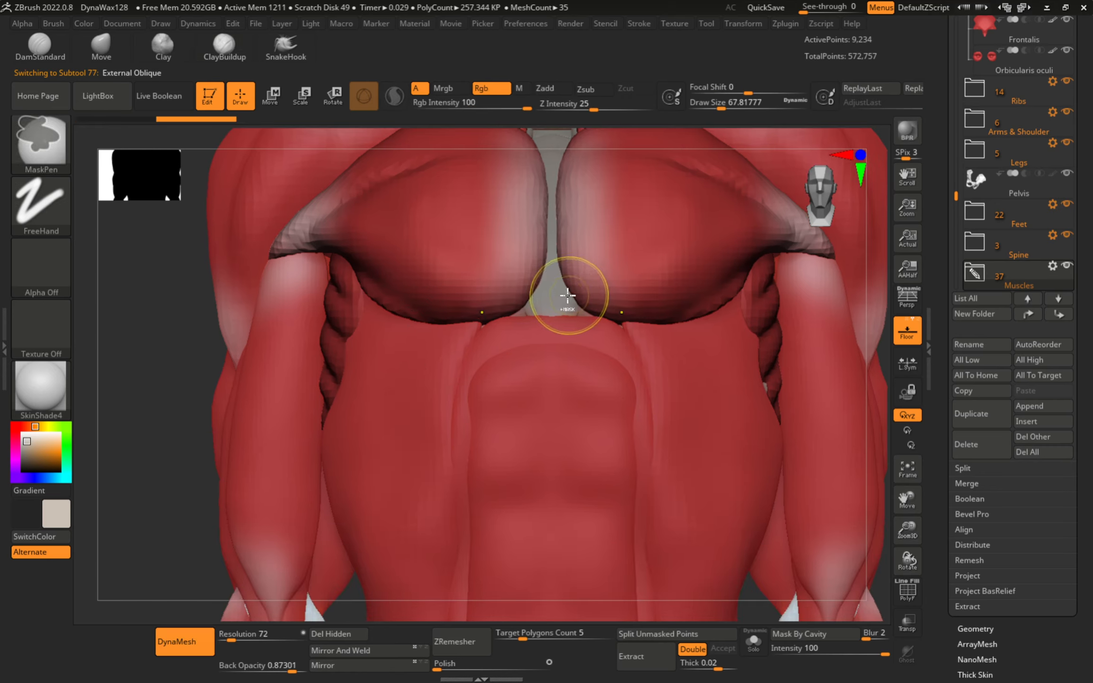
{"action": "key", "text": "ctrl+z"}
- Select the extract21_copy1, Extract21_01 and Extract19 parts in the subtool list
{"action": "left_click_drag", "start_coordinate": [957, 192], "coordinate": [959, 136]}
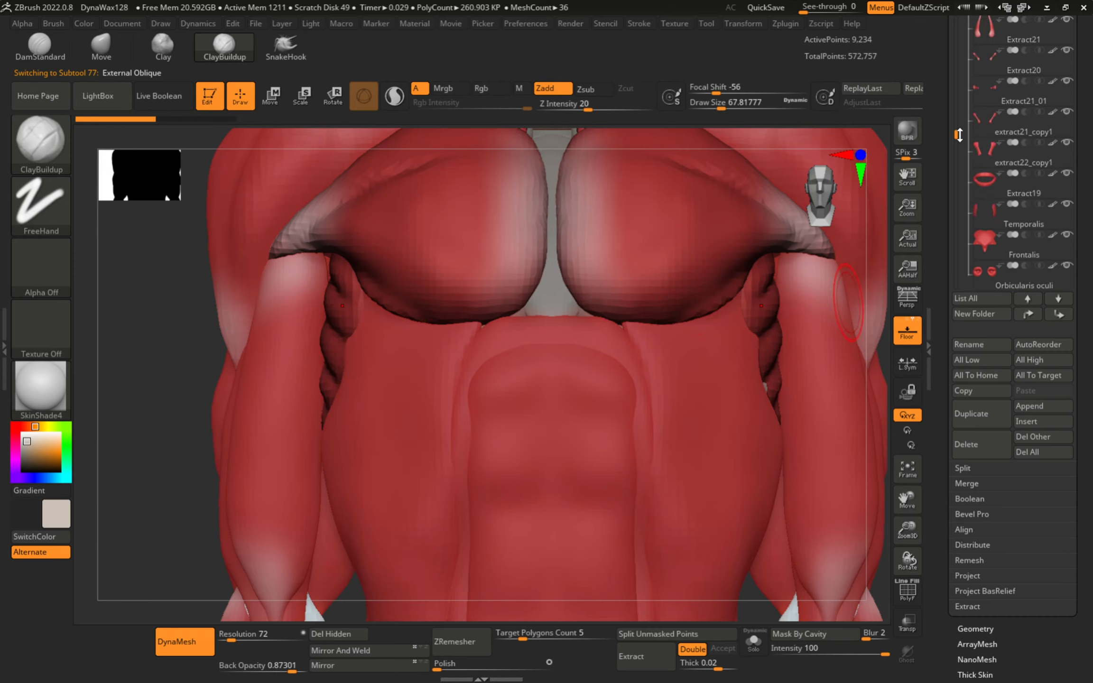
{"action": "left_click", "coordinate": [984, 118]}
{"action": "left_click", "coordinate": [984, 96]}
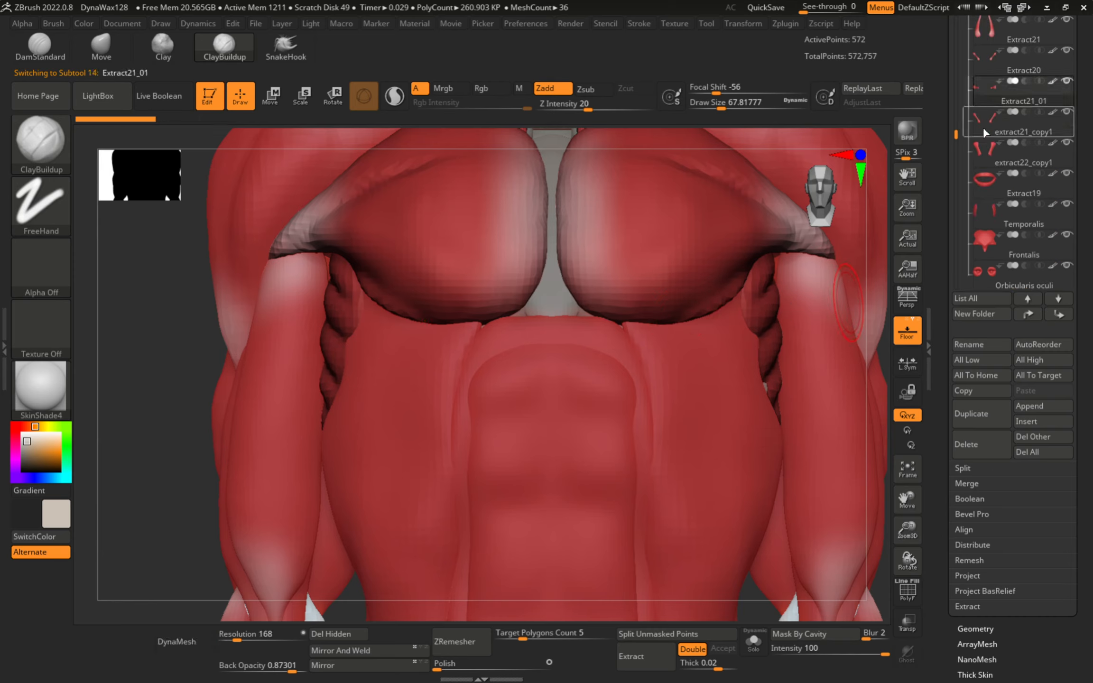
{"action": "left_click", "coordinate": [984, 184]}
- Turn the figure to a three-quarter view with Pectorals selected and enable Persp
{"action": "right_click_drag", "start_coordinate": [664, 237], "coordinate": [476, 397], "text": "alt"}
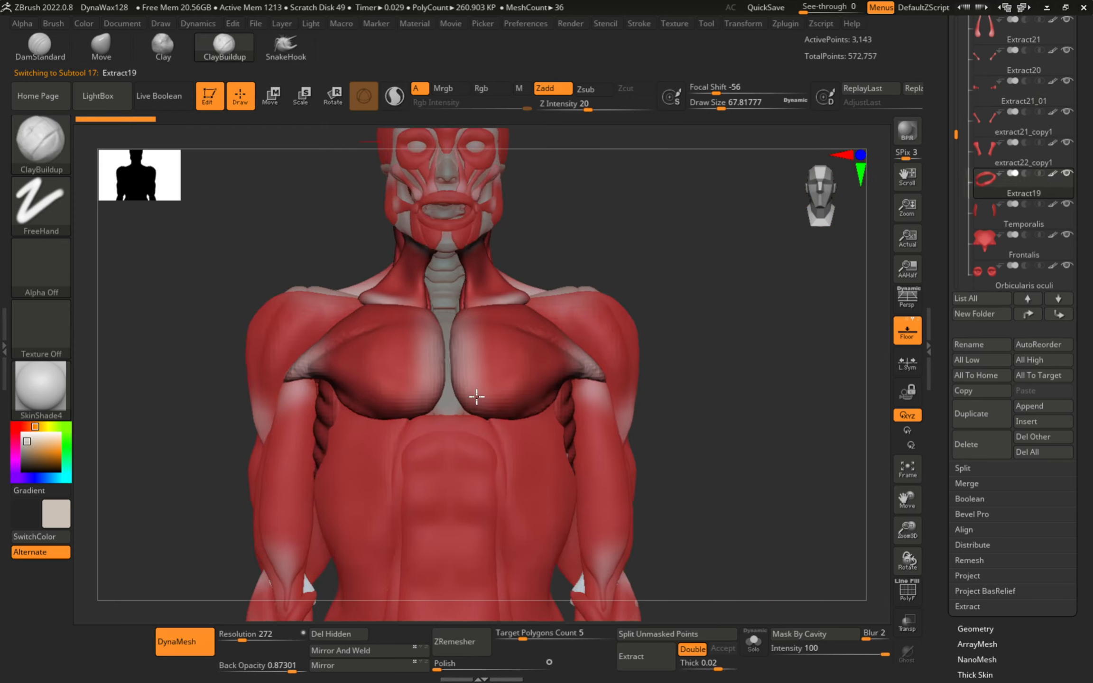
{"action": "right_click_drag", "start_coordinate": [356, 401], "coordinate": [458, 407]}
{"action": "right_click_drag", "start_coordinate": [460, 357], "coordinate": [430, 358]}
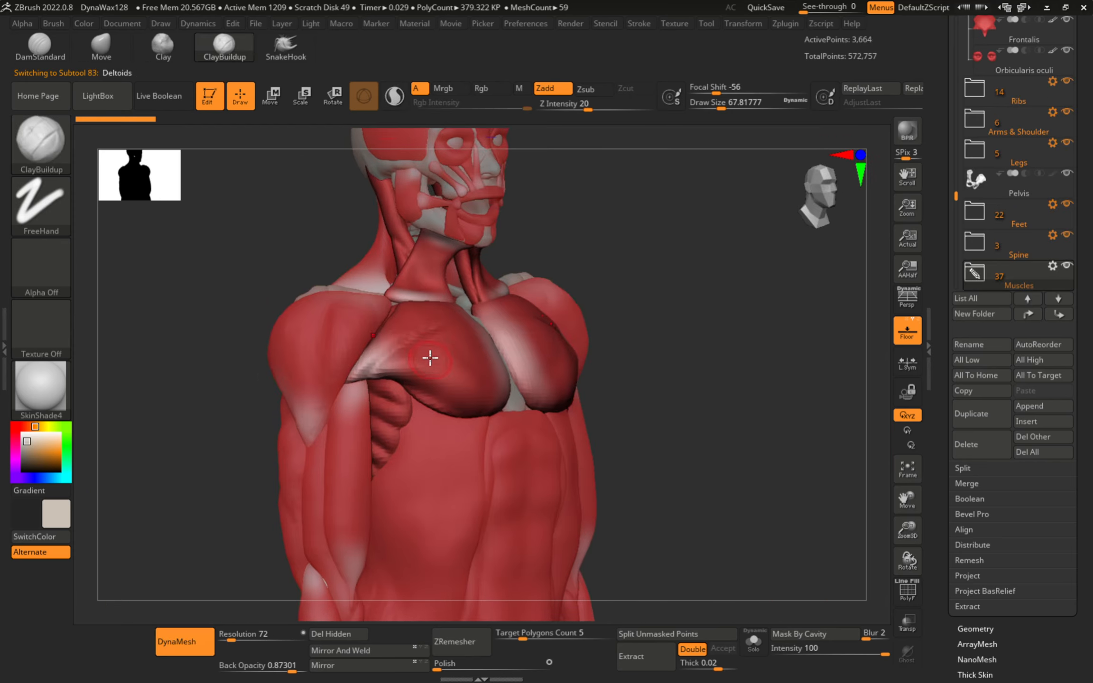
{"action": "left_click", "coordinate": [444, 347], "text": "alt"}
{"action": "right_click_drag", "start_coordinate": [664, 291], "coordinate": [620, 319], "text": "shift"}
{"action": "right_click_drag", "start_coordinate": [621, 318], "coordinate": [667, 295]}
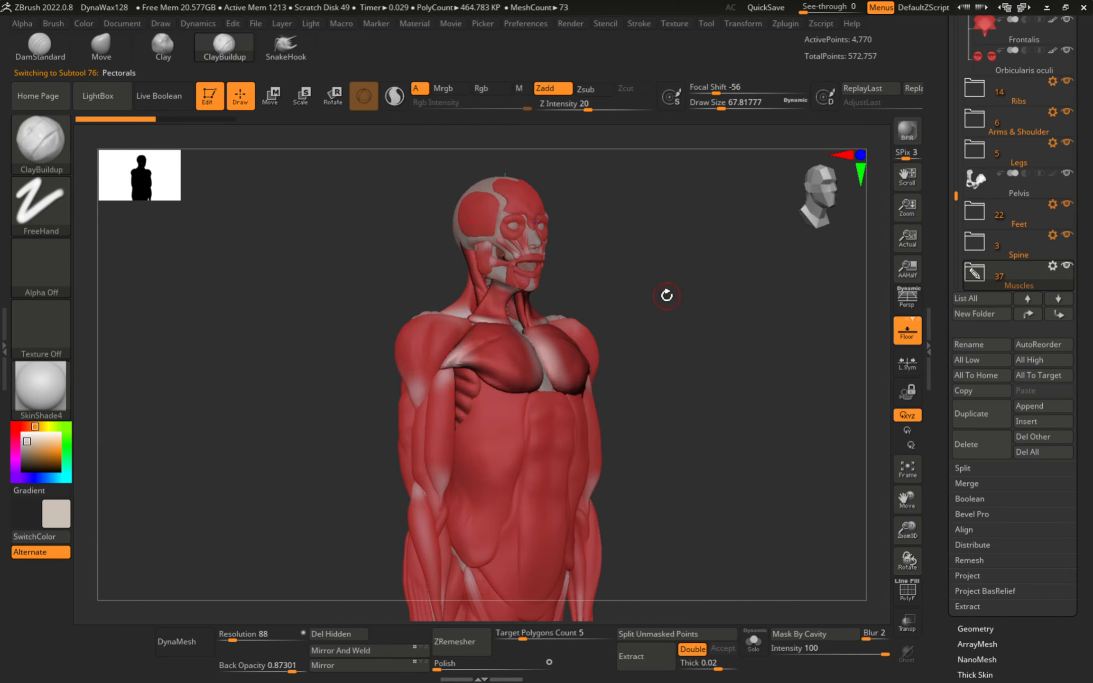
{"action": "left_click", "coordinate": [910, 304]}
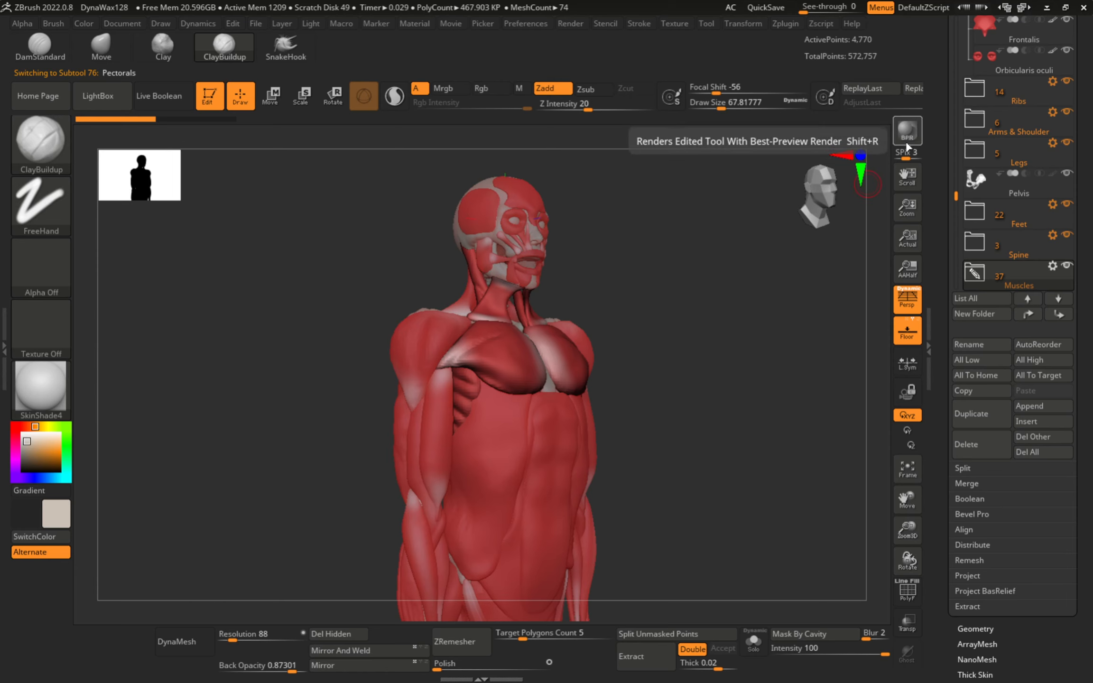
{"action": "key", "text": "alt+Tab"}
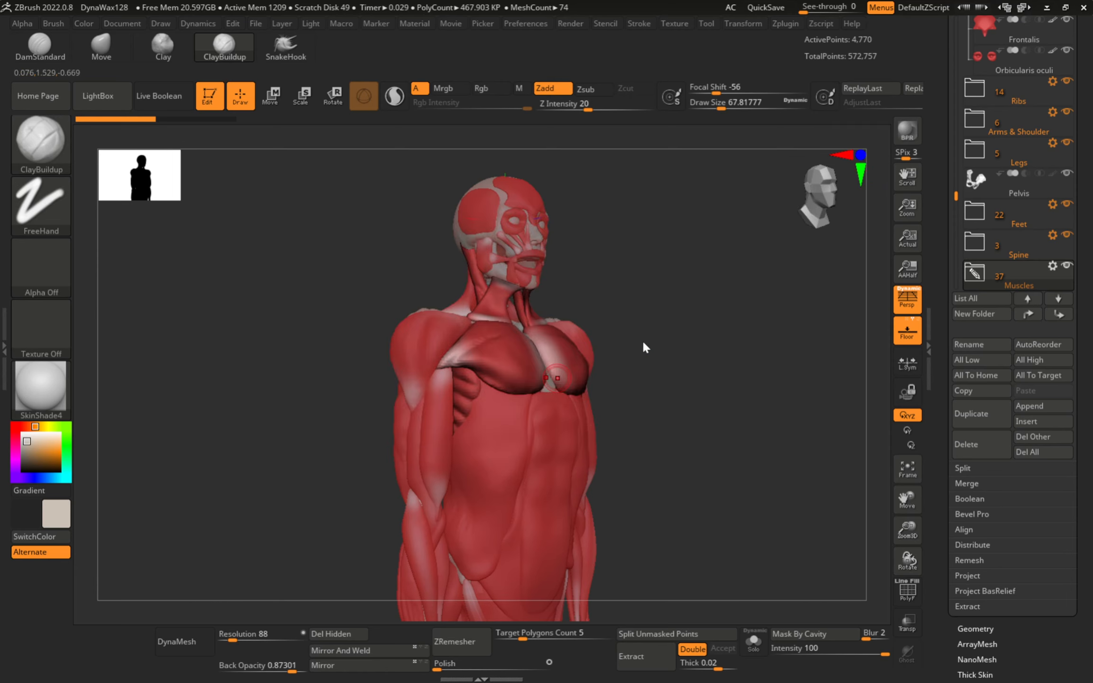